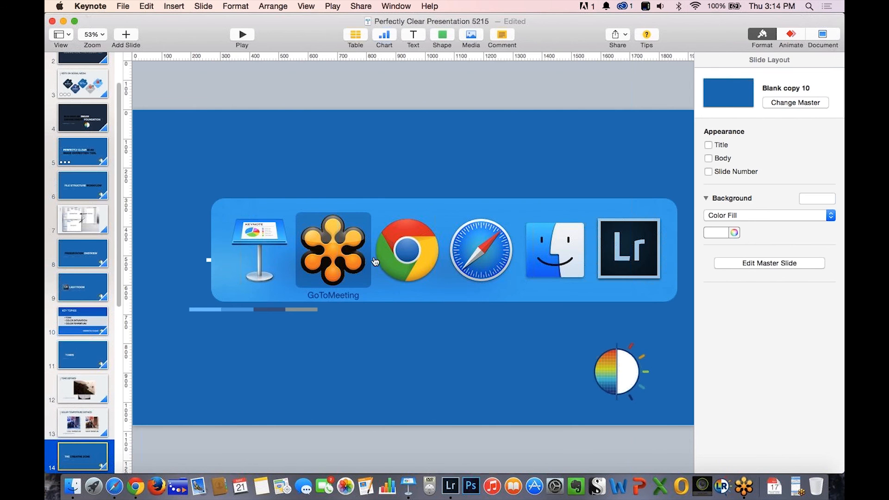
Switch to Lightroom and inspect the dark back doorway of the wine cellar photo _KBD1673.NEF at 1:1.
left_click(614, 258)
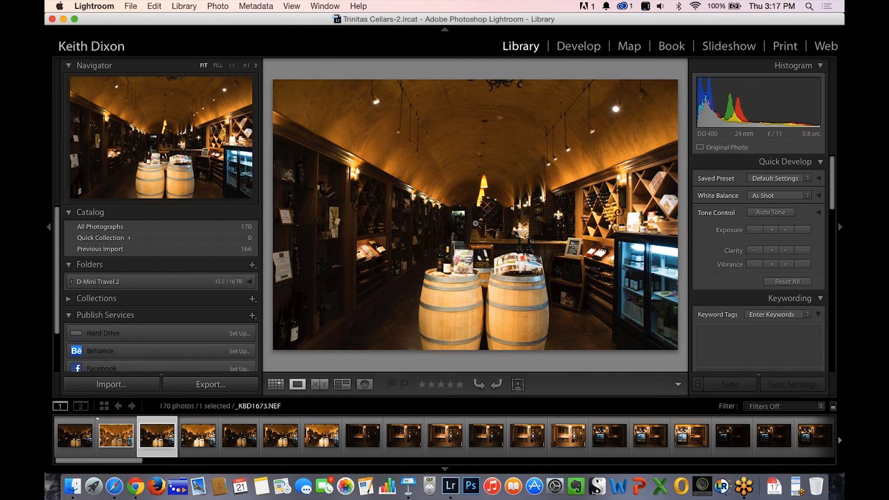
left_click(480, 213)
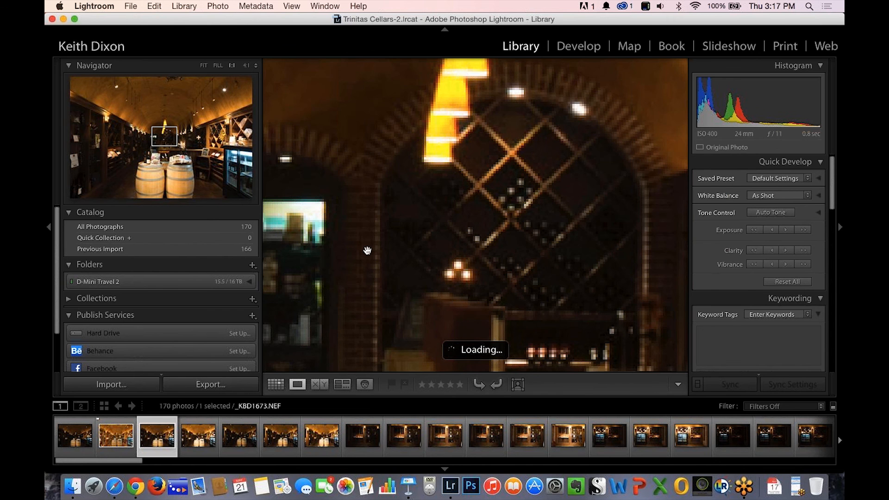
left_click_drag(364, 254, 554, 198)
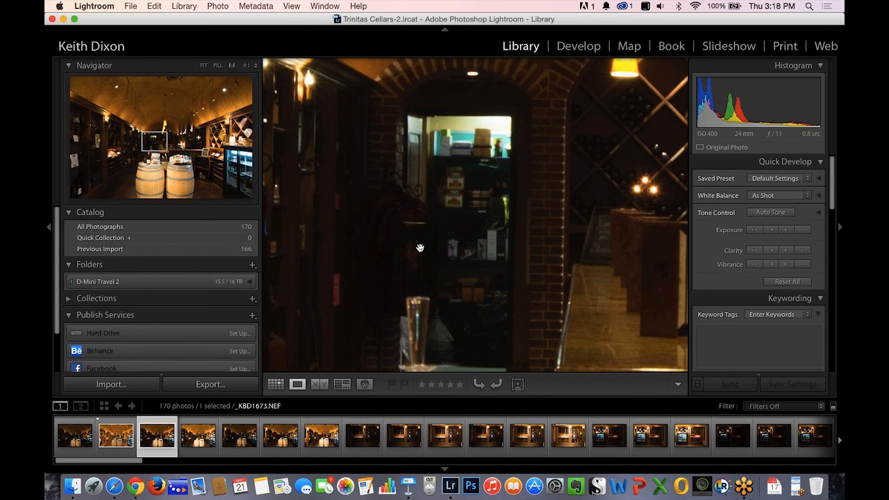
Switch to the Develop module with the whole image fitted and show the merged photo _KBD1672_3_4.tif.
left_click(571, 48)
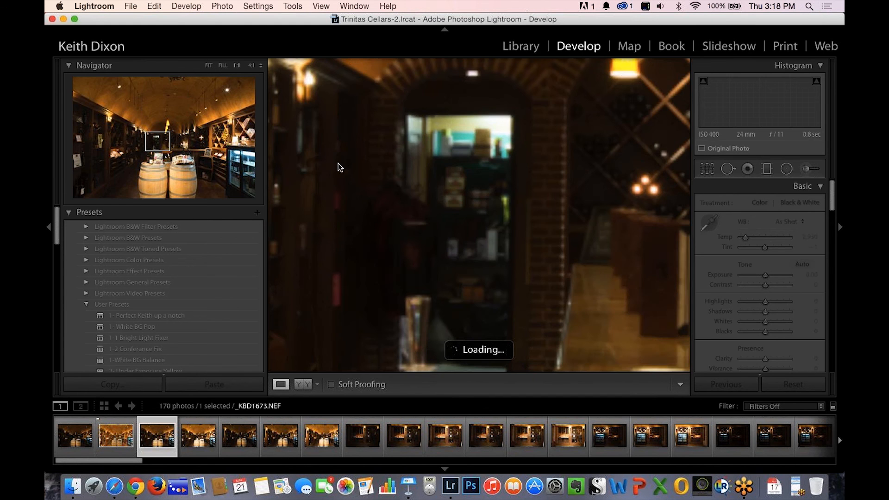
left_click(208, 66)
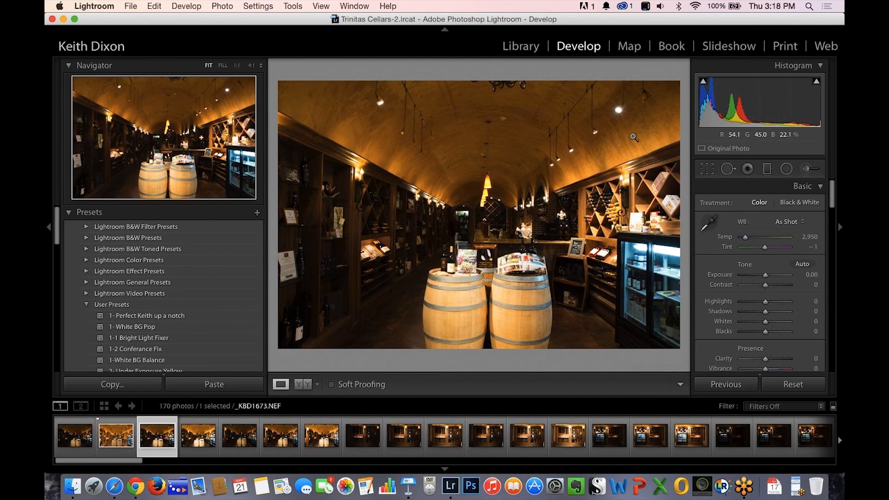
left_click(116, 441)
left_click(116, 442)
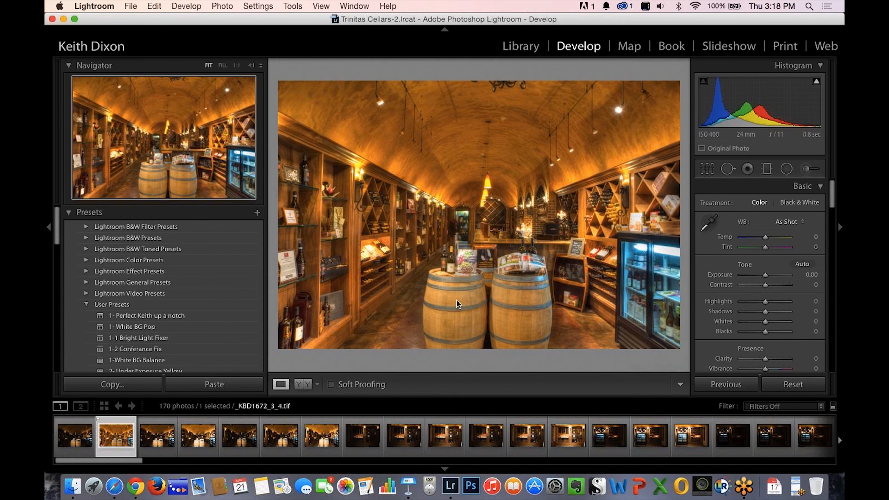
Select the five bracketed cellar photos _KBD1673.NEF through _KBD1677.NEF and inspect the glass-door fridge in the brightest one at 1:1.
left_click(202, 439)
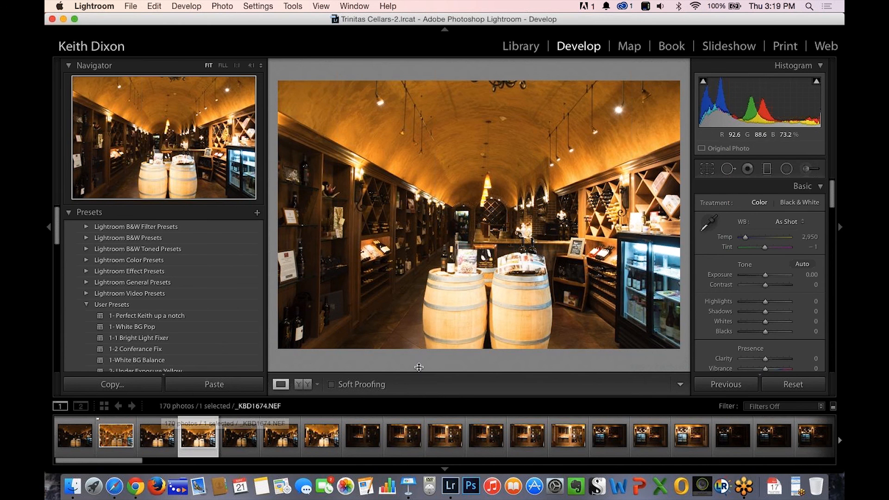
left_click(326, 448)
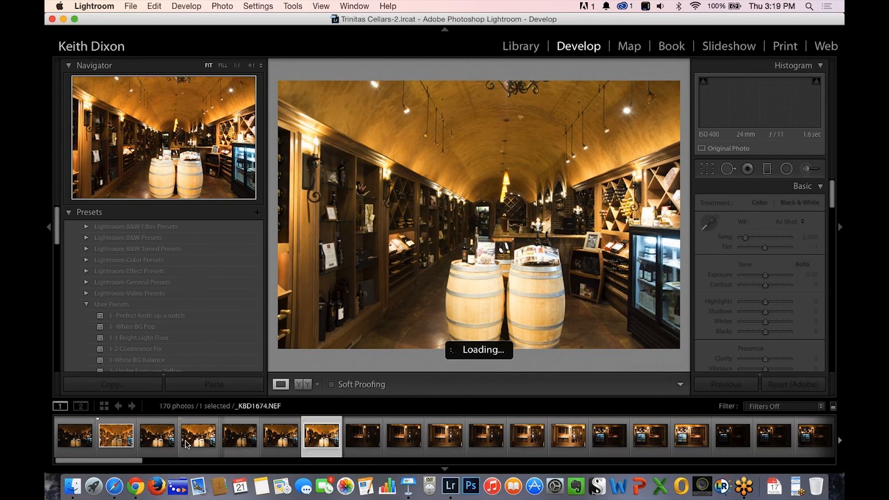
left_click(161, 439, "shift")
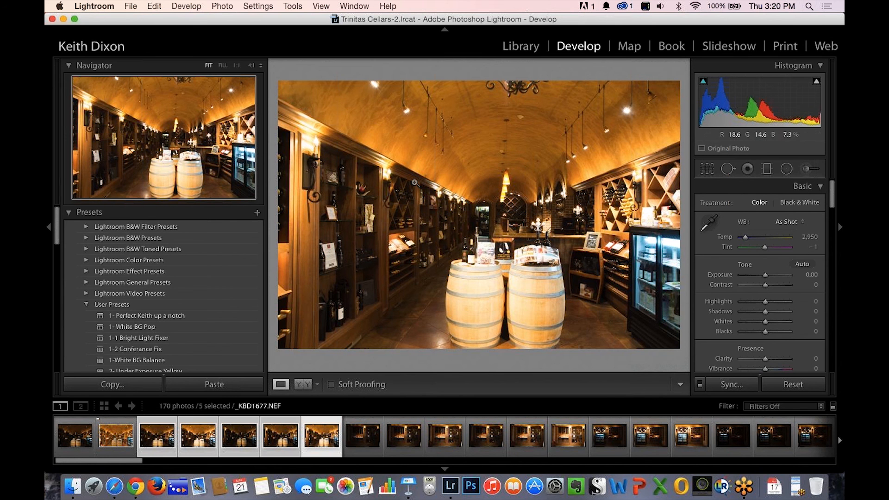
left_click(639, 277)
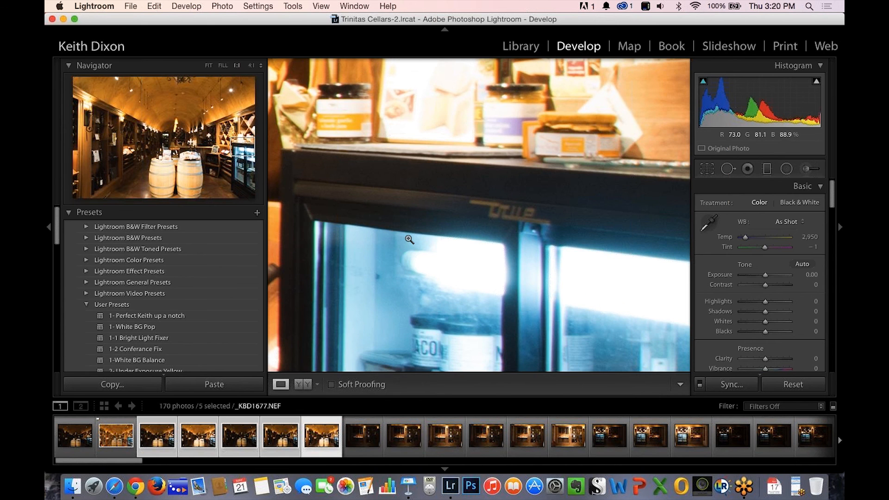
left_click(408, 240)
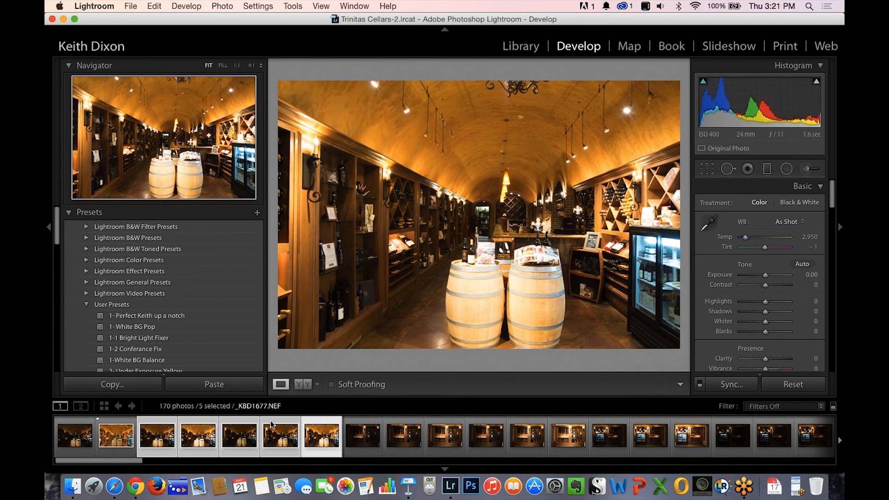
Compare the dark exposure _KBD1675.NEF with the brighter _KBD1674.NEF and the dark wine rack photo.
left_click(359, 440)
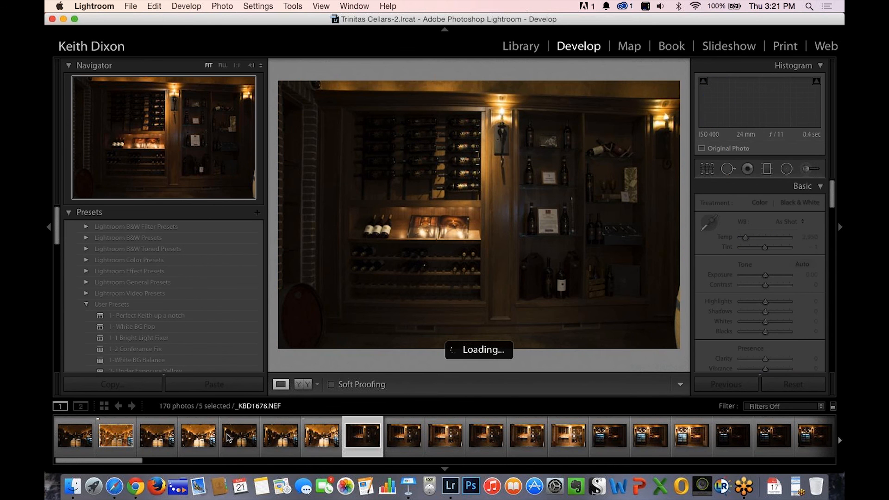
left_click(219, 440)
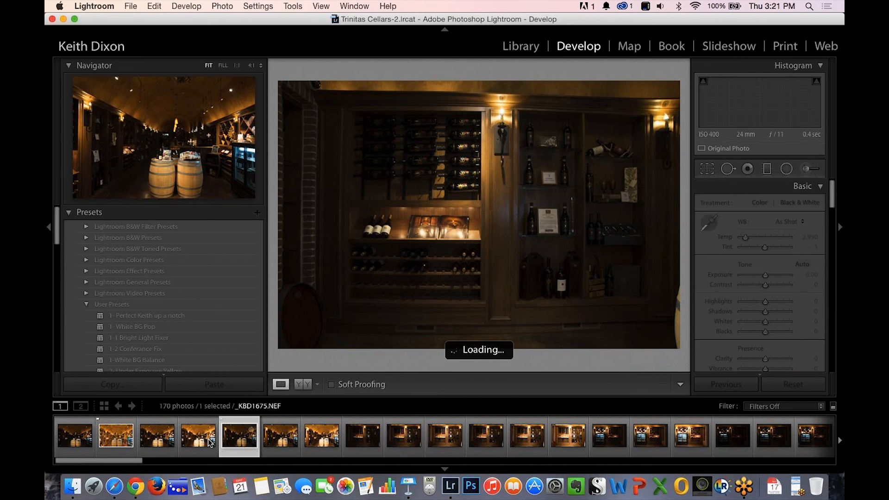
left_click(211, 441)
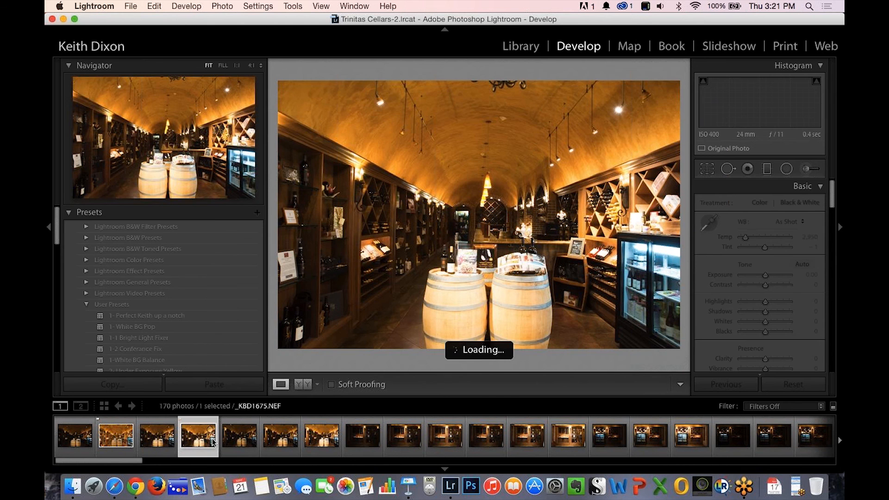
left_click(237, 444)
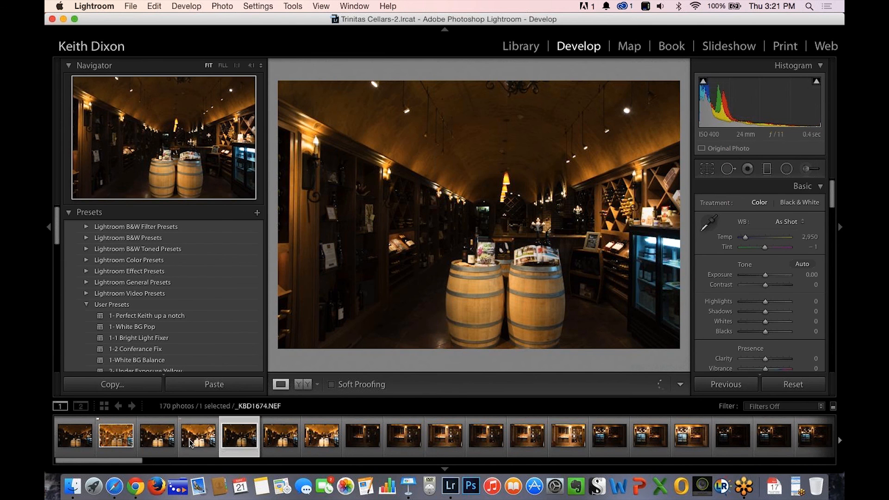
Raise Shadows to +100 on the photo _KBD1673.NEF.
left_click(164, 443)
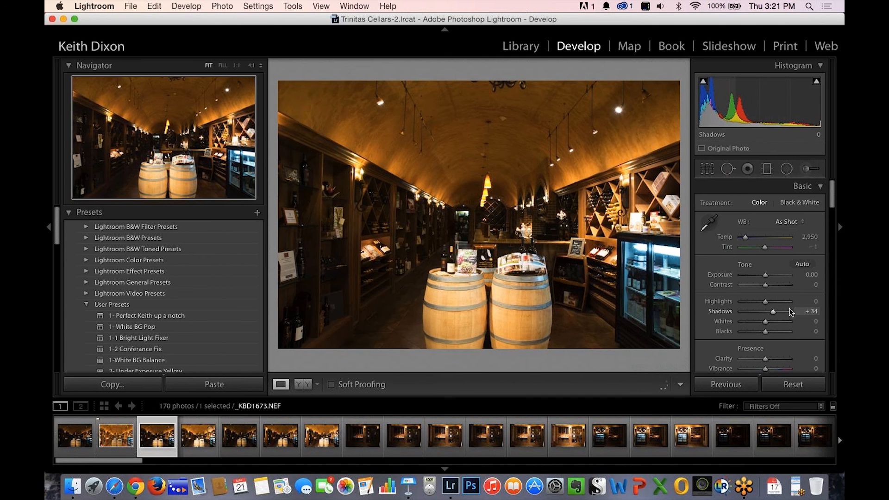
left_click_drag(804, 312, 808, 309)
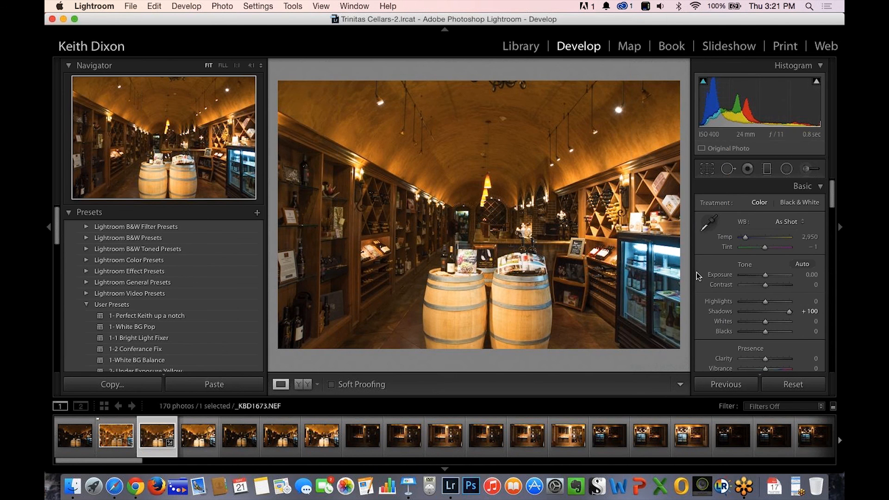
Examine the dark areas of the photo at 1:1, from the back doorway across the shelves to the wine racks.
left_click(472, 221)
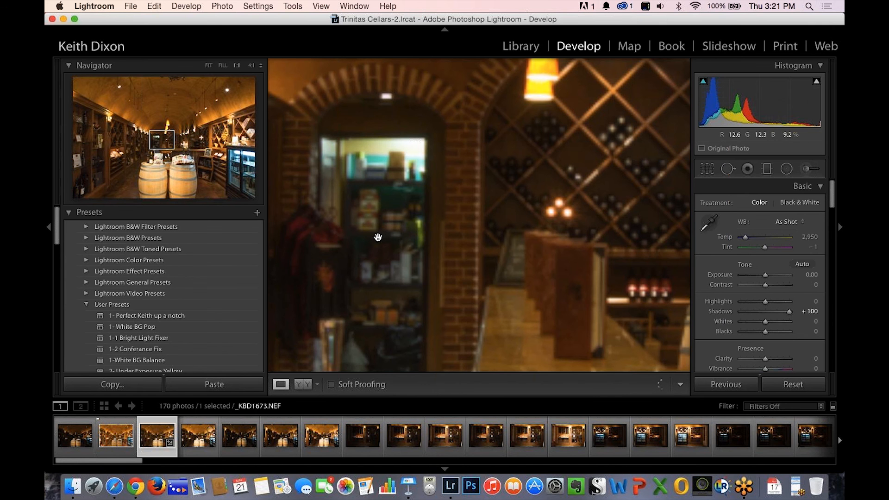
scroll(378, 238, "left", 5)
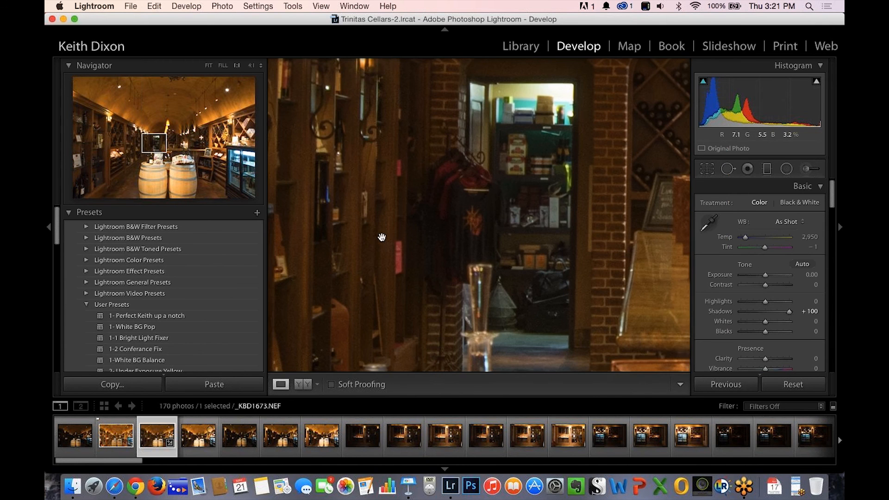
scroll(383, 237, "left", 5)
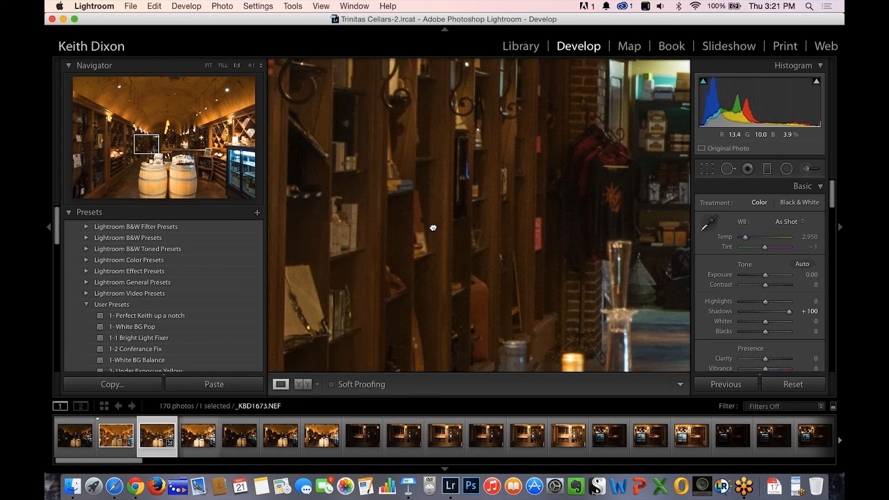
scroll(417, 229, "left", 5)
scroll(403, 231, "left", 5)
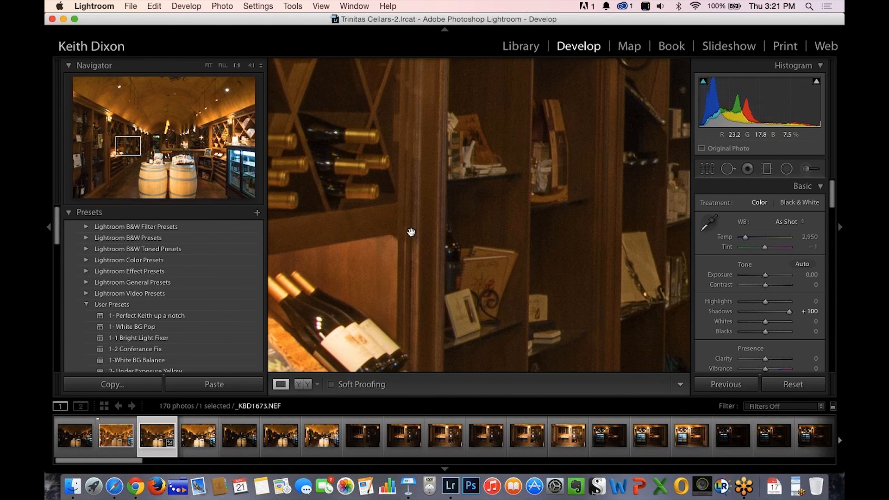
scroll(411, 232, "left", 10)
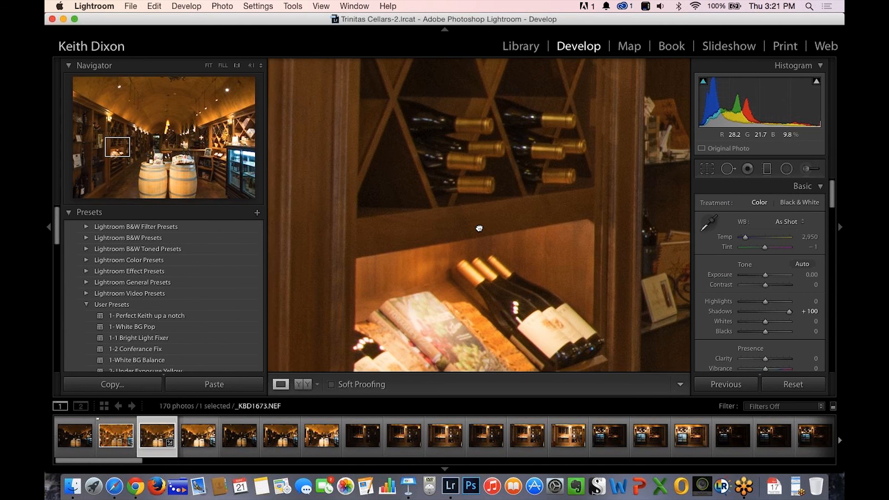
scroll(377, 234, "left", 5)
scroll(379, 238, "left", 5)
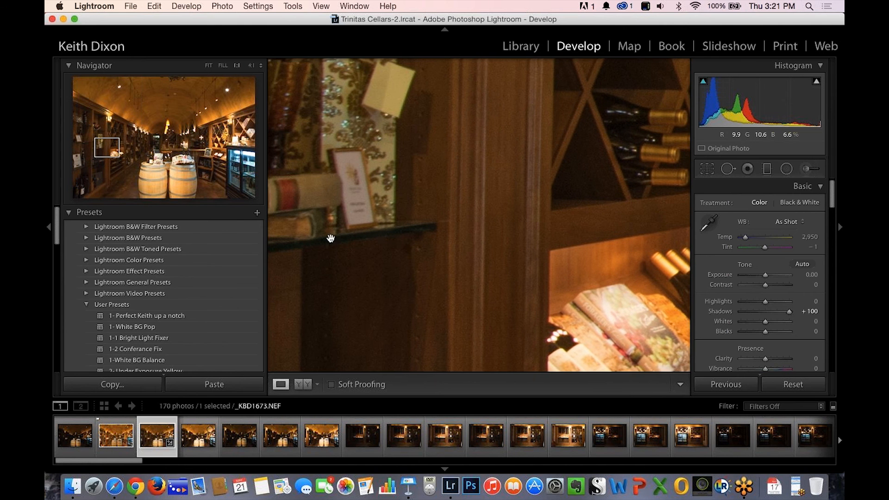
scroll(331, 238, "right", 5)
scroll(378, 228, "right", 5)
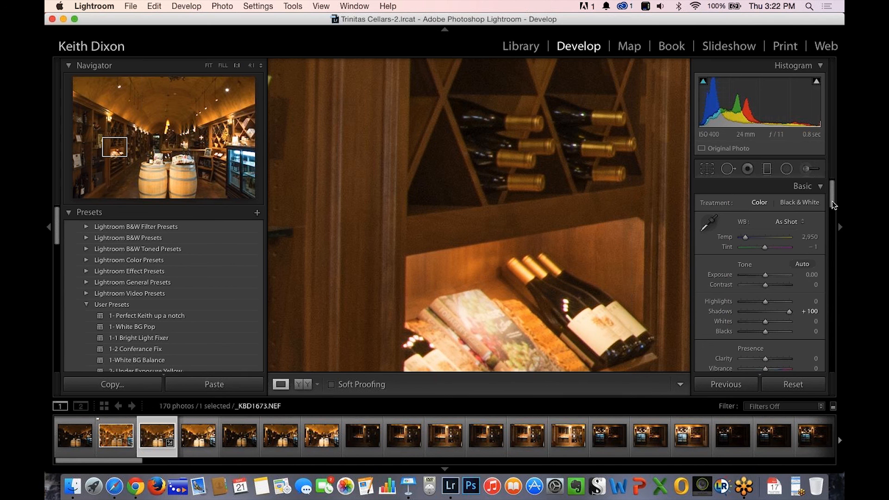
Test Luminance noise reduction at 100 on the photo and settle it at 21.
left_click_drag(835, 215, 842, 292)
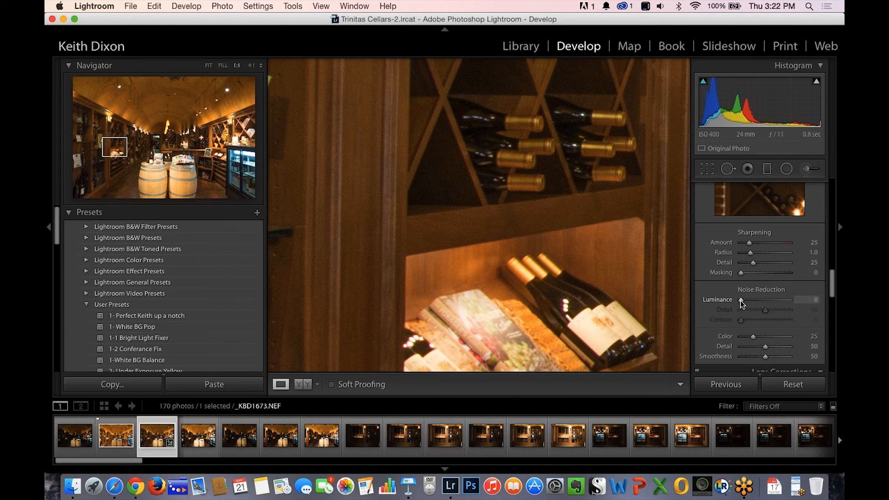
left_click_drag(741, 299, 834, 301)
left_click_drag(832, 340, 833, 342)
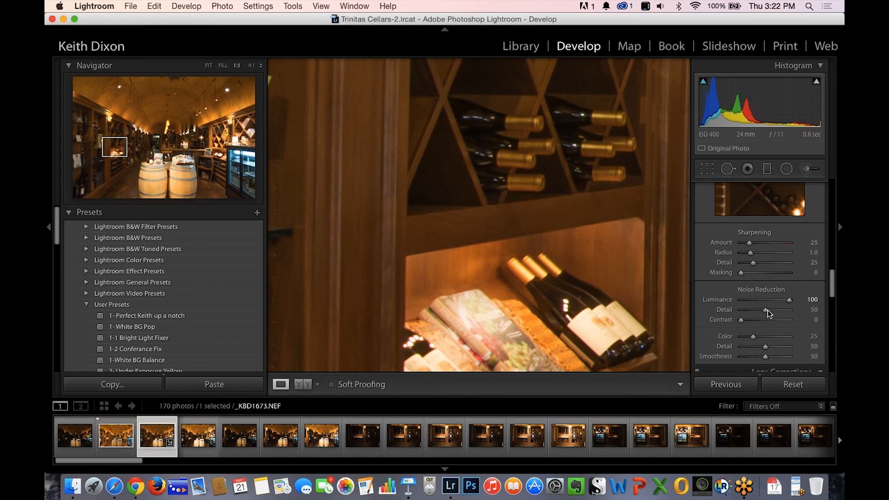
left_click_drag(788, 300, 791, 301)
left_click_drag(765, 304, 752, 304)
left_click(471, 199)
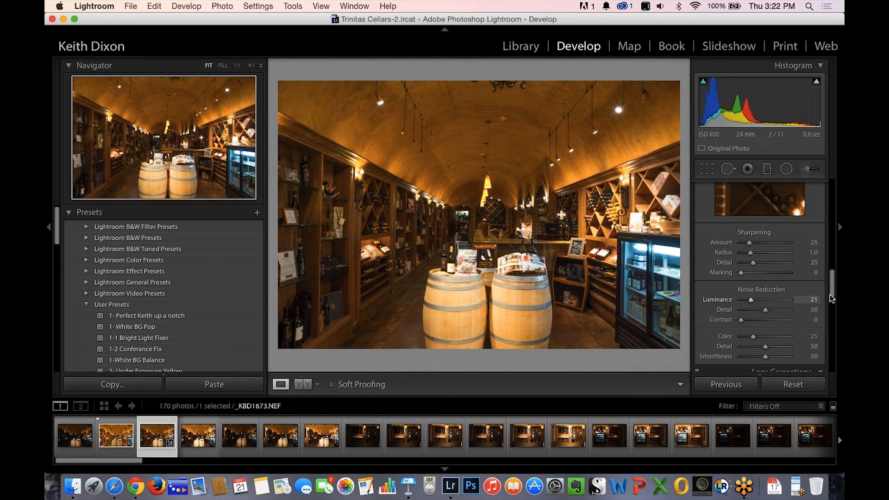
Sample neutral points near the left barrel's rim with the White Balance Selector until Temp is 2,800 and Tint +7.
left_click_drag(832, 280, 827, 176)
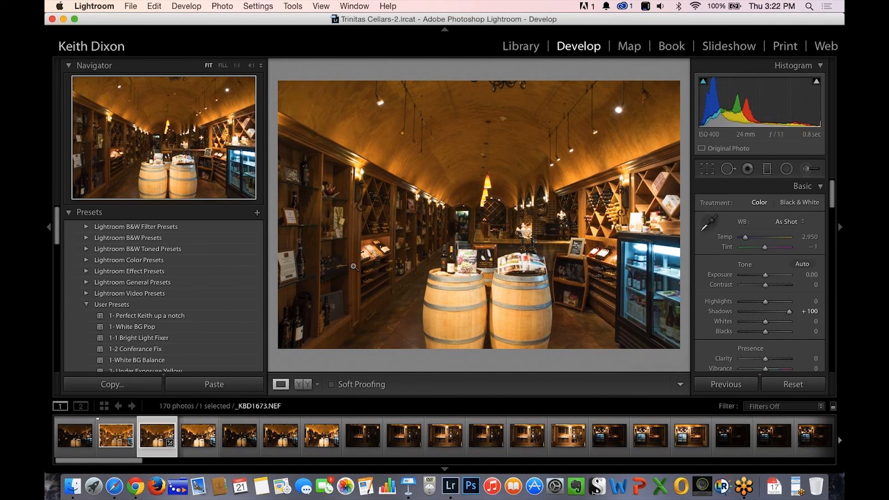
left_click(708, 223)
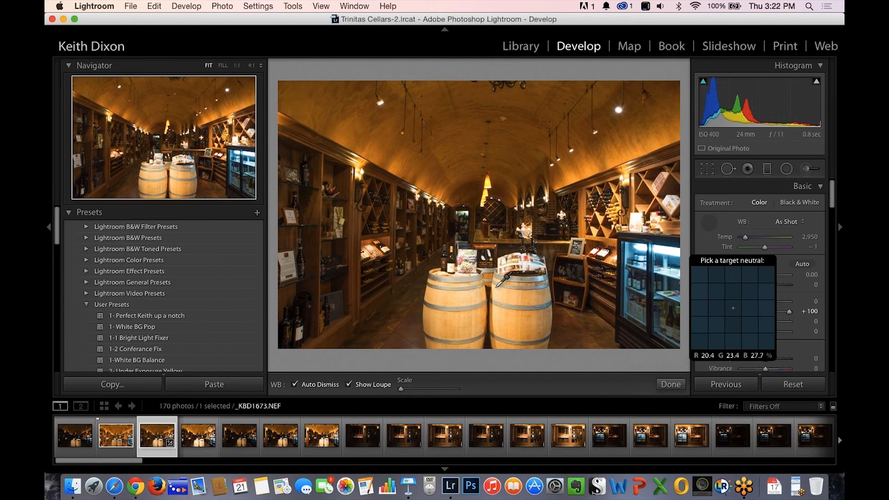
left_click(463, 279)
left_click(462, 280)
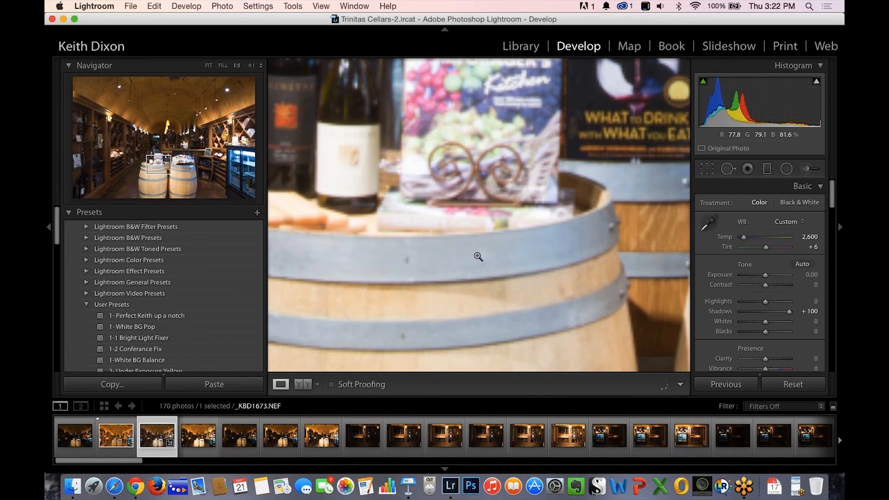
left_click(477, 255)
key("w")
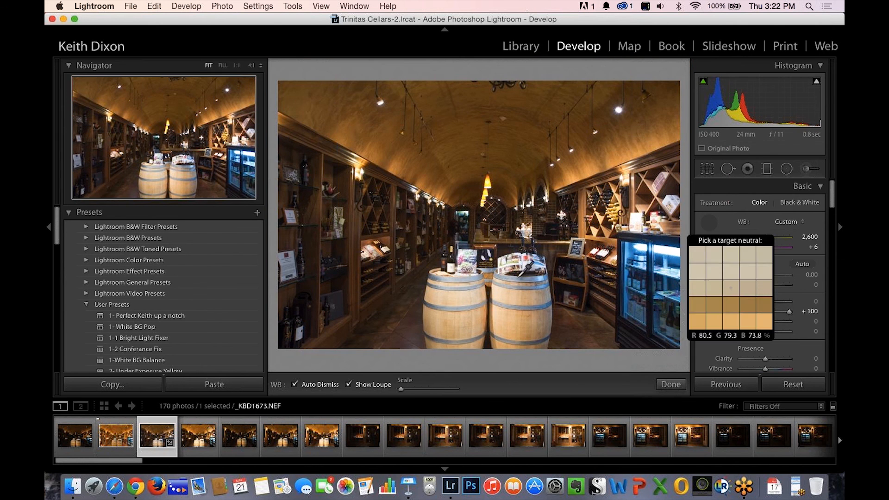
left_click(469, 279)
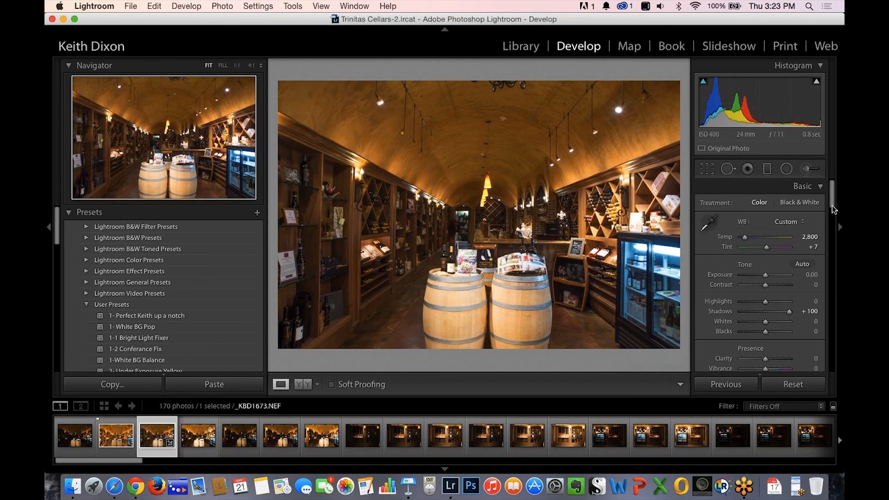
Lower Shadows to about +5 and reset all Develop adjustments on the photo.
left_click_drag(833, 200, 837, 211)
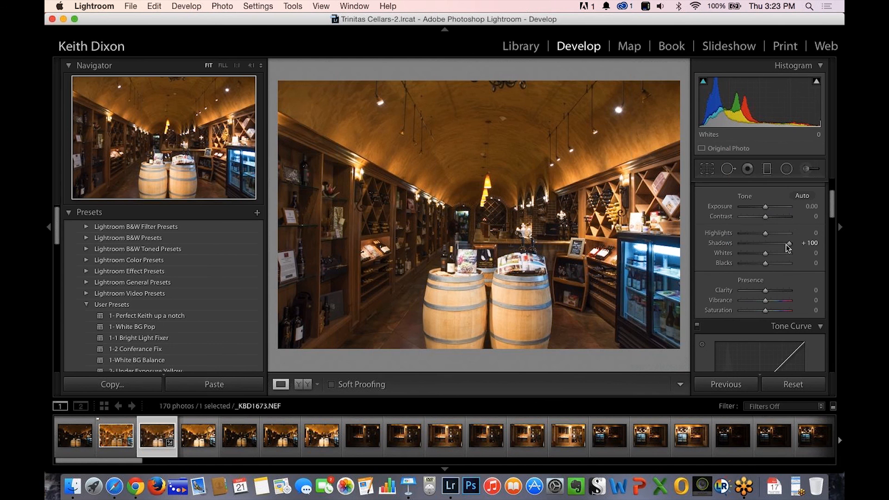
left_click_drag(746, 242, 763, 244)
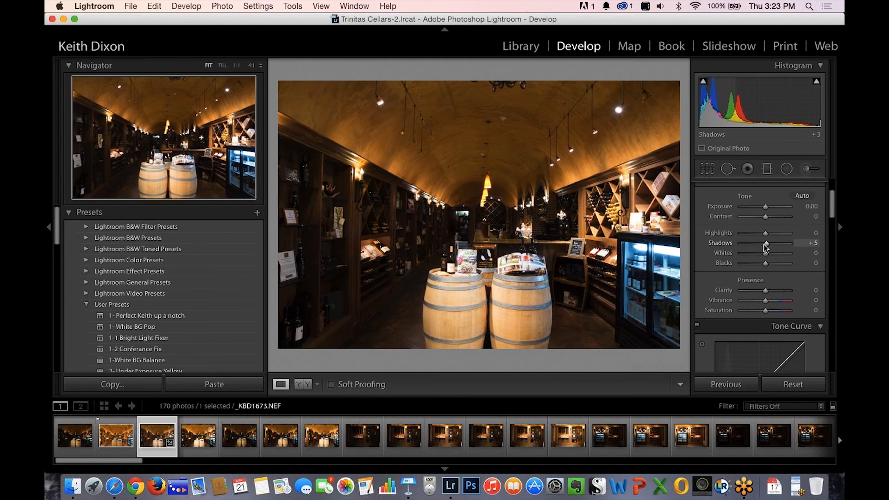
left_click(795, 388)
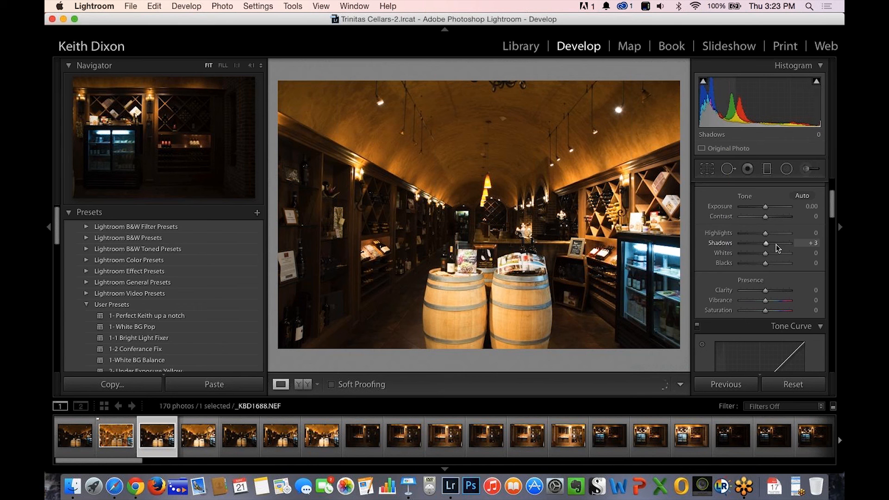
Raise Shadows to +100 and inspect the ceiling, left shelves and back doorway at 1:1.
left_click_drag(786, 245, 790, 246)
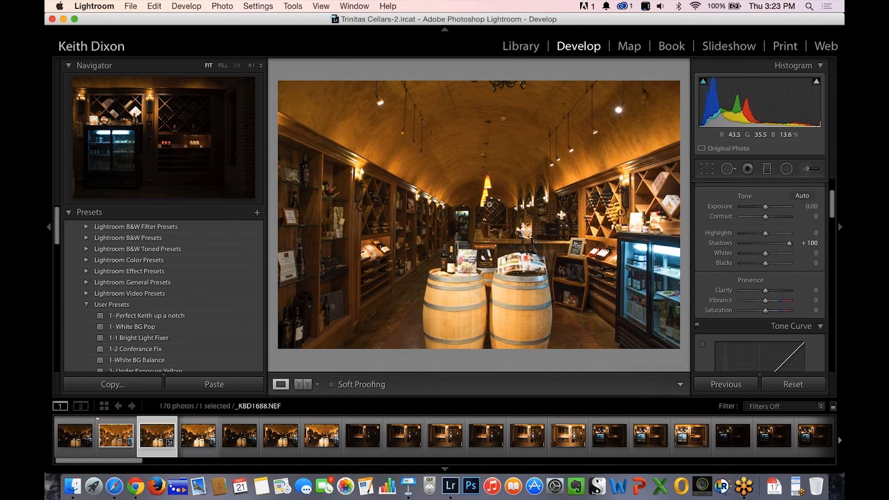
left_click(465, 181)
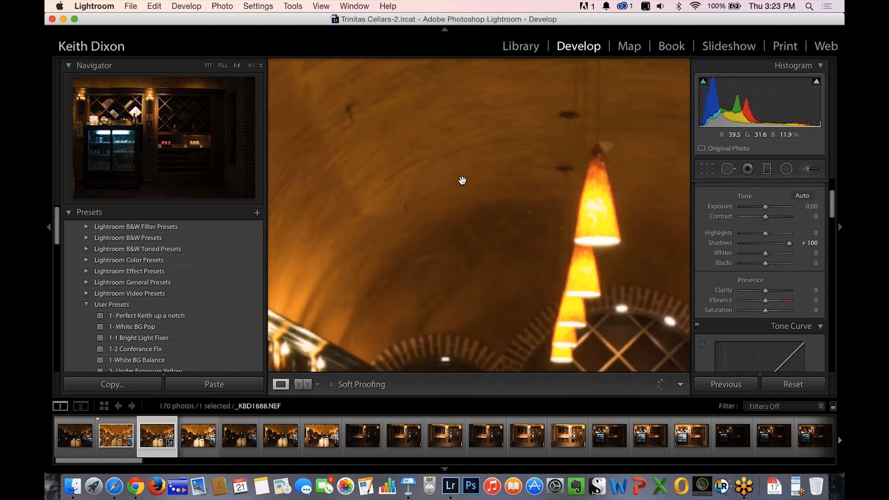
left_click_drag(491, 285, 563, 145)
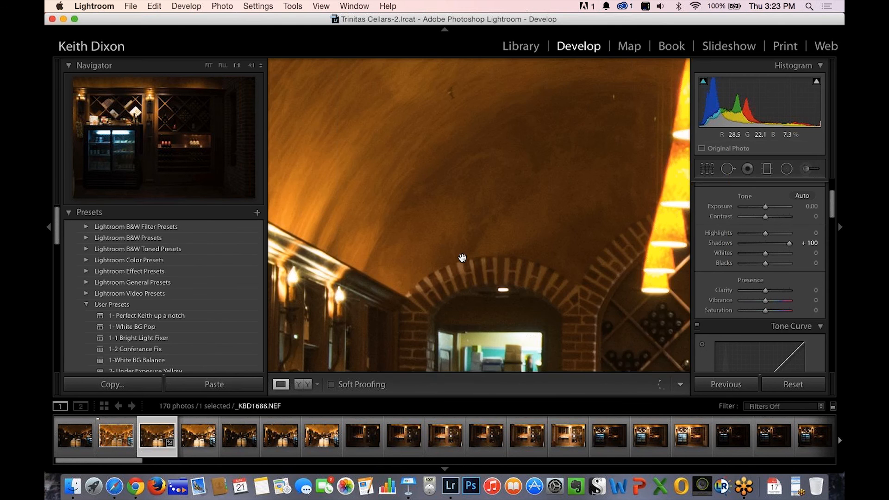
left_click_drag(463, 256, 505, 140)
left_click_drag(308, 293, 349, 201)
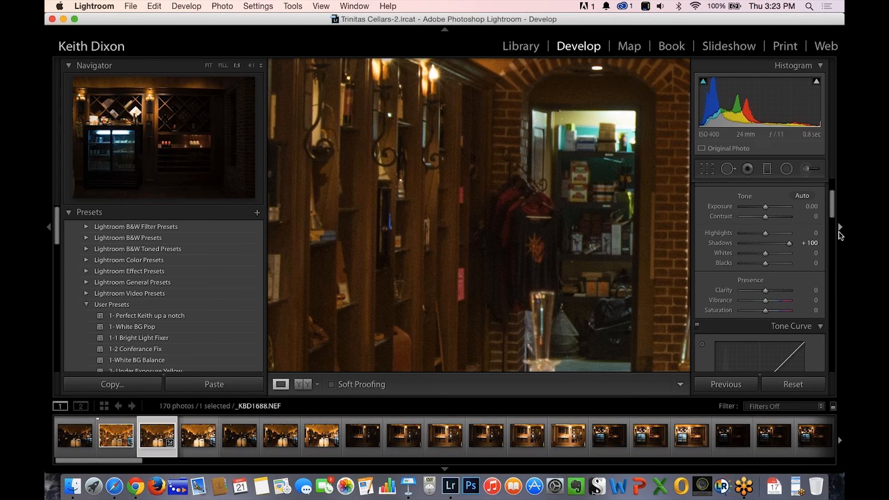
Set noise reduction Luminance to 26 and its Contrast to 8, and return to the full photo view.
left_click_drag(832, 208, 844, 289)
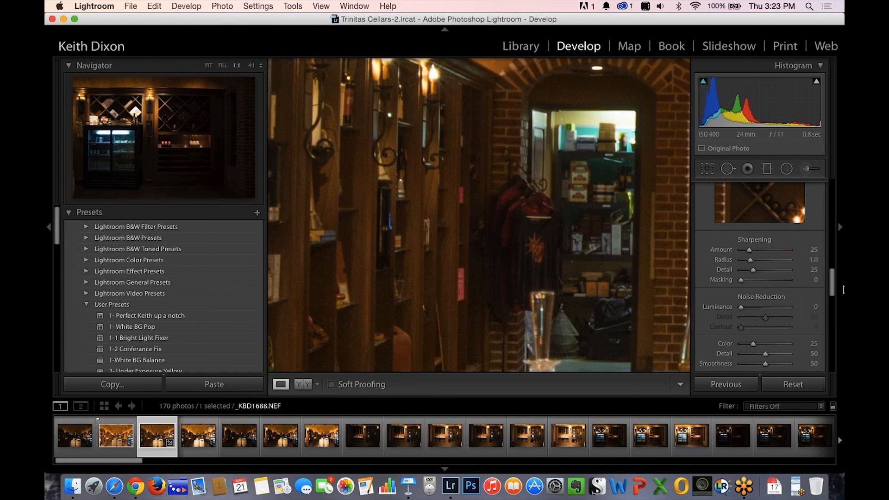
left_click(742, 307)
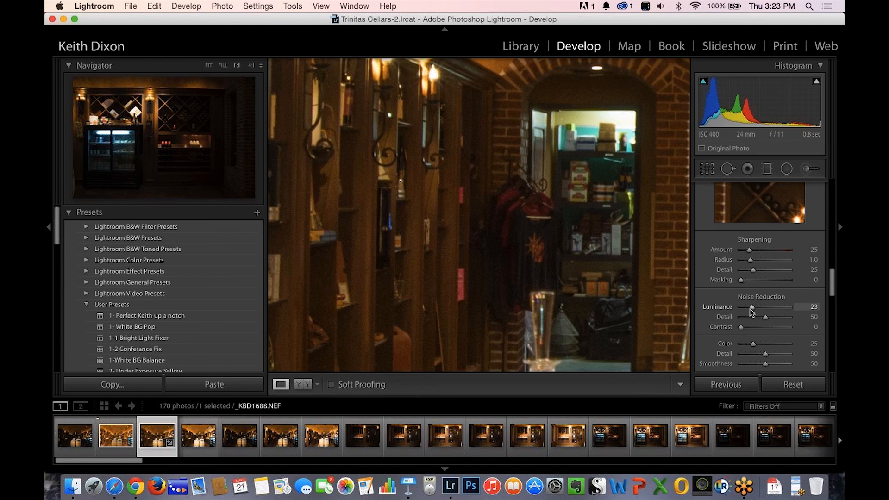
left_click_drag(752, 309, 749, 307)
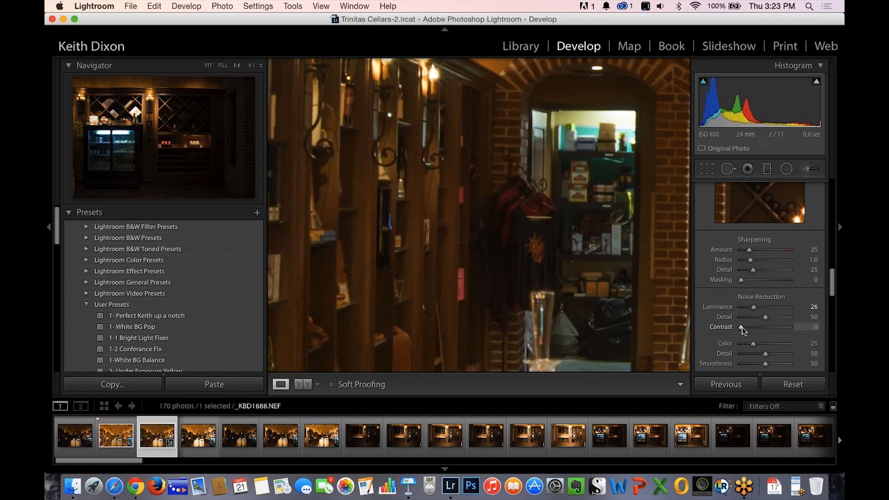
left_click_drag(741, 328, 744, 328)
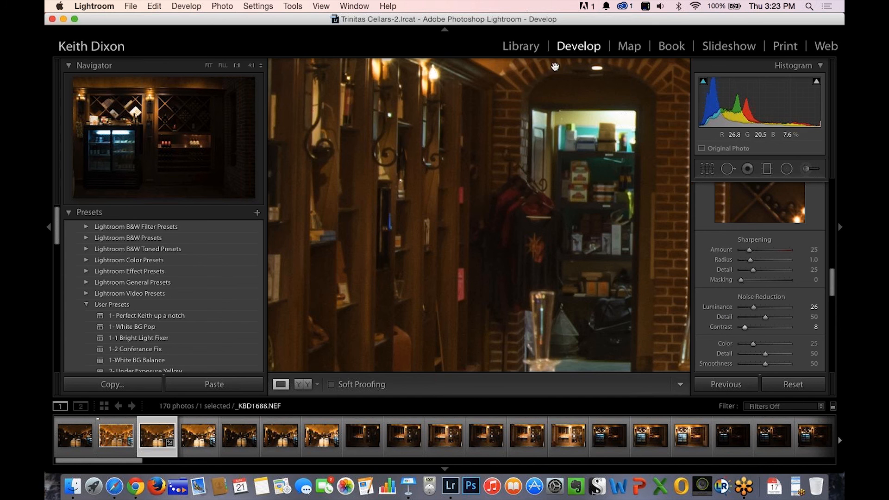
left_click(535, 113)
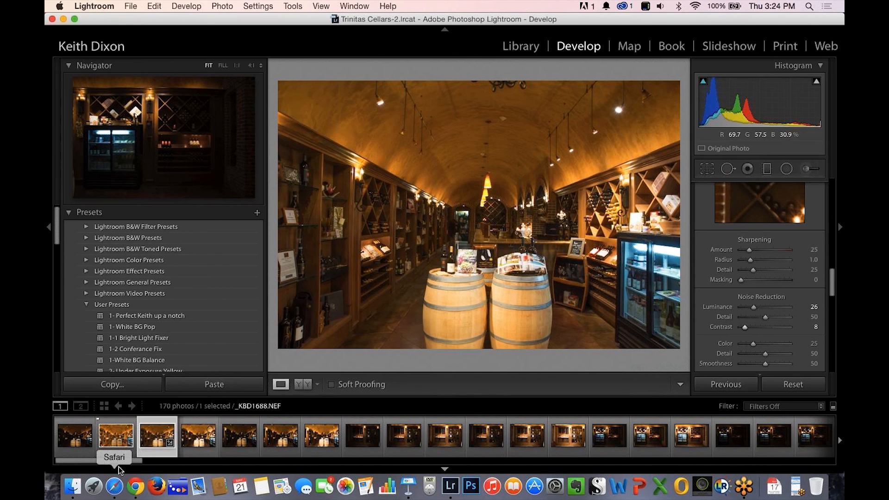
Compare _KBD1672_3_4.tif with the adjusted _KBD1673.NEF side by side in Library's Survey view, with both side panels hidden.
left_click(119, 439)
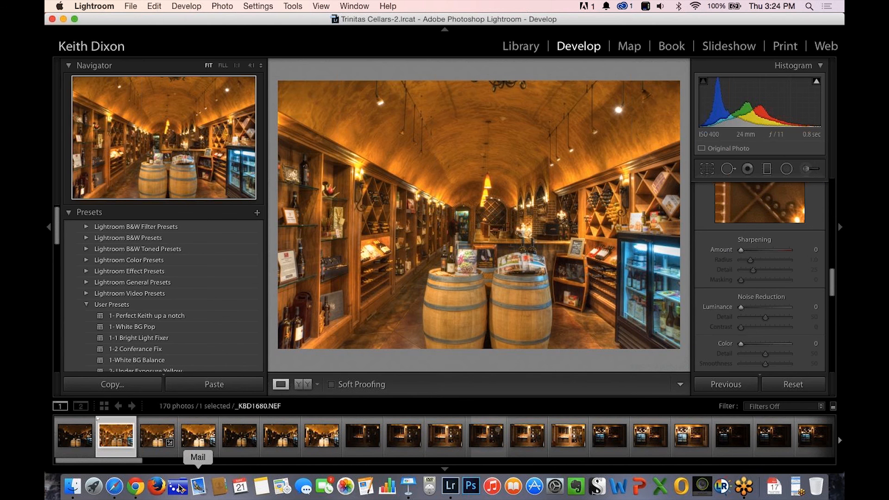
left_click(155, 443)
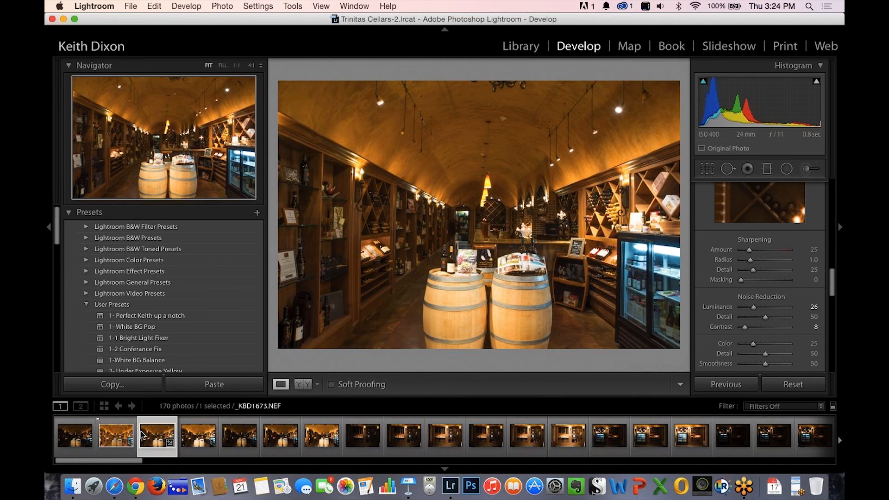
left_click(116, 441, "super")
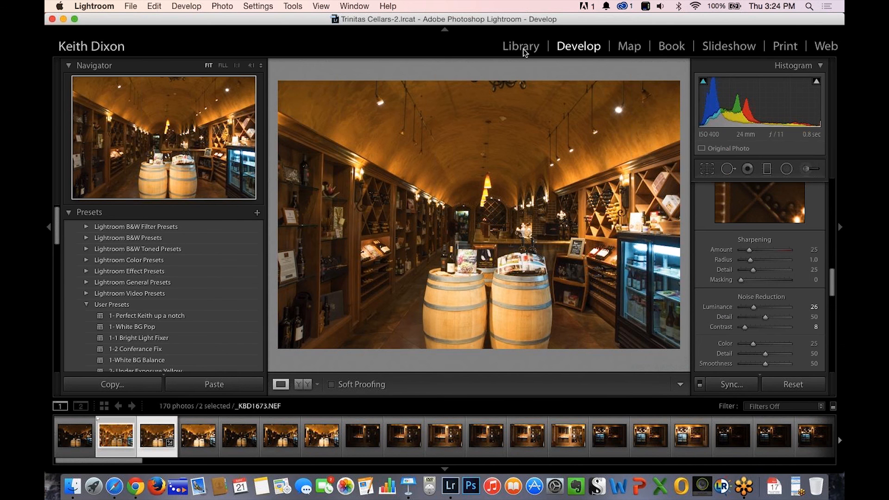
left_click(518, 48)
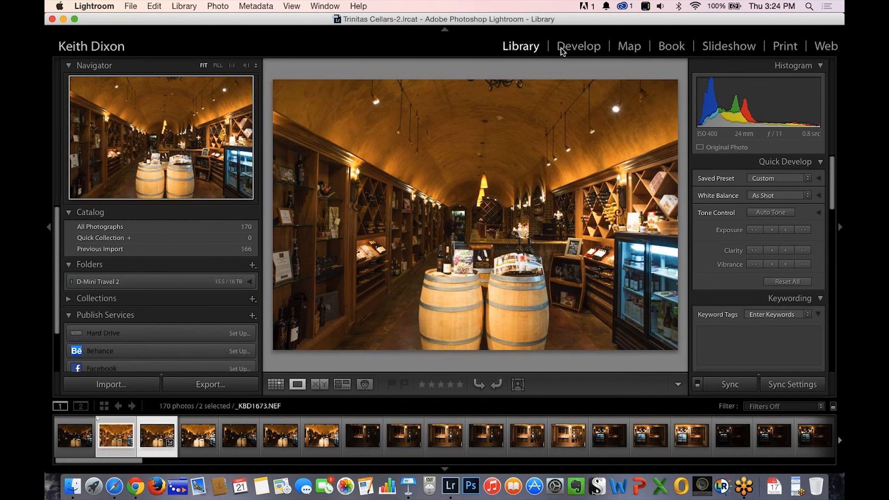
left_click(342, 384)
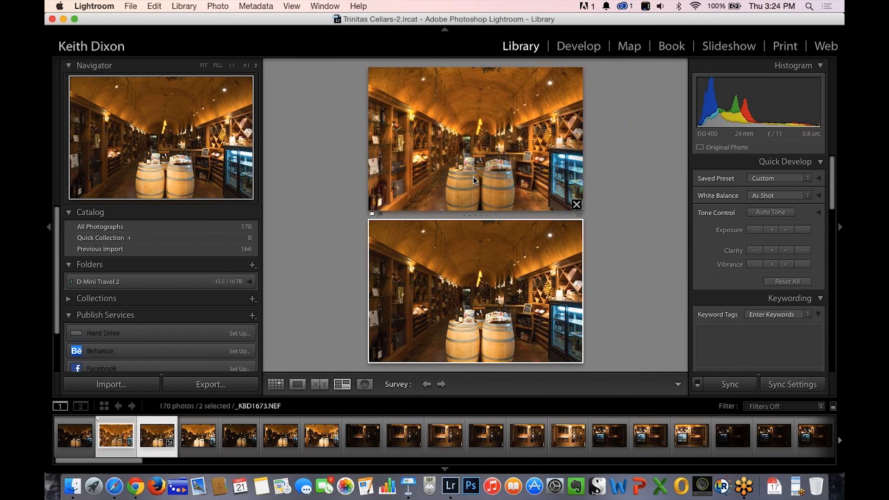
left_click(49, 227)
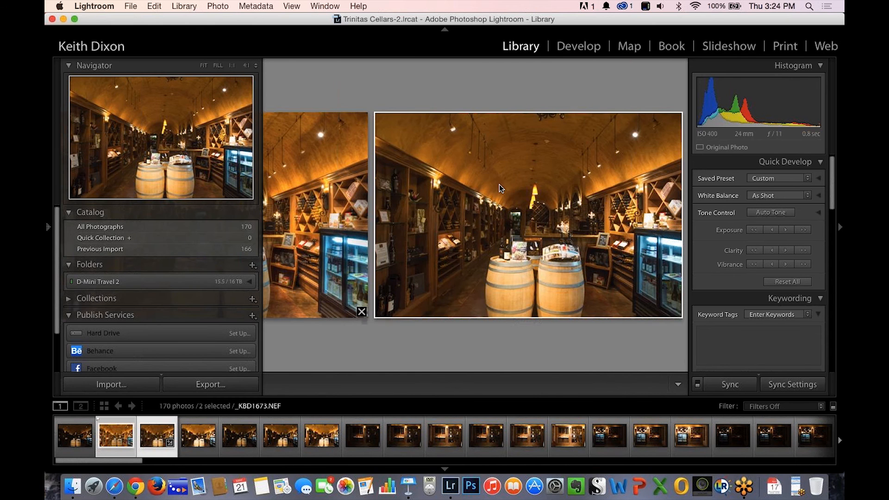
left_click(841, 228)
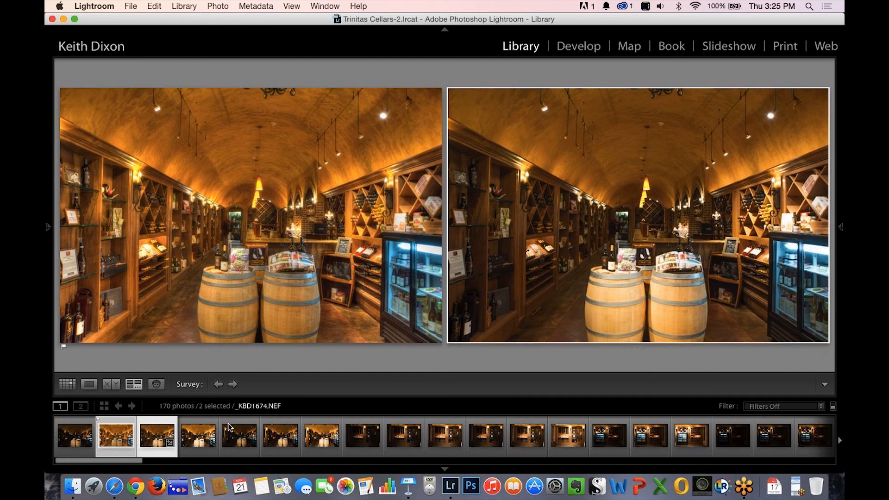
View the brighter exposure _KBD1674.NEF on its own and bring back the histogram and Quick Develop panels.
left_click(195, 444)
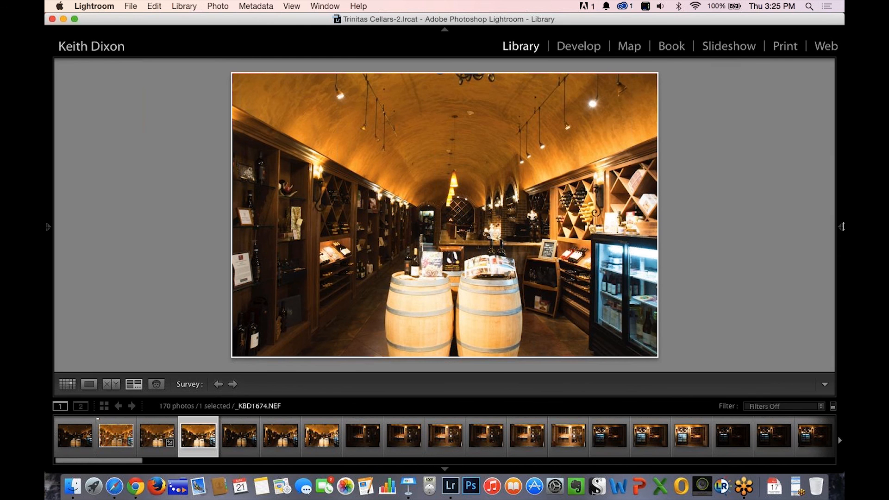
mouse_move(842, 227)
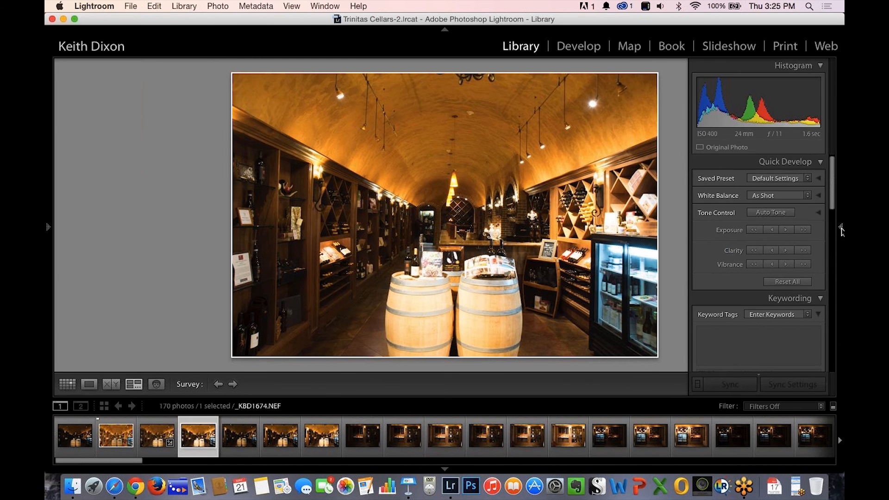
left_click(842, 229)
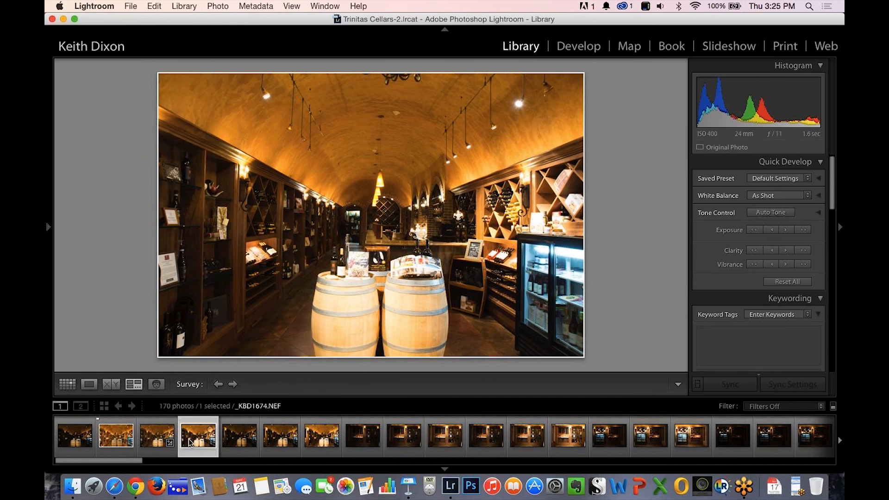
Lower Highlights to -92 on _KBD1673.NEF in the Develop module and flag the photo as a pick.
left_click(158, 433)
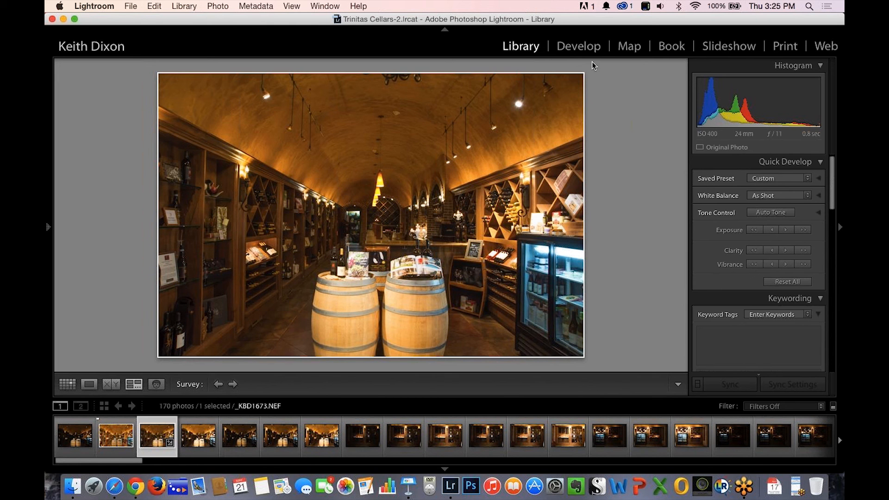
left_click(582, 52)
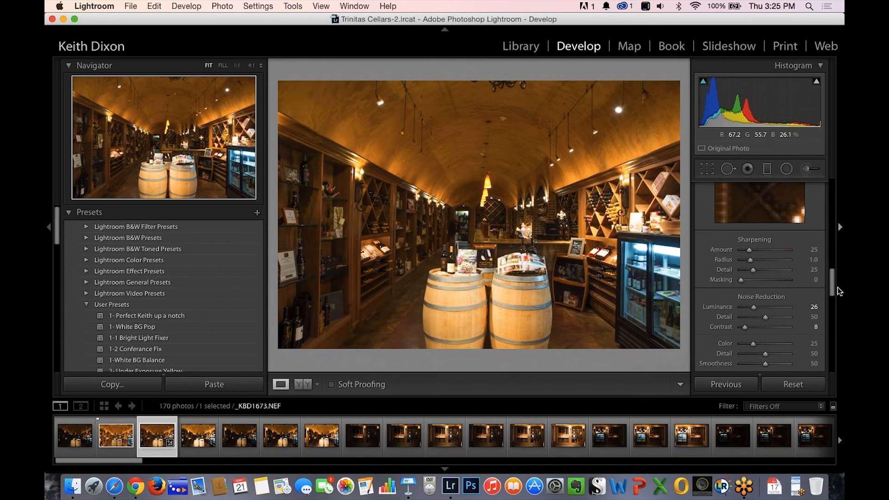
scroll(833, 284, "down", 3)
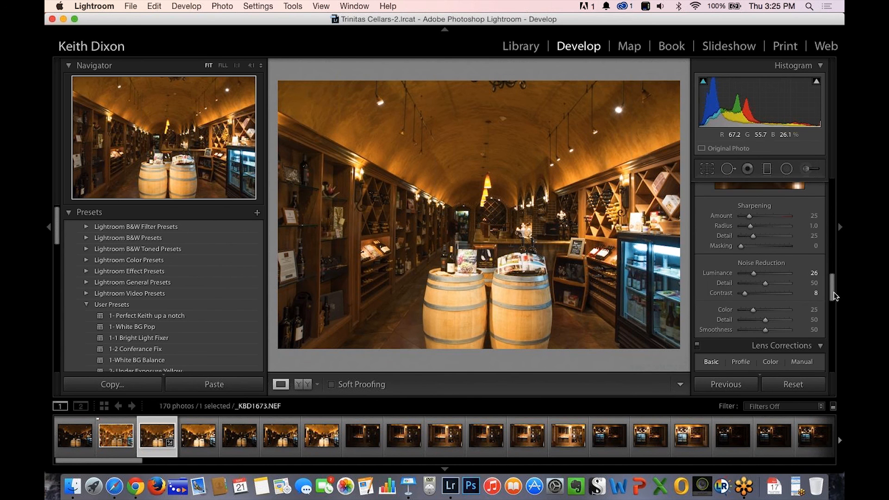
left_click_drag(834, 296, 833, 207)
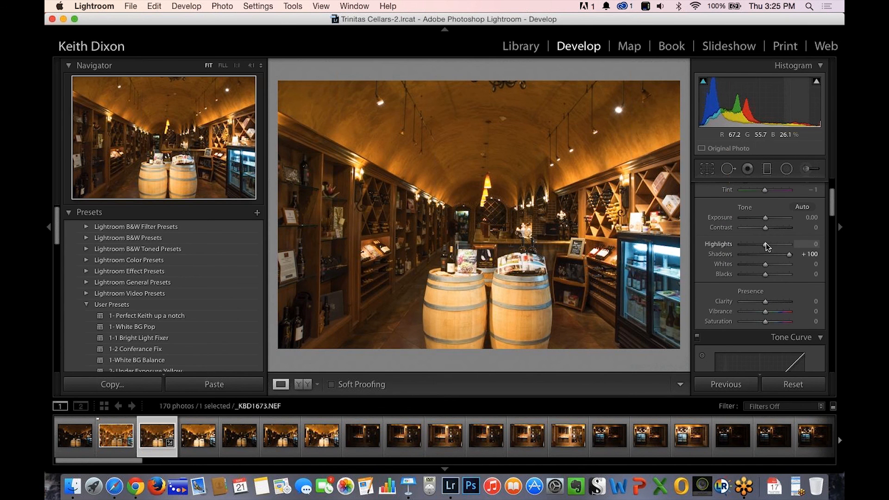
left_click_drag(766, 246, 707, 251)
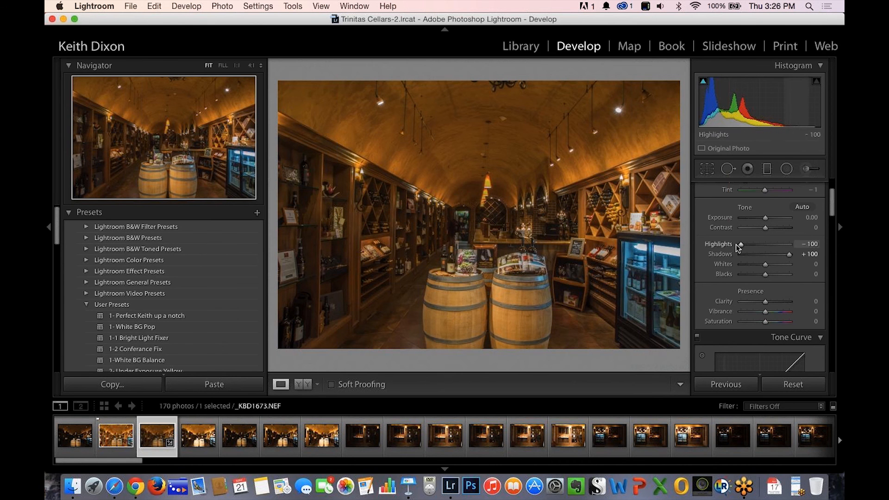
mouse_move(741, 244)
left_mouse_down()
mouse_move(767, 245)
mouse_move(727, 243)
mouse_move(765, 249)
mouse_move(740, 245)
left_mouse_up()
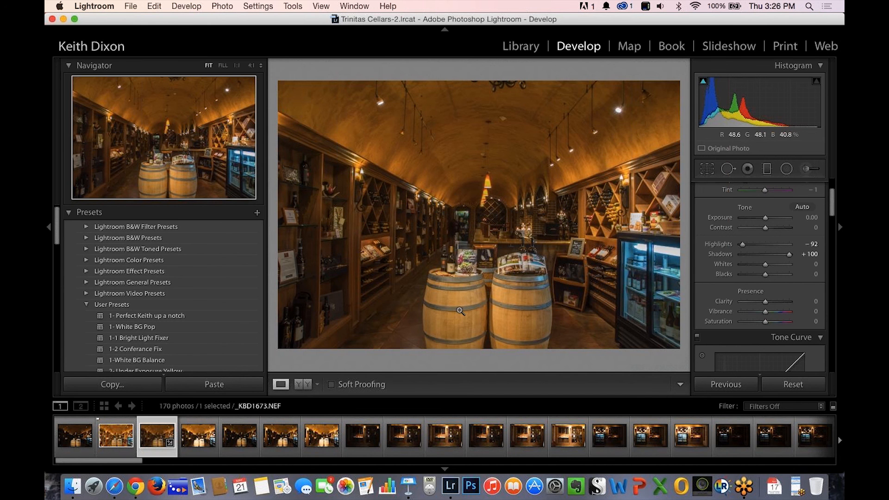
key("p")
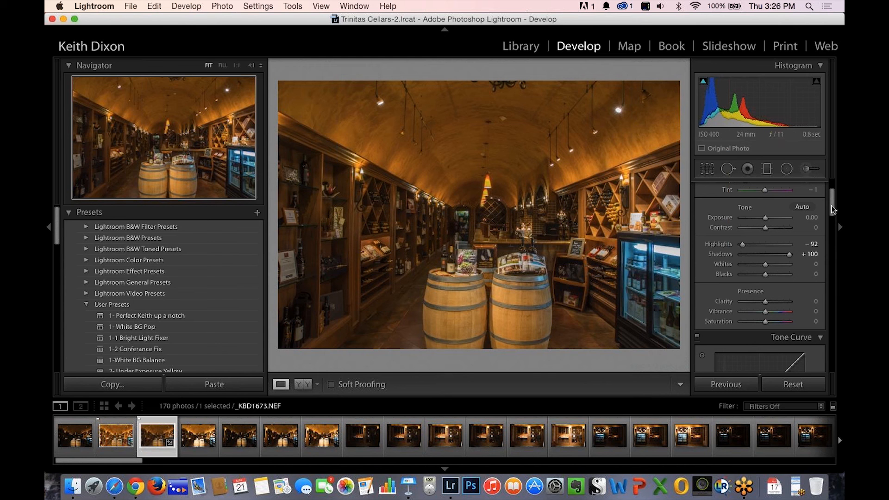
Enable Profile Corrections, Remove Chromatic Aberration and Constrain Crop in the photo's lens corrections.
left_click_drag(834, 214, 843, 311)
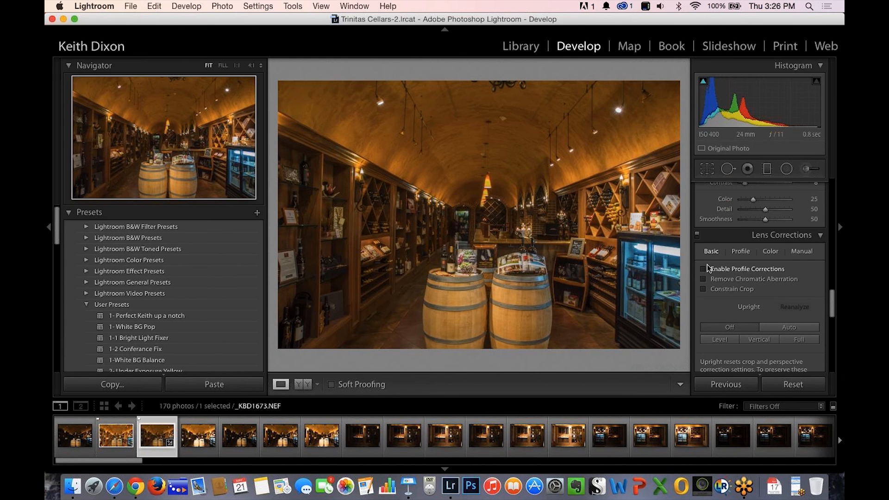
left_click(704, 269)
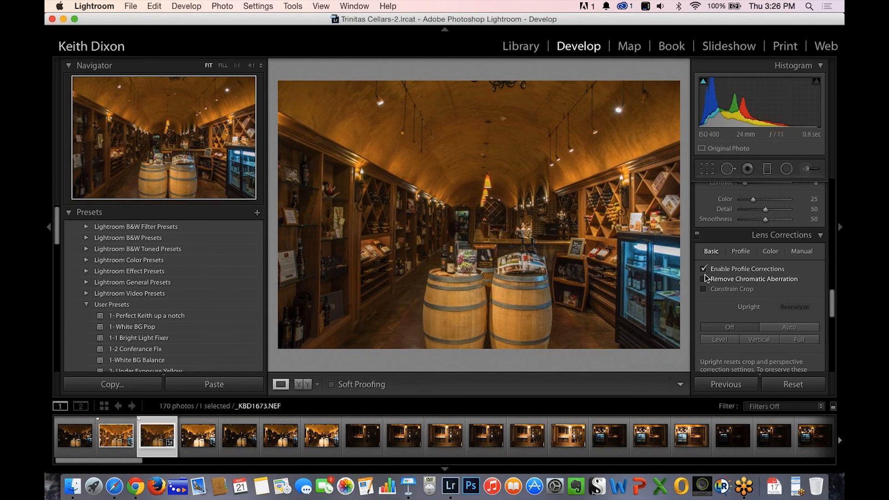
left_click(704, 279)
left_click(706, 291)
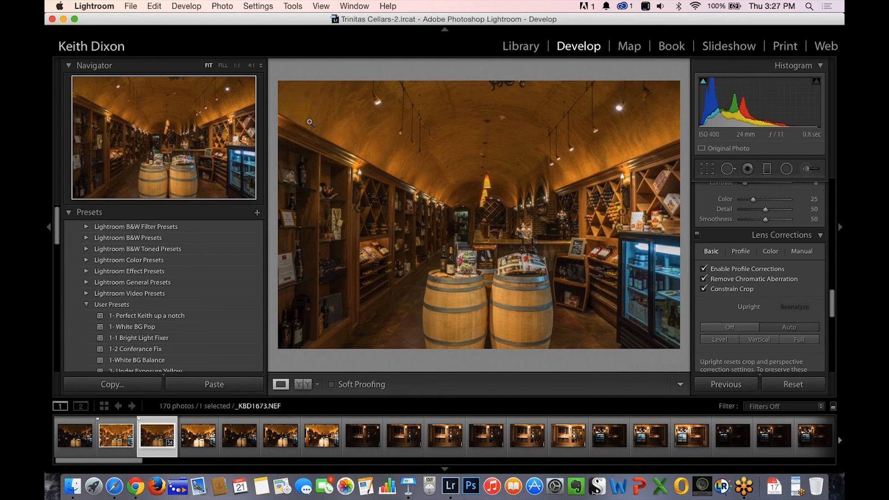
Undo the Auto Upright perspective correction and show the manual lens transform controls.
left_click(154, 6)
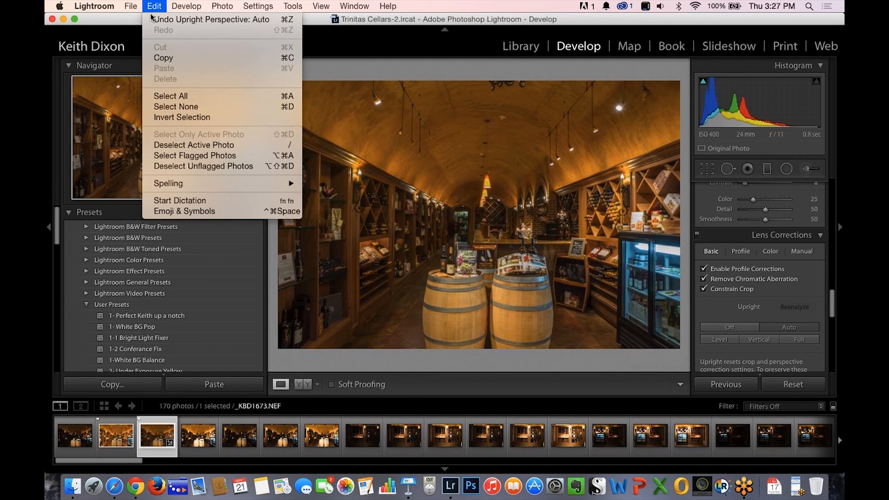
left_click(168, 20)
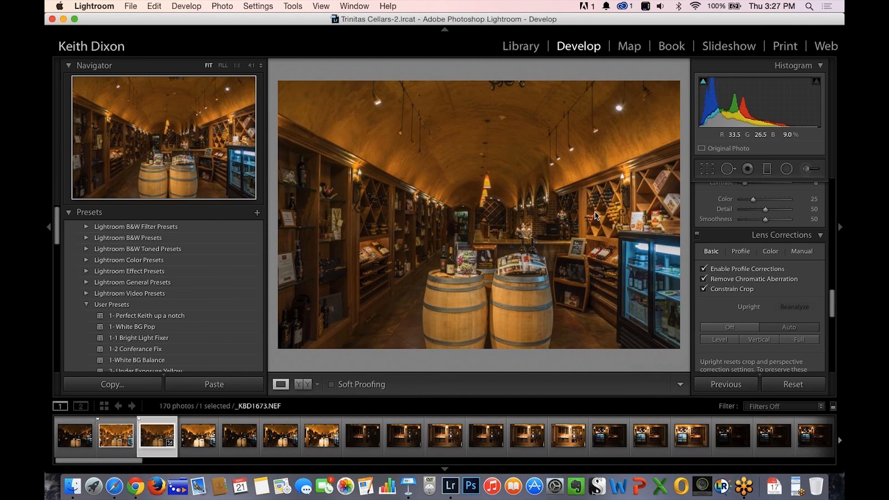
left_click(796, 253)
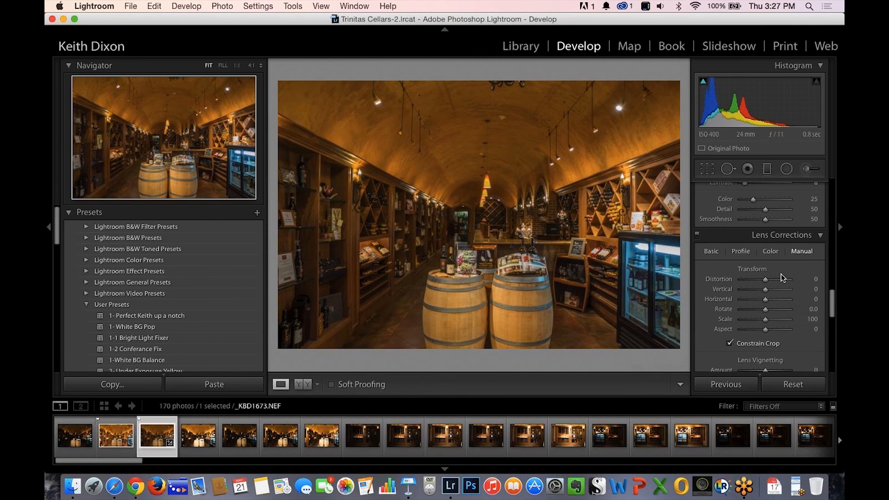
Open the export settings for _KBD1673.NEF and set the export destination to Athentech Perfectly Clear v2.
mouse_move(768, 281)
left_click(127, 7)
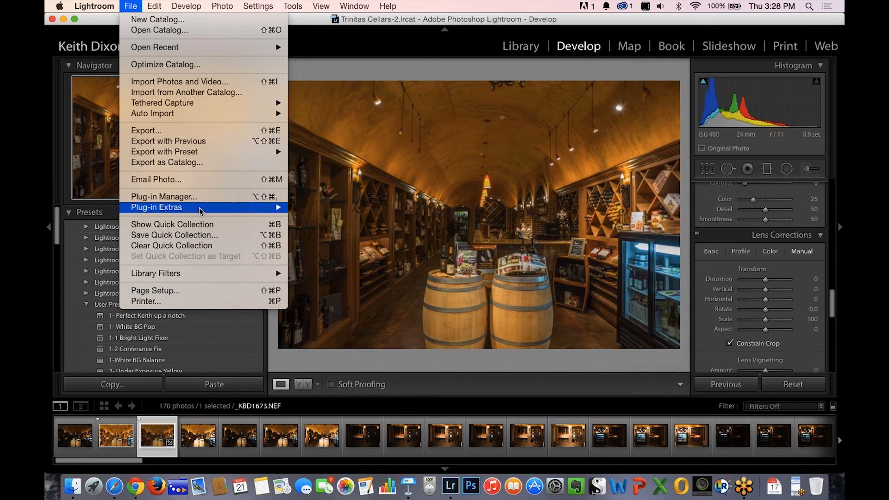
mouse_move(201, 211)
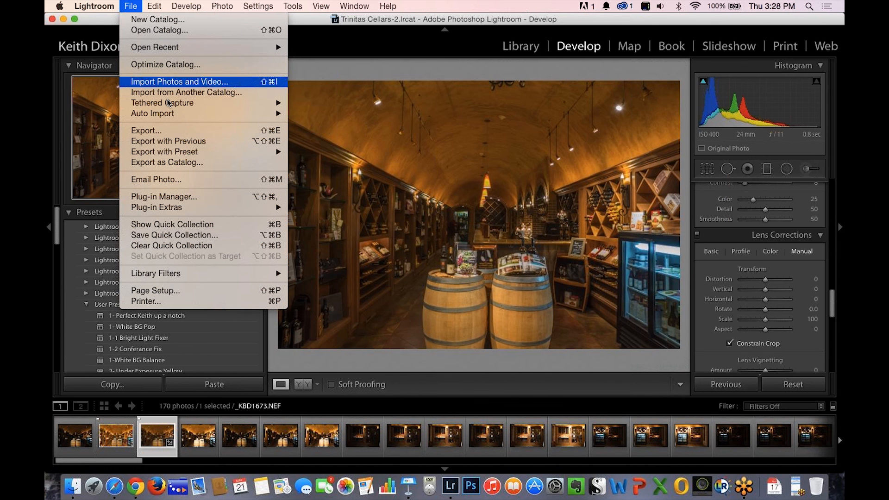
left_click(158, 131)
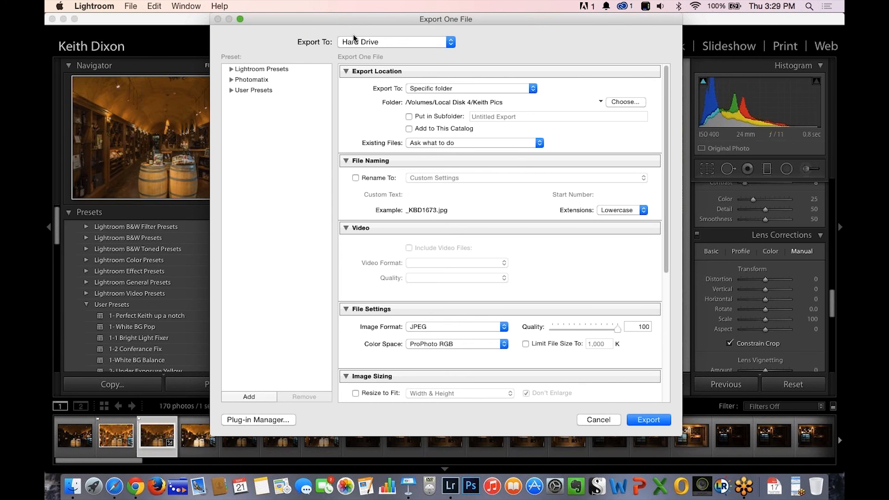
left_click(450, 43)
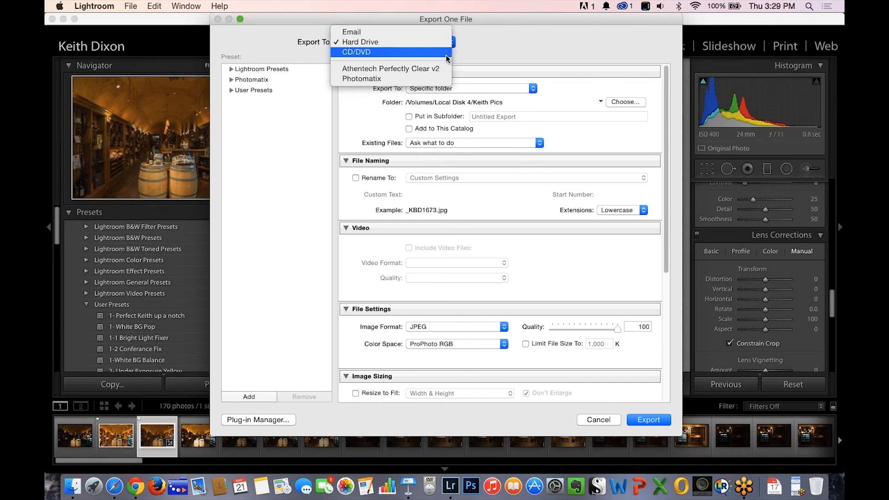
left_click(444, 67)
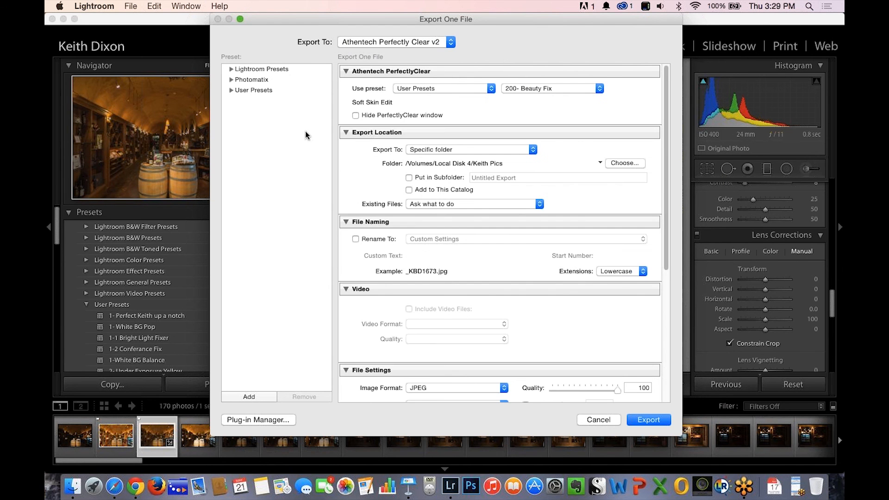
Switch the Perfectly Clear export to System Presets with the Details preset.
left_click(369, 132)
left_click(491, 89)
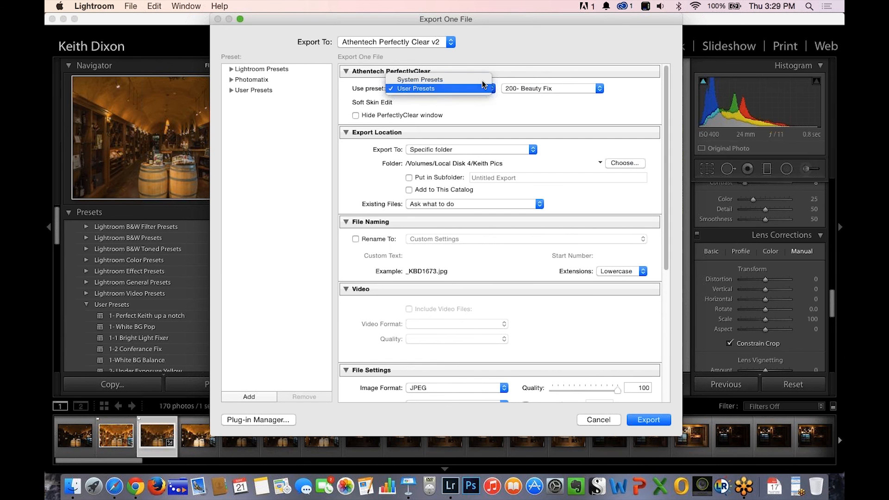
left_click(474, 77)
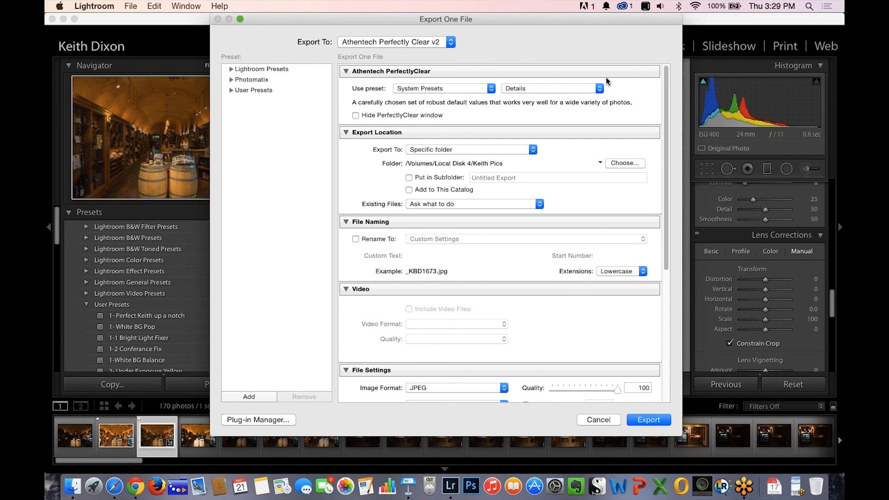
left_click(597, 90)
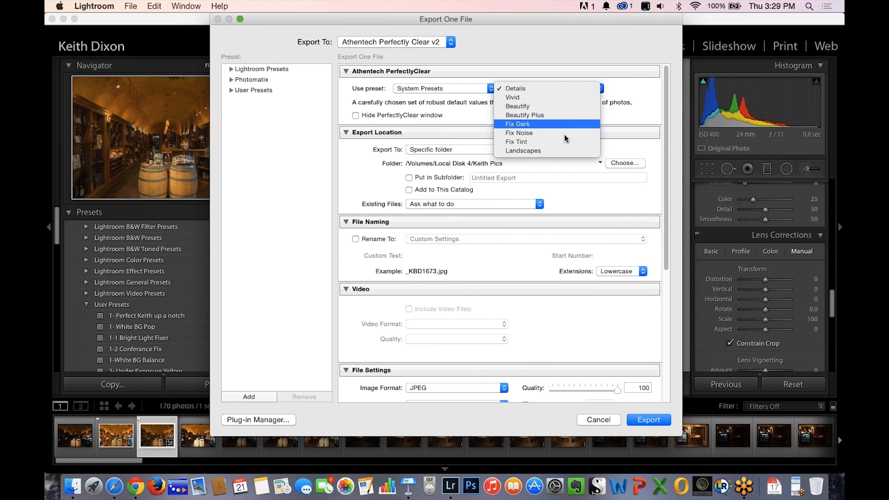
left_click(600, 88)
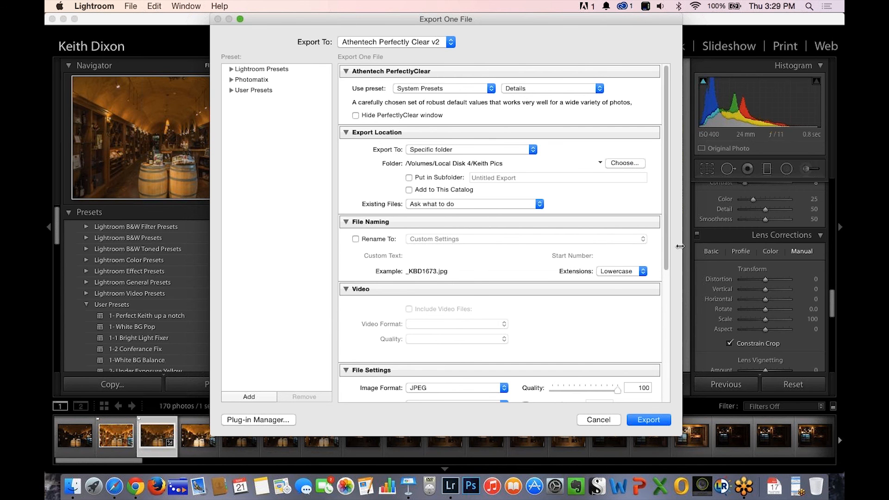
Try to export the photo as JPEG through Perfectly Clear, then cancel the folder selection.
scroll(668, 232, "down", 5)
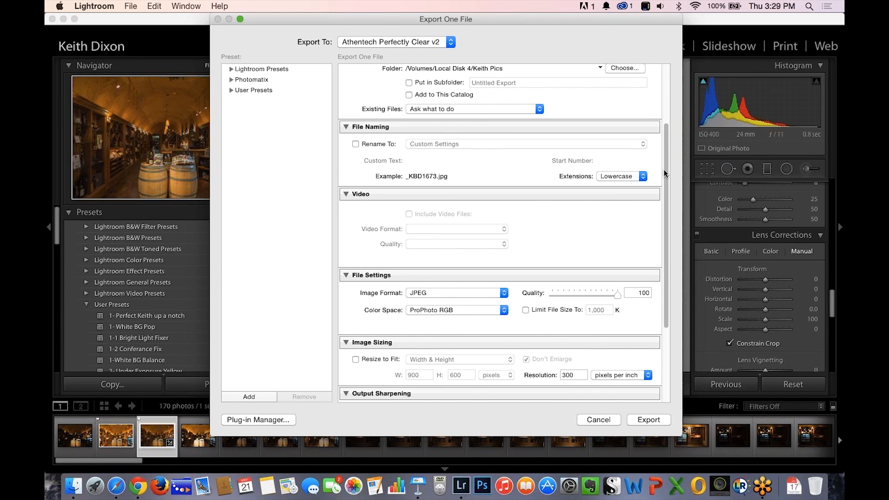
left_click(673, 28)
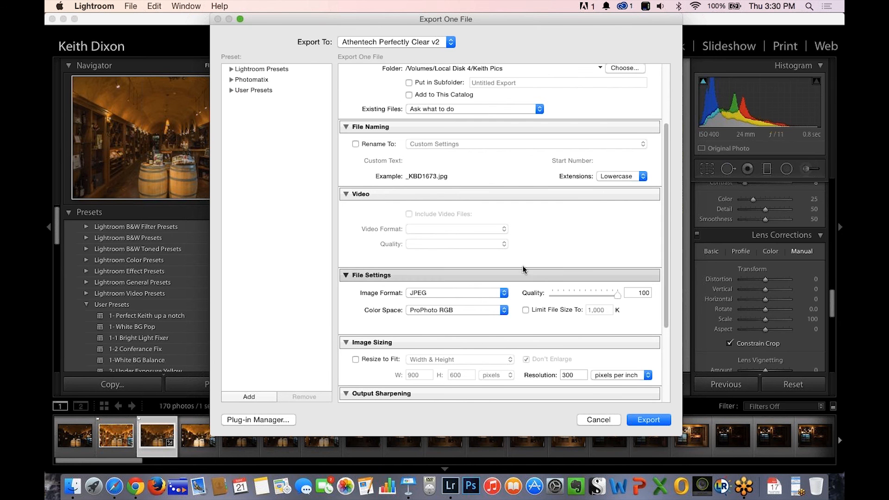
left_click(642, 421)
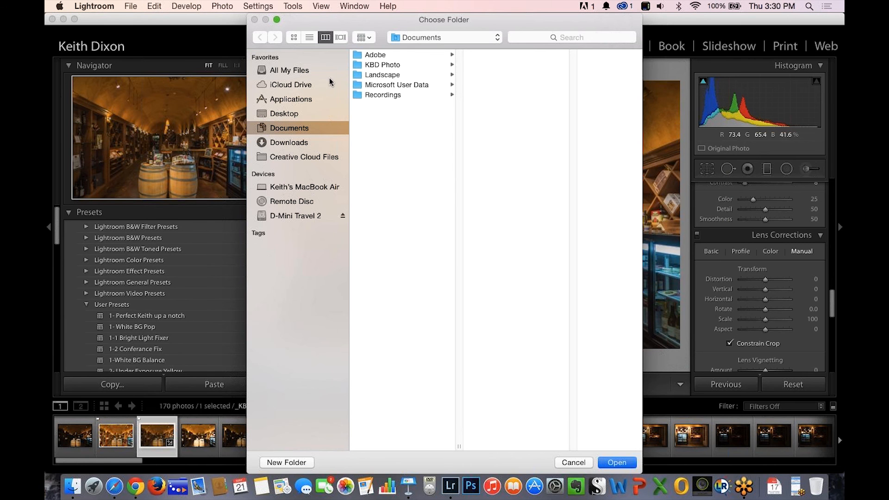
left_click(570, 463)
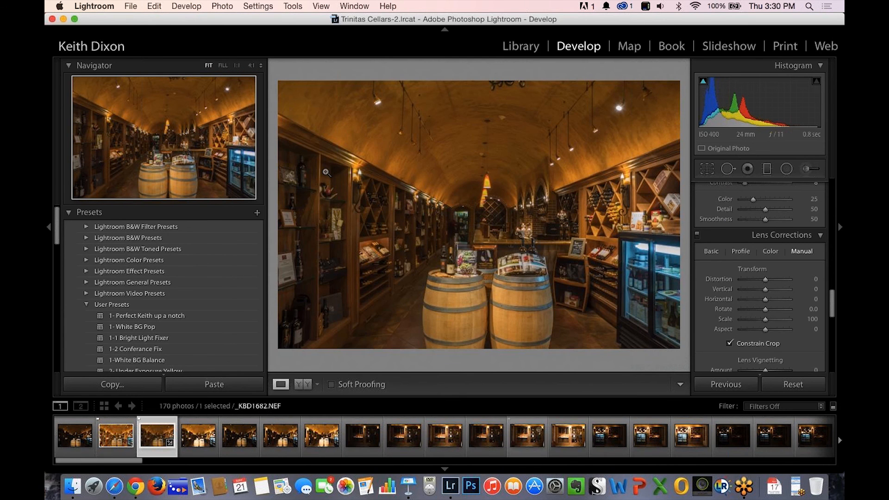
Review the destination folder in the export settings and close them without exporting.
left_click(131, 6)
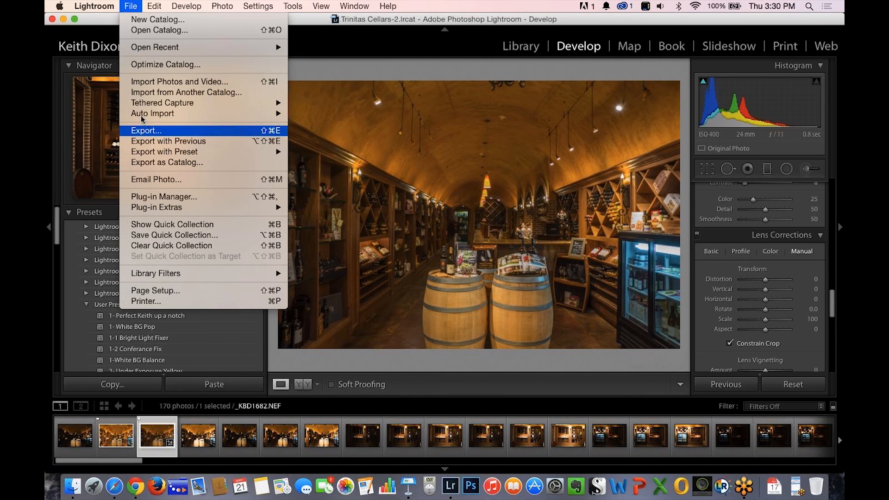
mouse_move(149, 49)
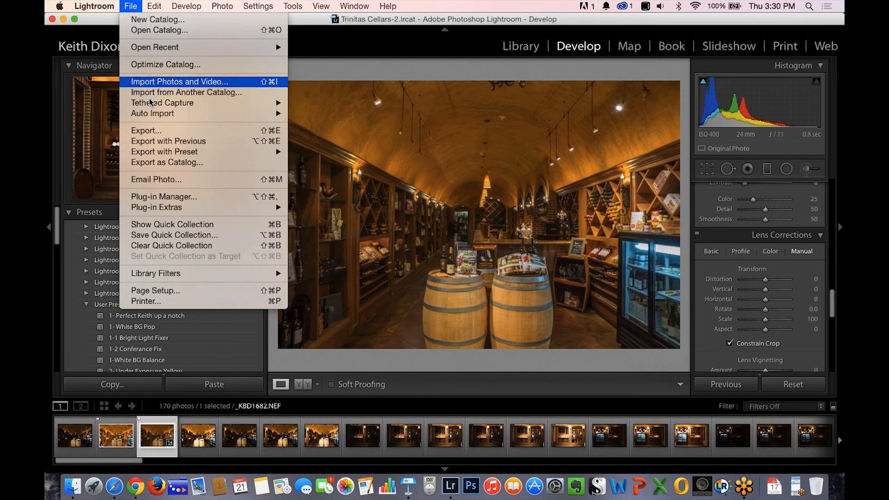
left_click(173, 132)
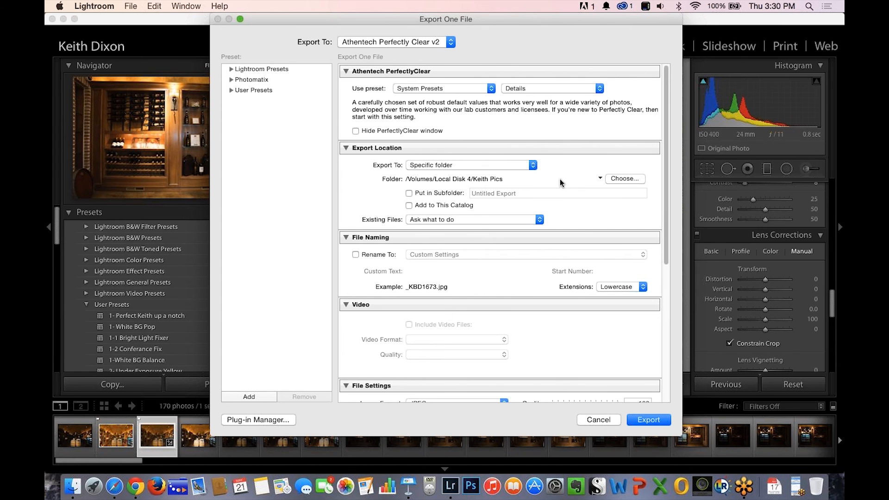
left_click(597, 419)
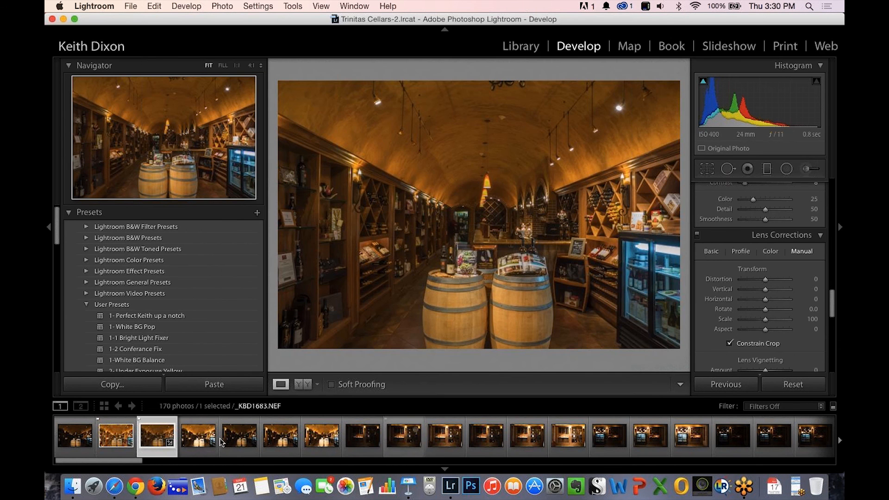
Open the options for editing a copy of _KBD1673.NEF with Lightroom adjustments in PerfectlyClearLR.
right_click(153, 435)
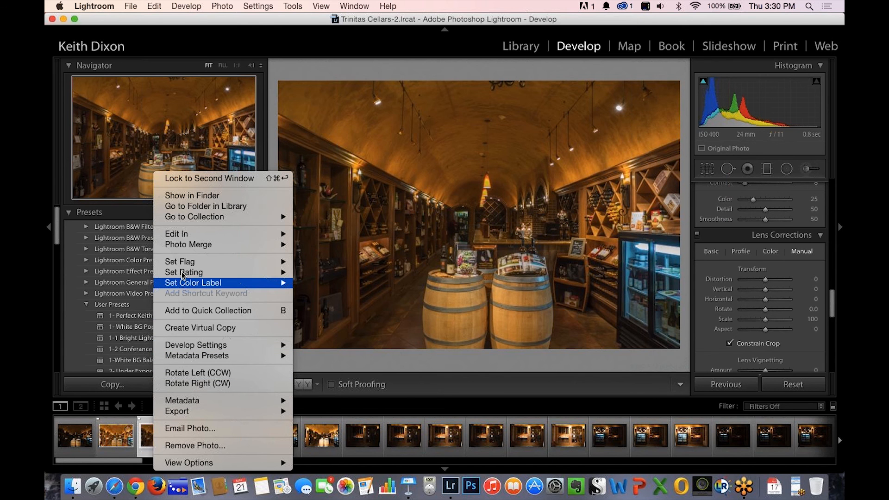
mouse_move(198, 233)
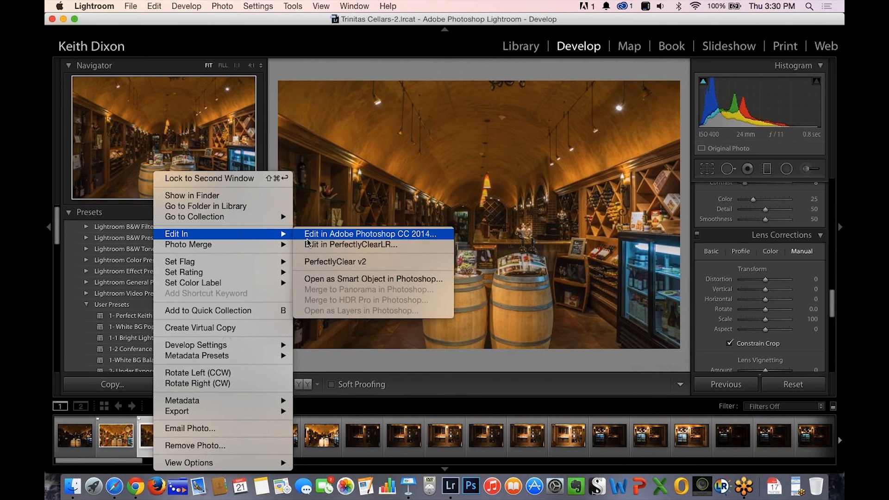
left_click(324, 261)
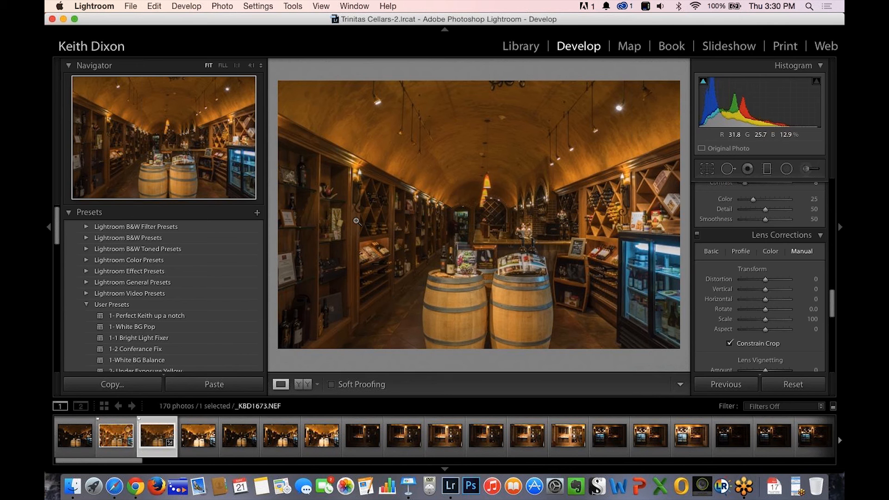
key("alt+super+e")
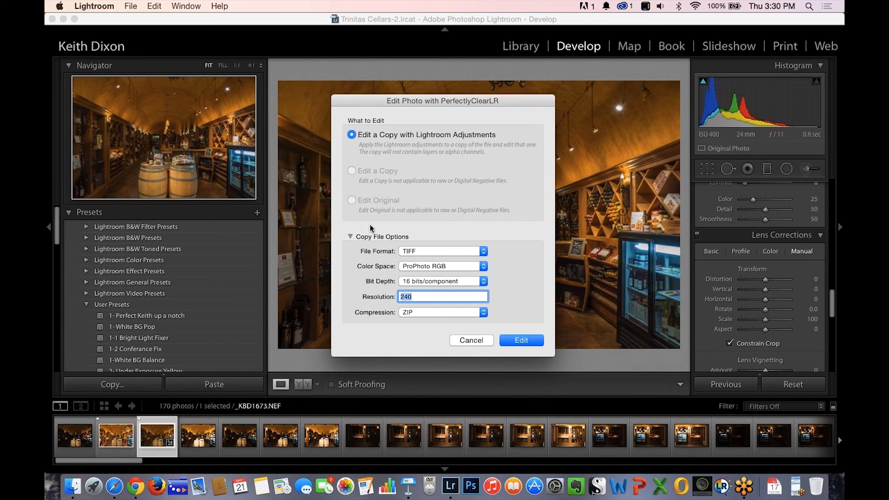
Review the copy's file format and resolution options and set its TIFF compression to LZW.
left_click(482, 251)
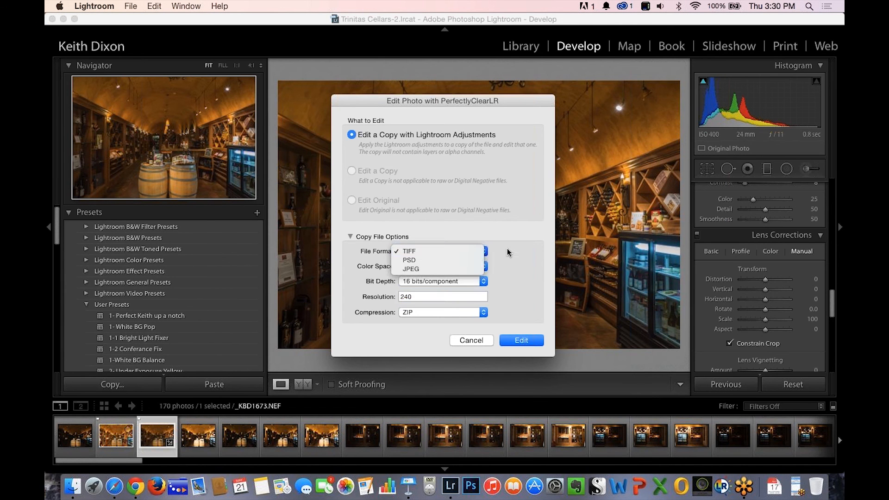
left_click(516, 253)
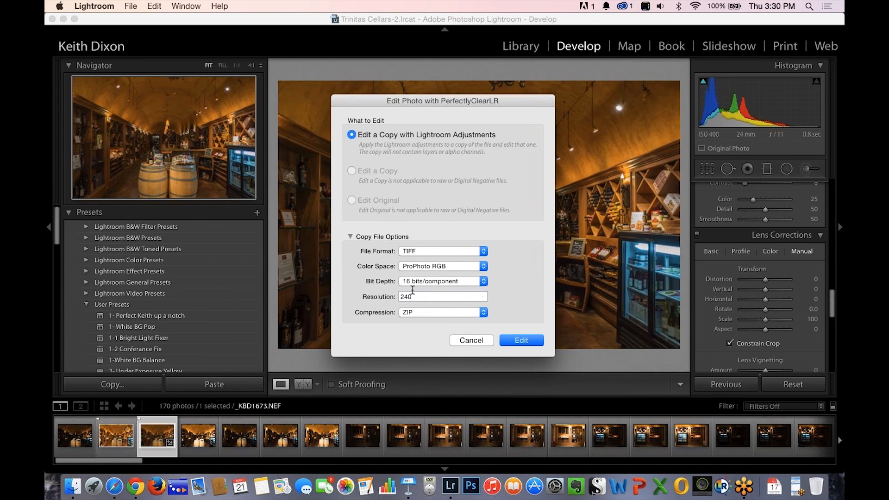
double_click(419, 296)
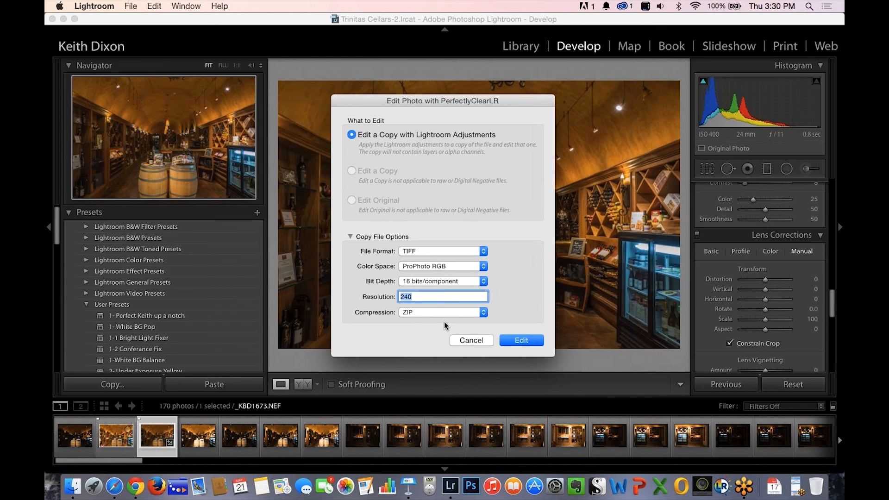
left_click(364, 186)
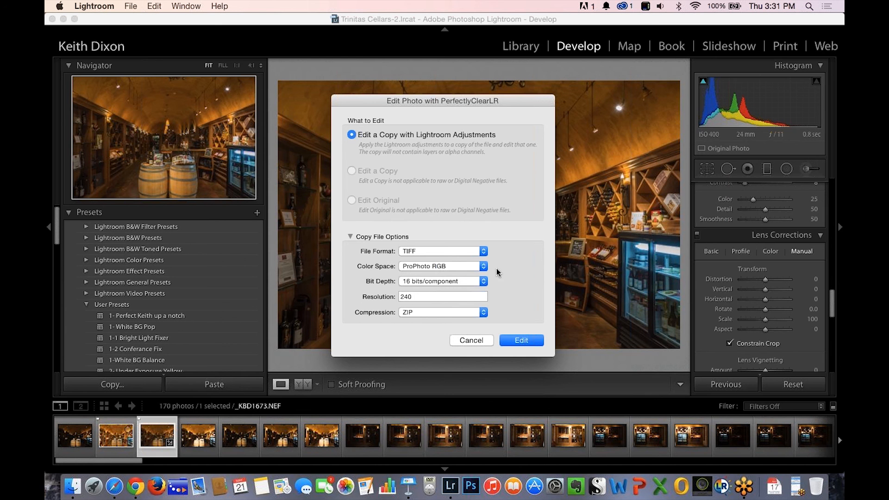
left_click(485, 317)
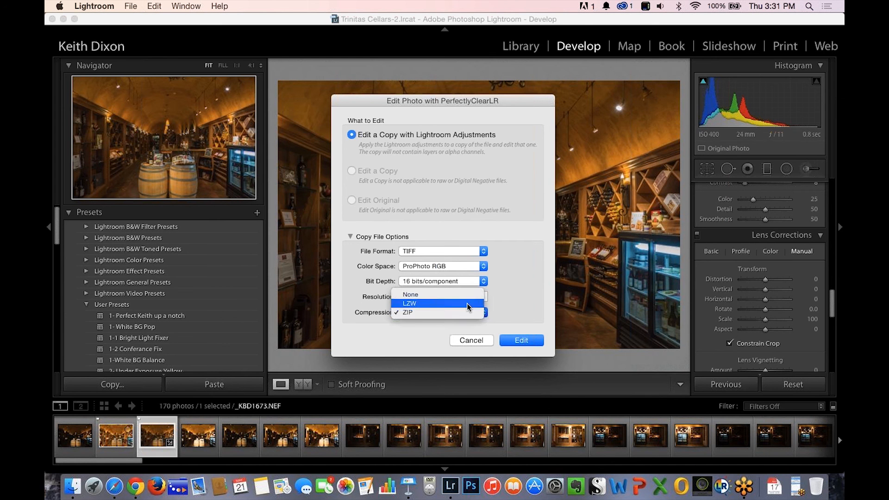
left_click(468, 304)
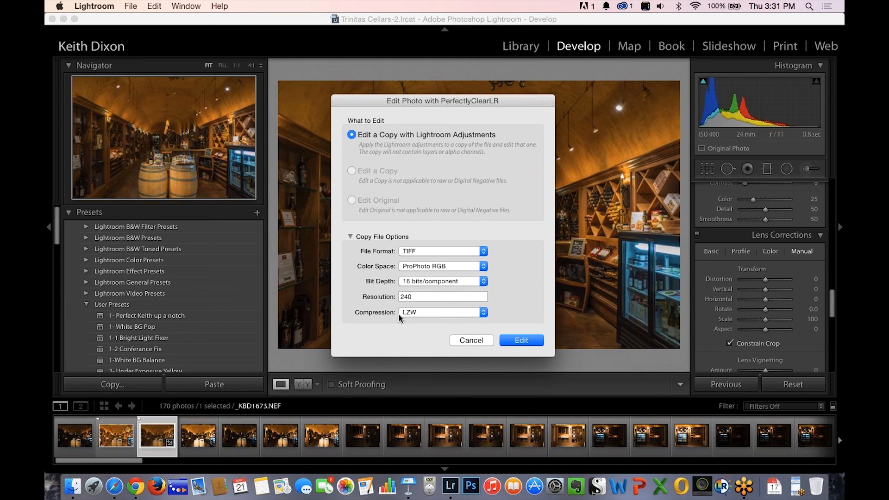
left_click(484, 313)
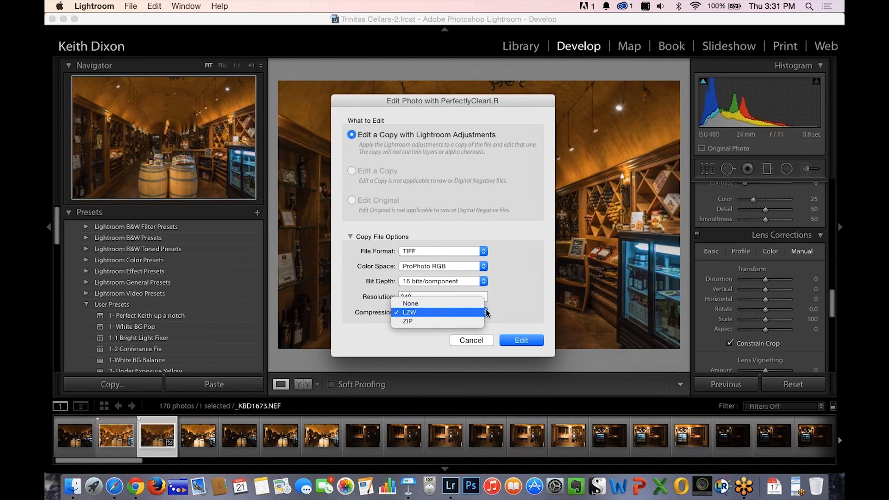
left_click(440, 312)
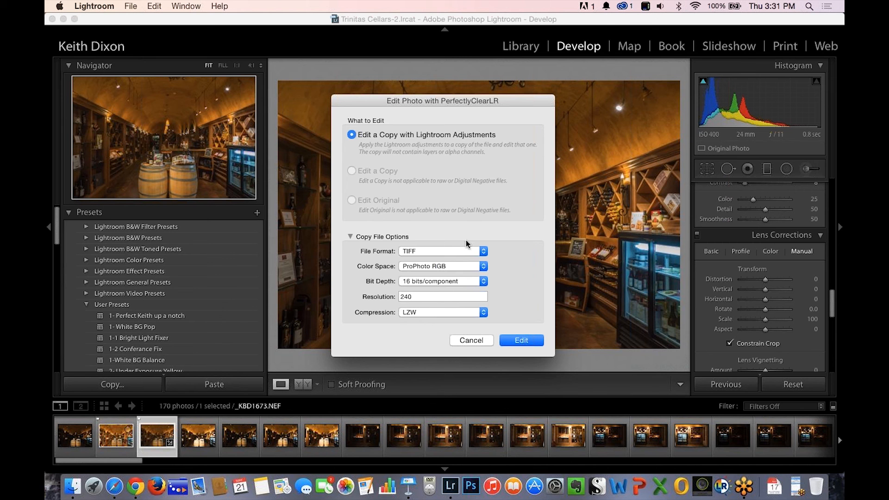
Set the copy's file format to JPEG and send it to PerfectlyClearLR for editing.
left_click(482, 252)
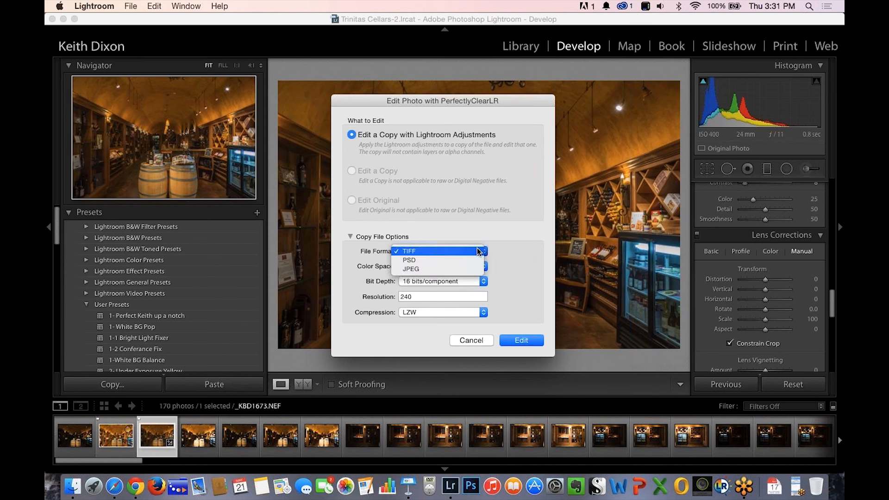
left_click(455, 269)
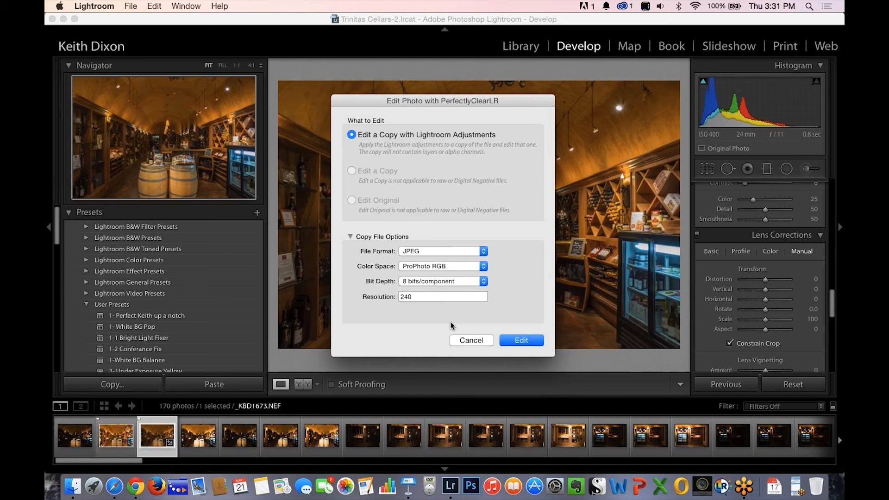
left_click(518, 339)
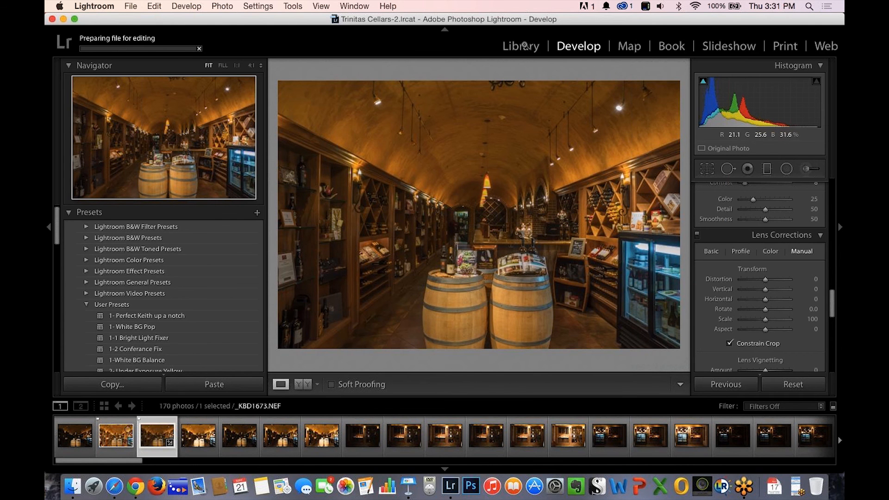
Show the photo in the Library module and examine its metadata, including dimensions, exposure, camera and lens.
left_click(524, 46)
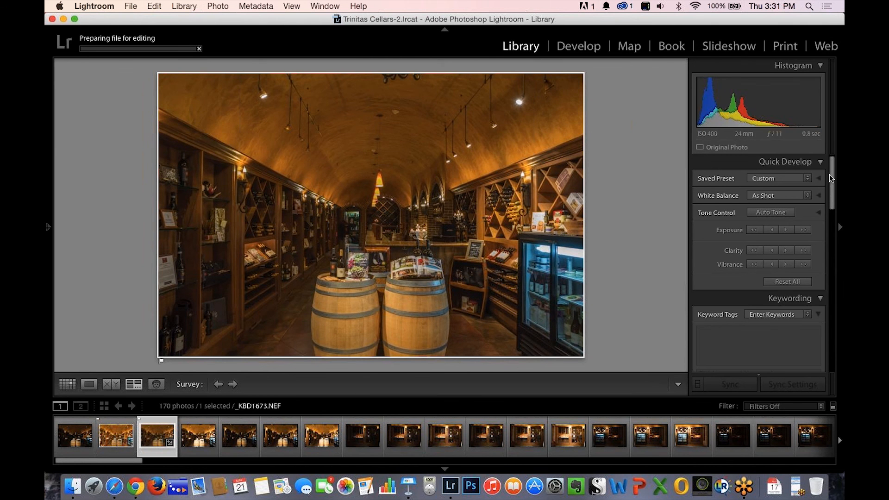
left_click_drag(832, 182, 839, 341)
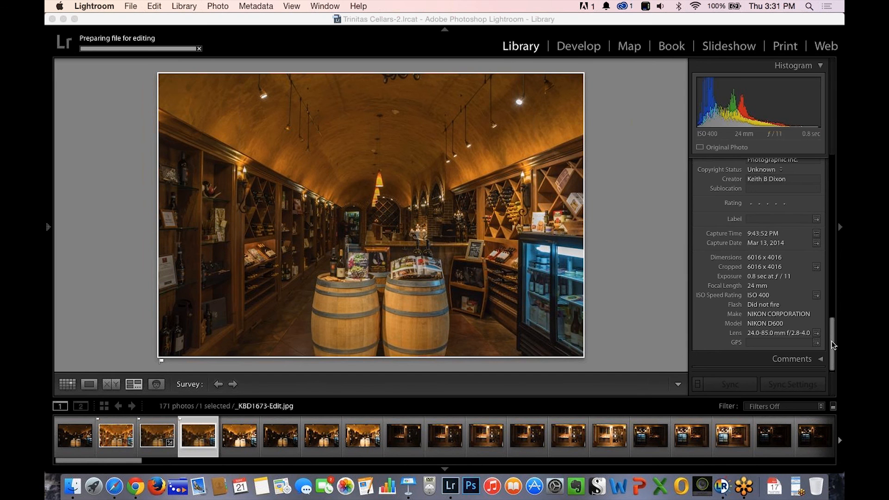
left_click_drag(832, 337, 834, 336)
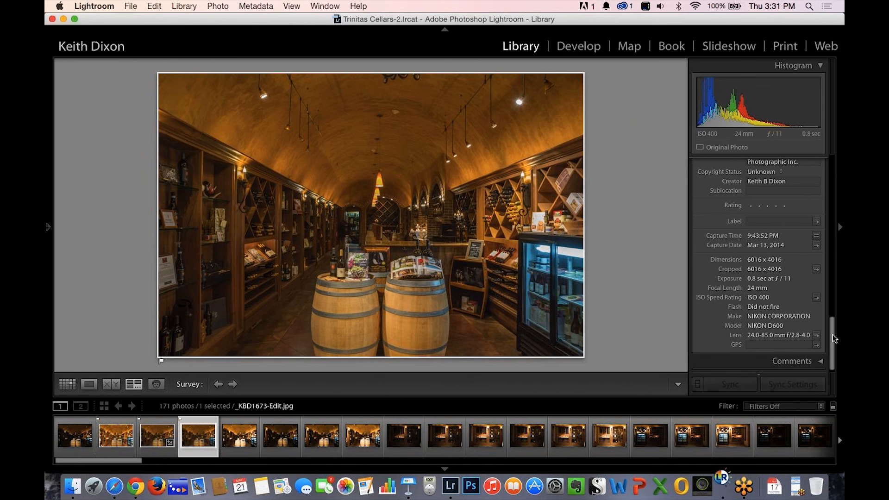
mouse_move(834, 340)
left_mouse_down()
mouse_move(827, 280)
mouse_move(833, 338)
left_mouse_up()
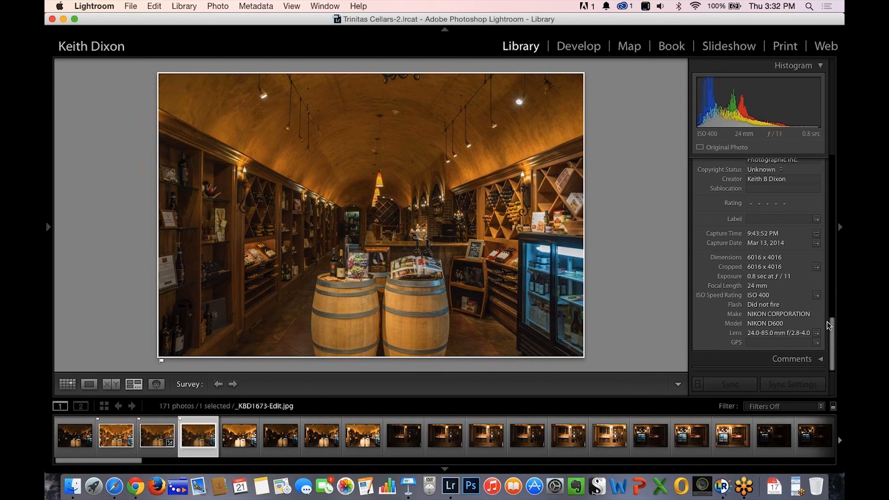
Switch to PerfectlyClearLR to work on the JPEG copy of the wine cellar photo.
left_click_drag(832, 334, 813, 247)
scroll(811, 236, "up", 5)
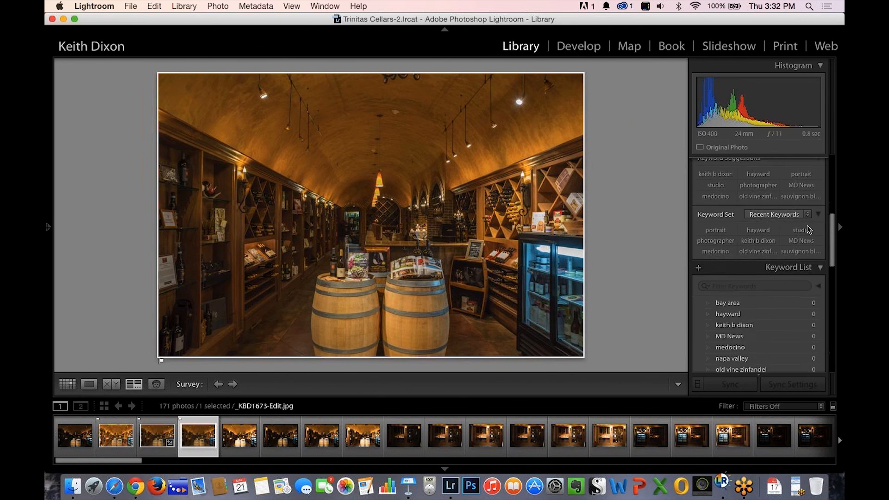
scroll(808, 223, "up", 4)
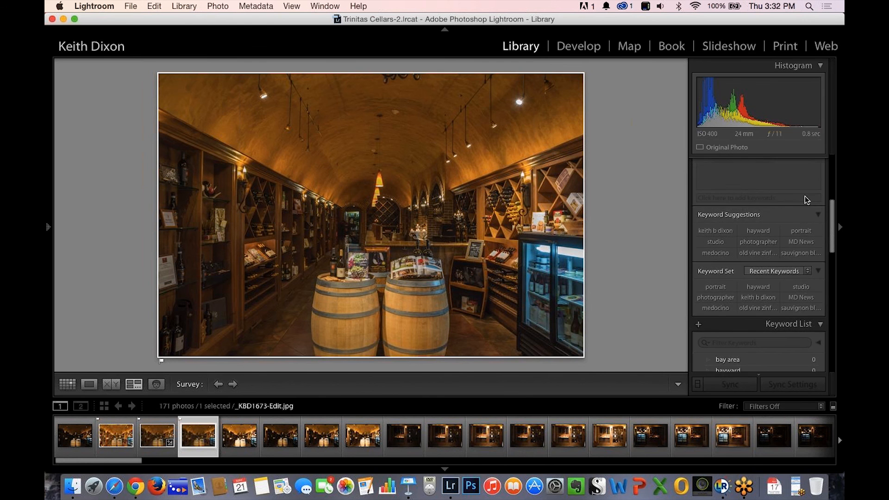
scroll(798, 167, "up", 2)
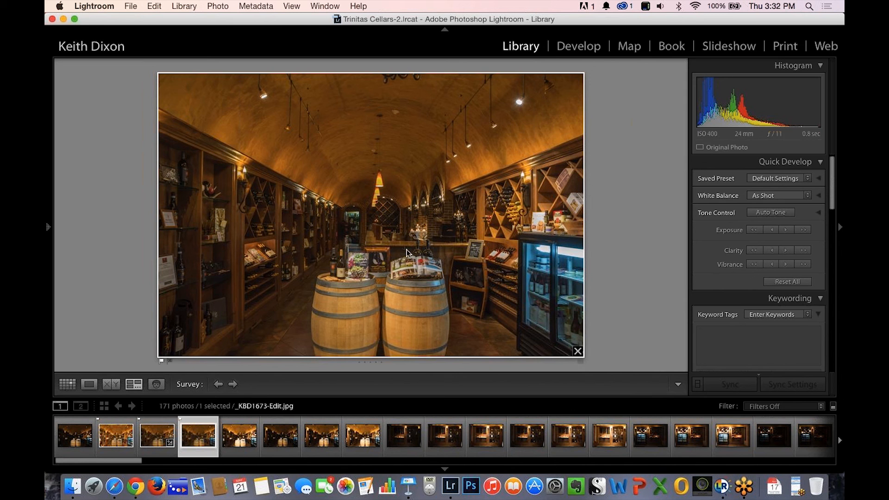
left_click(721, 486)
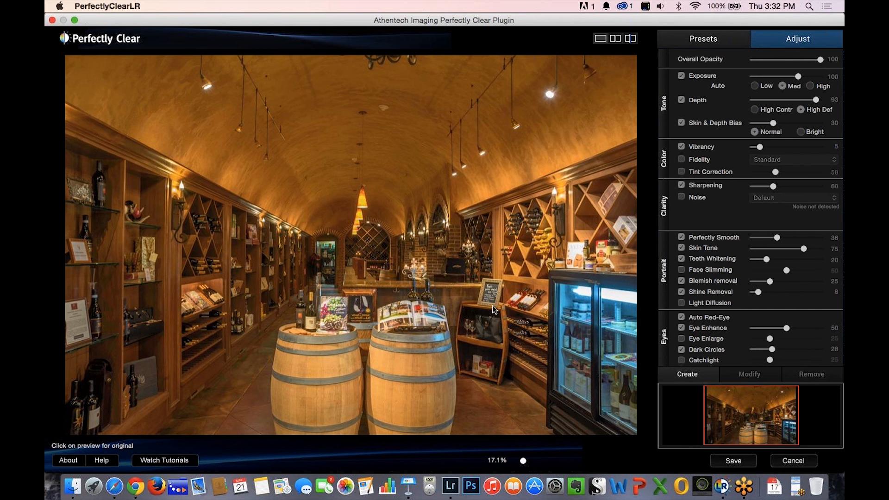
Apply the Fix Tint preset to the wine cellar photo and compare it with the original, finishing in the single-image view.
left_click(696, 40)
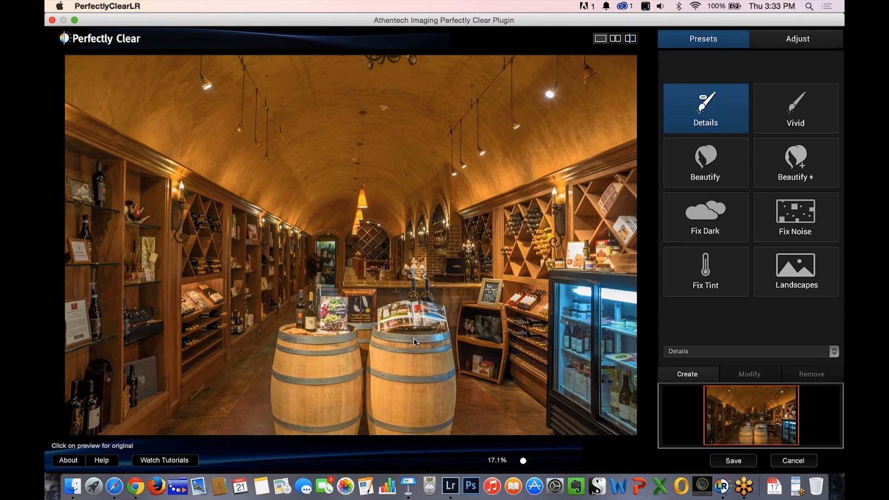
left_click(696, 268)
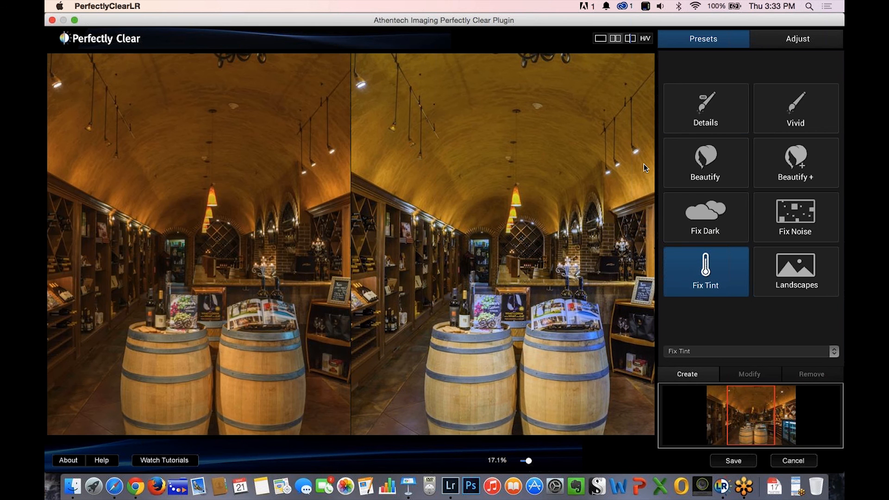
left_click(599, 40)
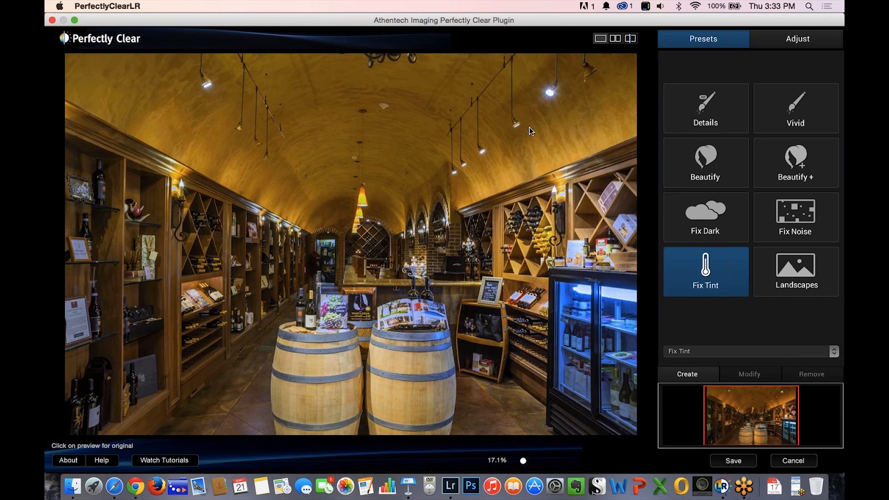
left_click(530, 128)
Enable noise correction in the photo's Clarity adjustments.
left_click(793, 41)
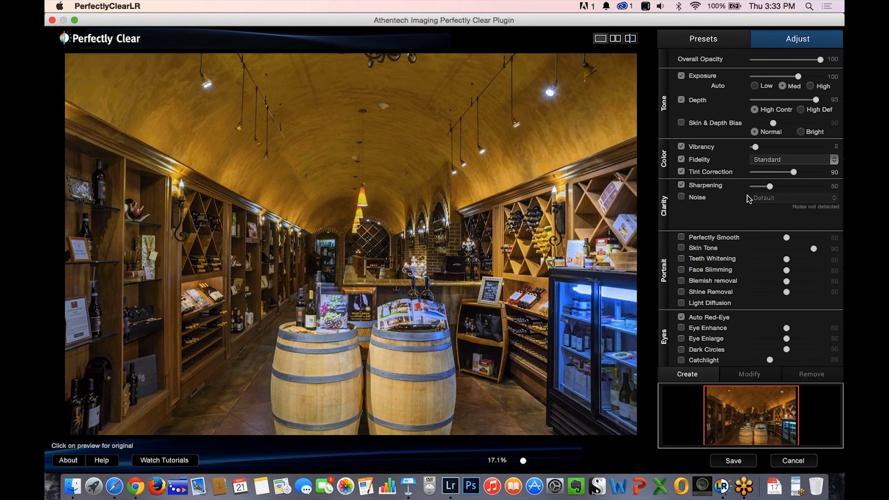
left_click(681, 198)
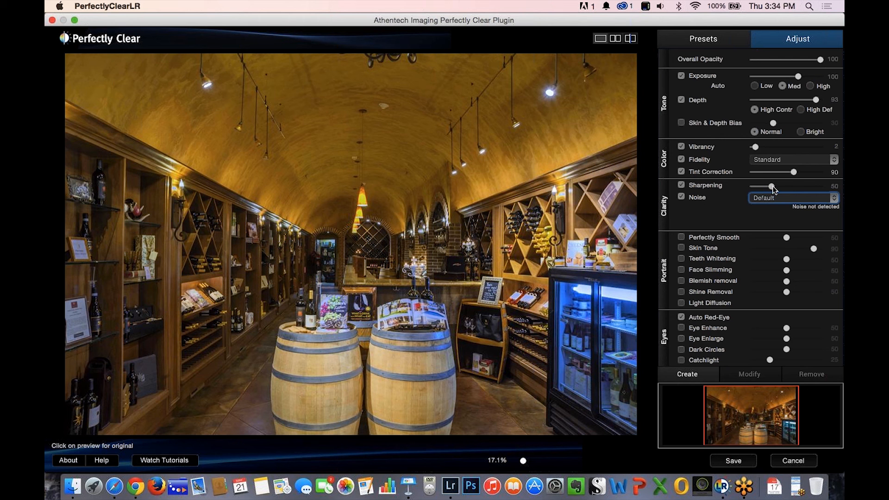
Try sharpening values of 200, 68 and 37 while inspecting the wine cellar details, and slightly adjust the vibrancy.
left_click_drag(770, 187, 839, 193)
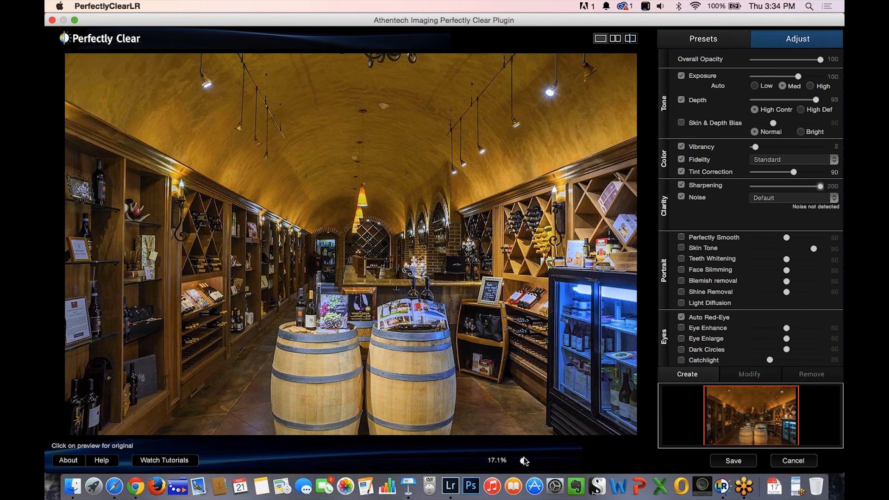
left_click_drag(524, 460, 551, 460)
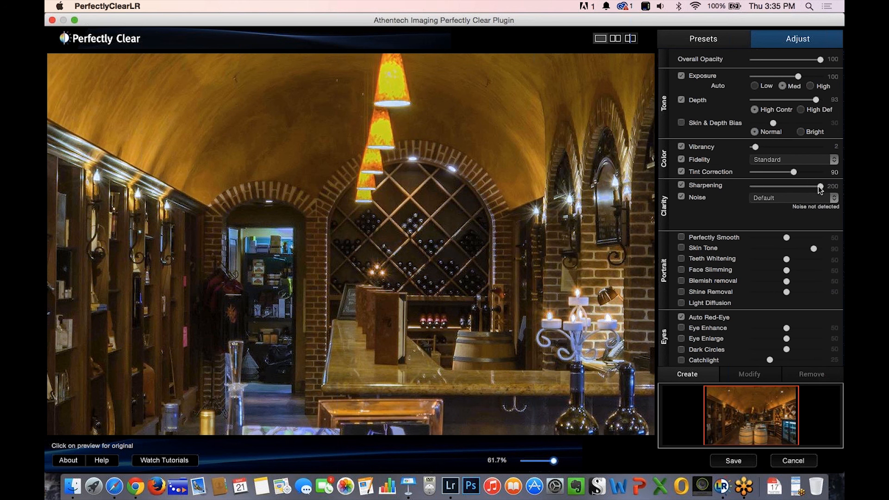
left_click_drag(803, 187, 774, 190)
left_click_drag(558, 460, 561, 460)
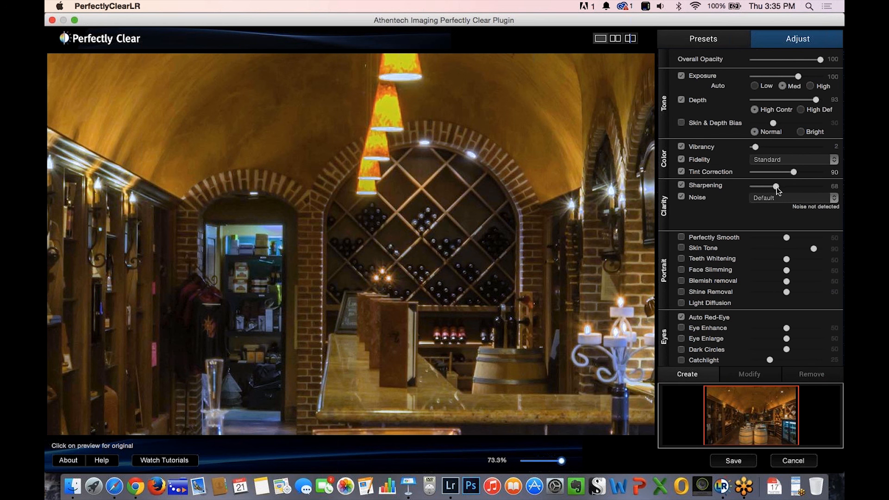
left_click_drag(777, 187, 765, 189)
left_click_drag(558, 461, 533, 469)
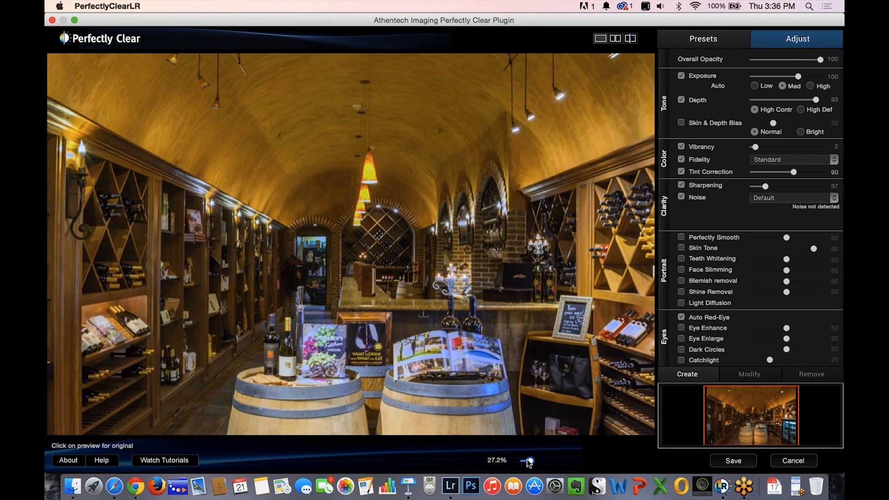
left_click_drag(529, 461, 532, 458)
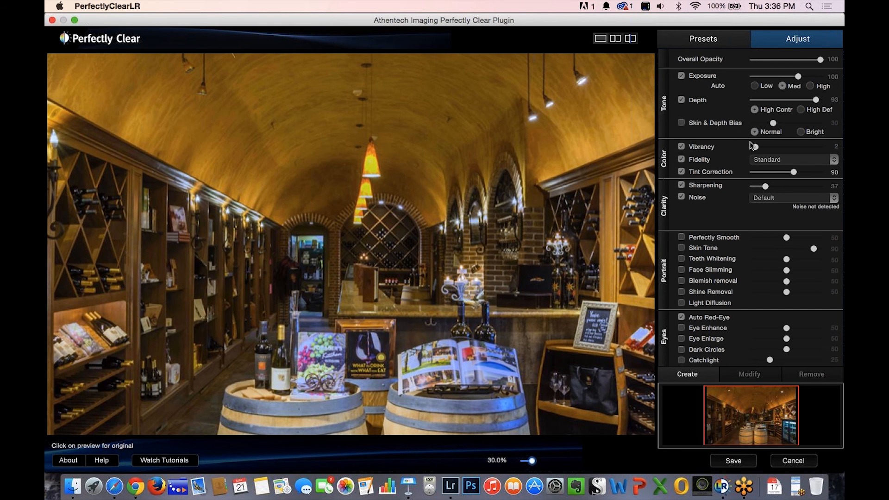
left_click_drag(757, 148, 766, 147)
Try the Details, Vivid and Landscapes presets on the wine cellar photo.
left_click(700, 40)
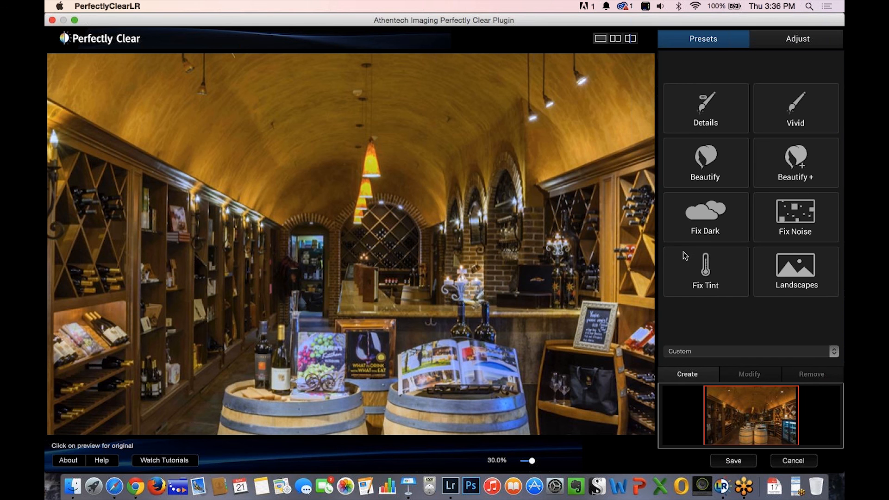
left_click(700, 114)
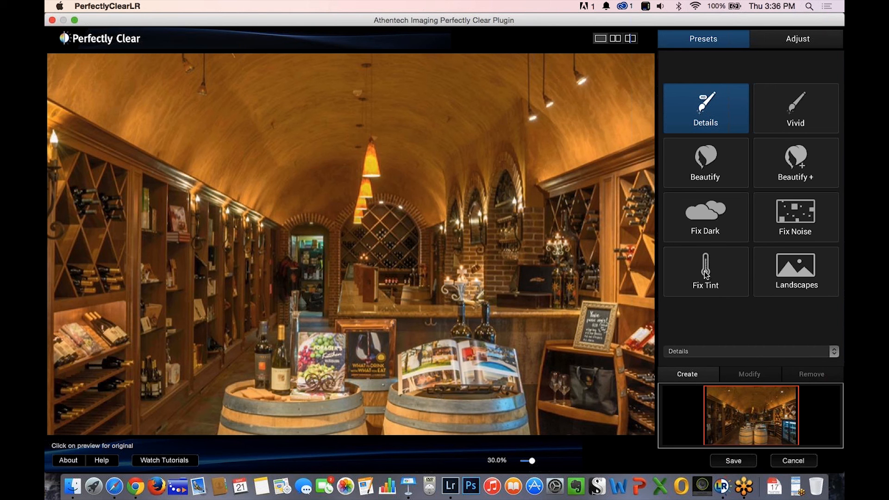
left_click(778, 114)
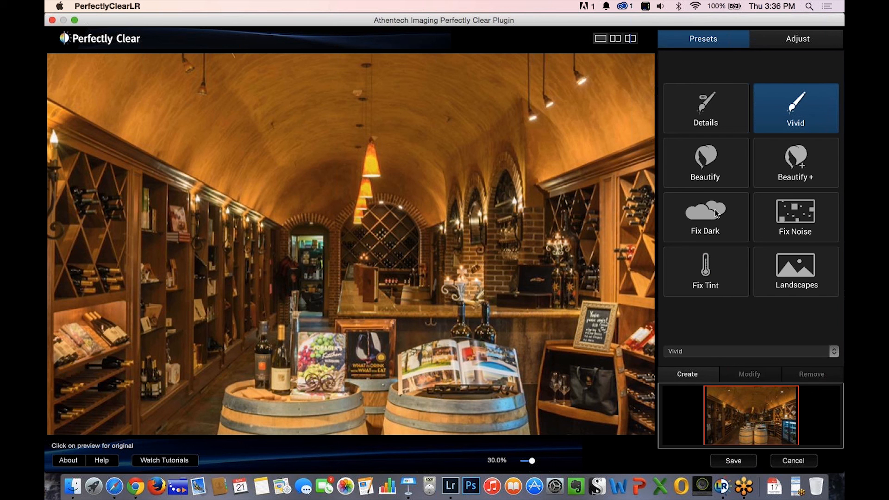
left_click(776, 271)
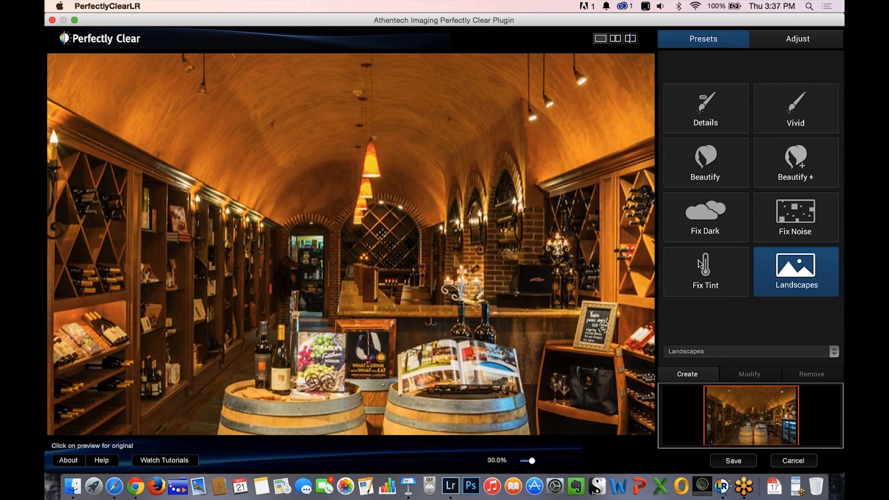
Apply the Fix Tint preset to the wine cellar photo and save the result back to Lightroom.
left_click(681, 282)
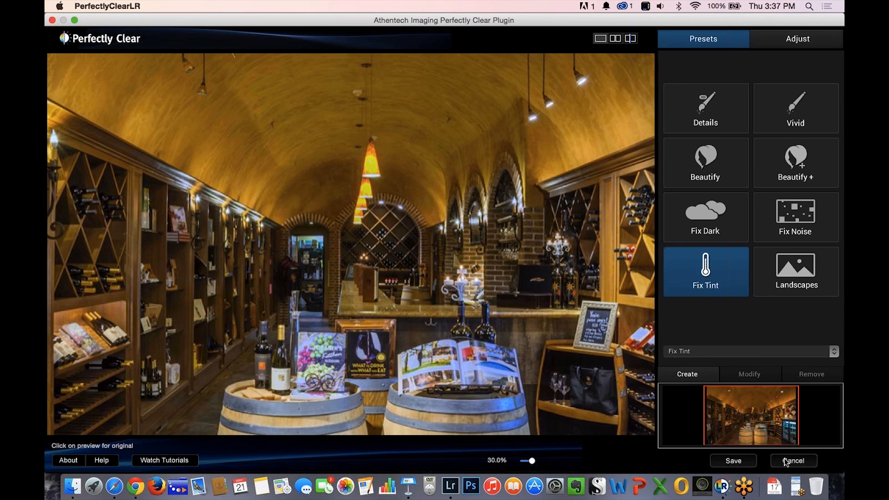
left_click(727, 460)
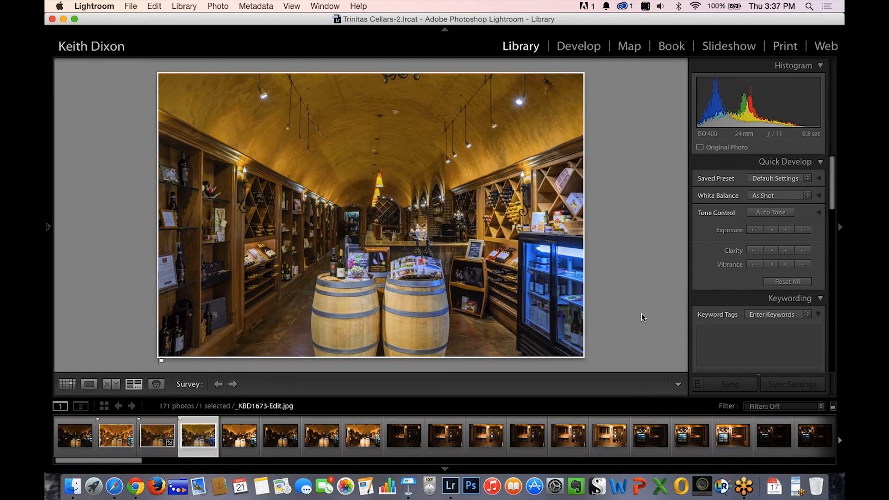
Remove the flag from _KBD1673.NEF and filter the filmstrip to show only flagged photos.
left_click(149, 443)
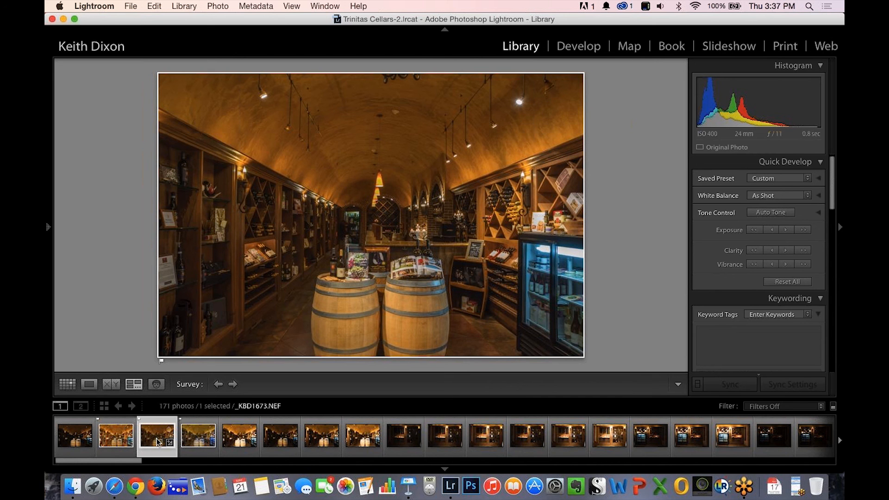
key("u")
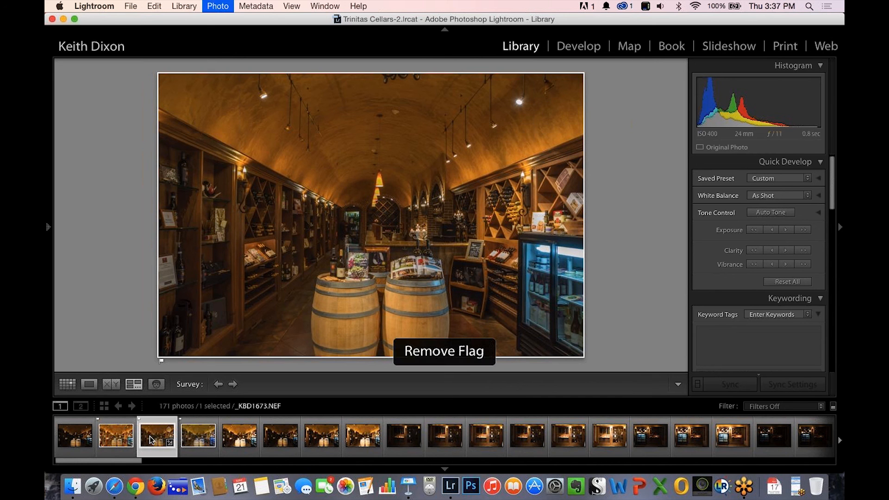
left_click(117, 438)
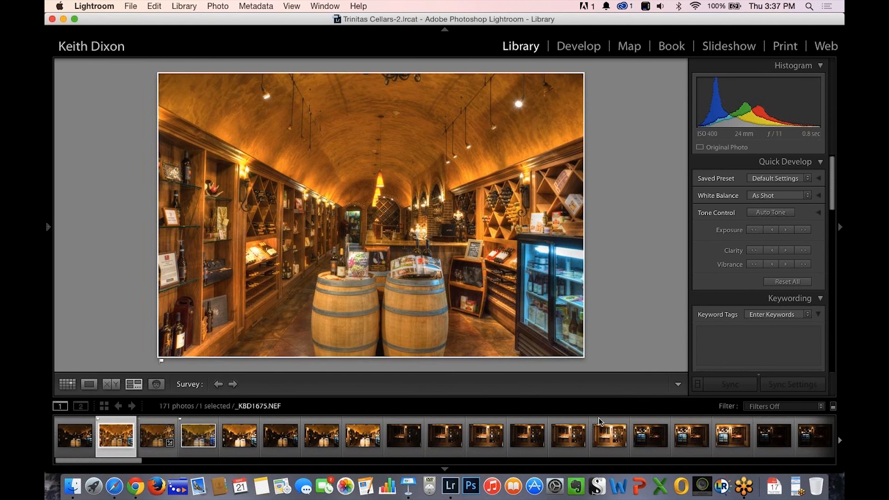
left_click(823, 406)
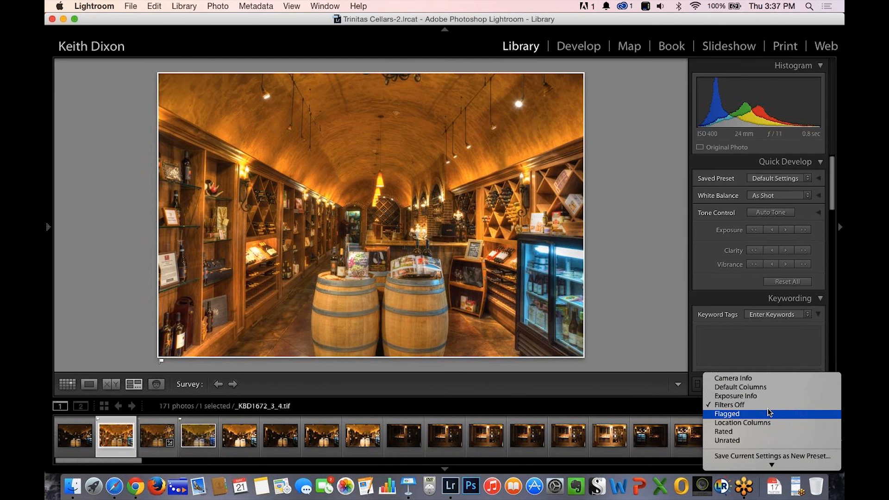
left_click(749, 414)
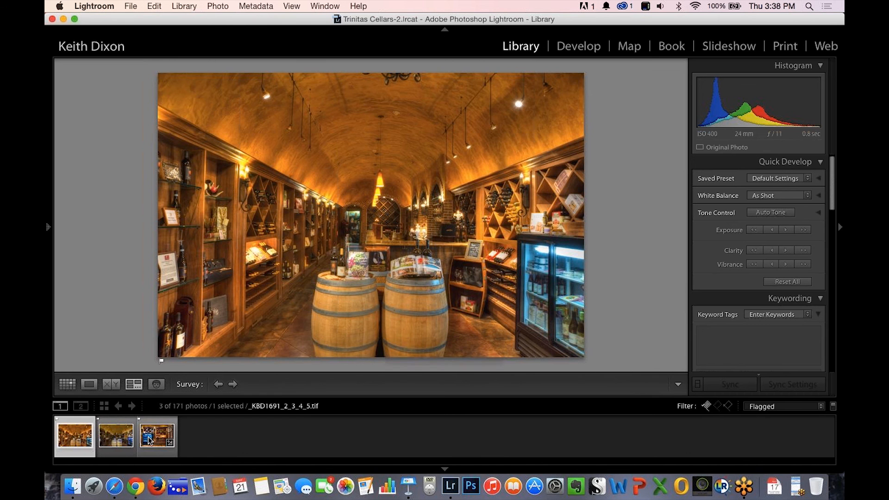
Compare _KBD1673-Edit.jpg side by side with the merged _KBD1672_3_4.tif, and remove the flag from the TIFF.
left_click(111, 440)
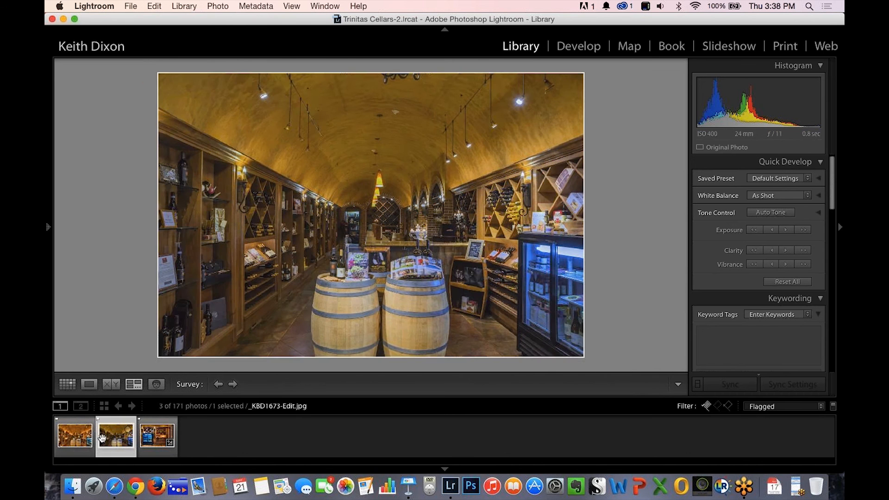
left_click(68, 440, "super")
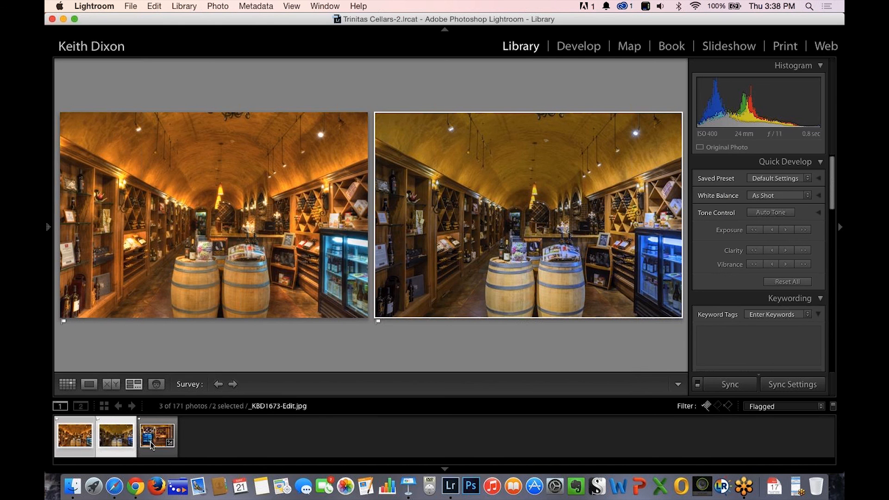
left_click(76, 436)
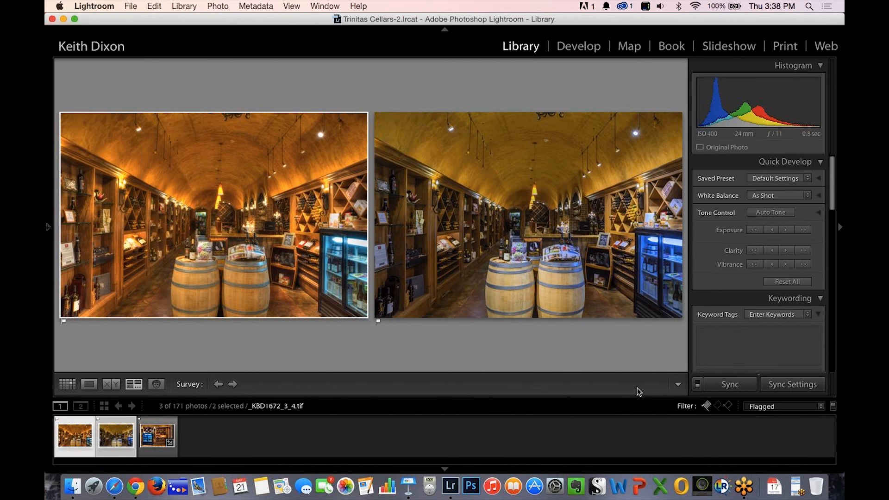
key("u")
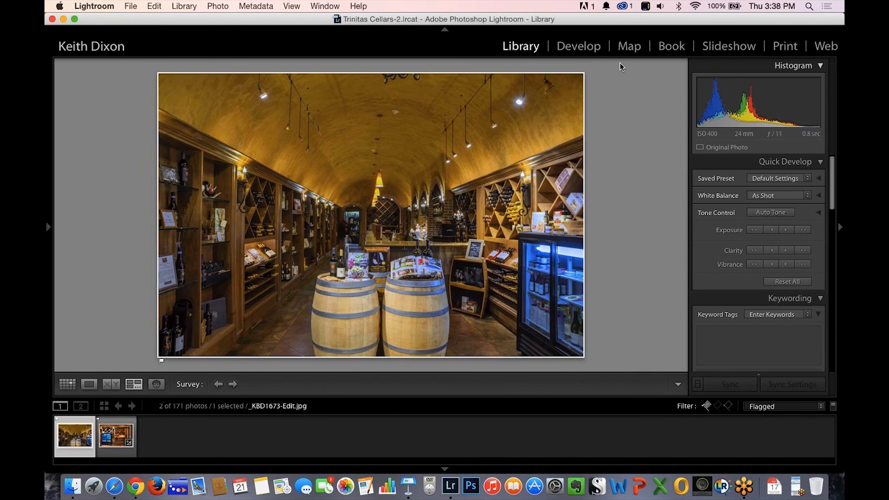
Start cropping _KBD1673-Edit.jpg in the Develop module with a 5 x 7 aspect ratio.
left_click(573, 49)
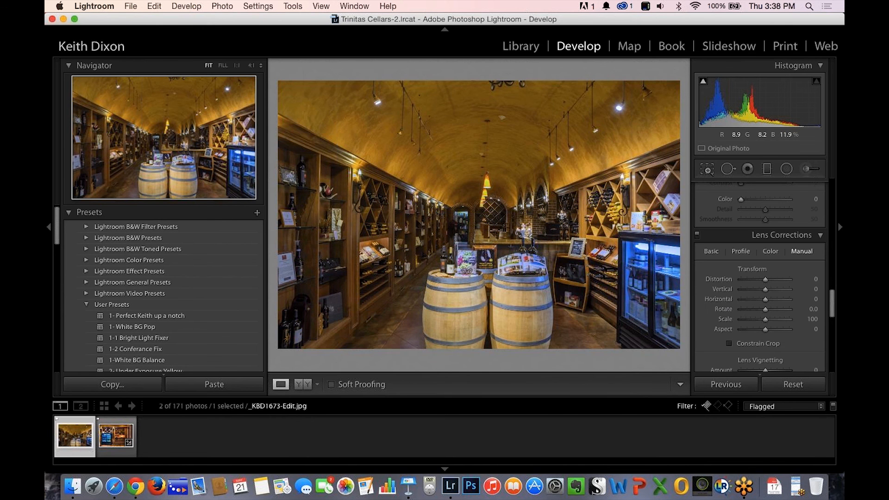
left_click(708, 174)
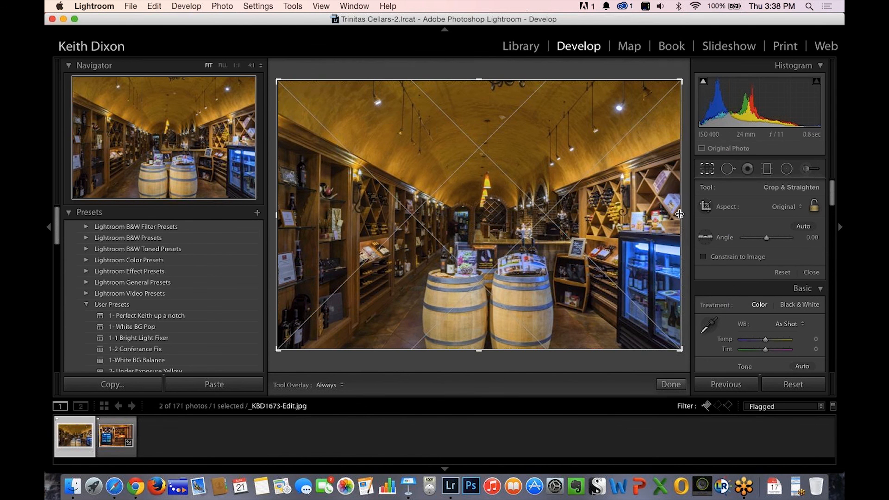
mouse_move(680, 214)
left_mouse_down()
mouse_move(671, 214)
mouse_move(693, 214)
left_mouse_up()
left_click(802, 210)
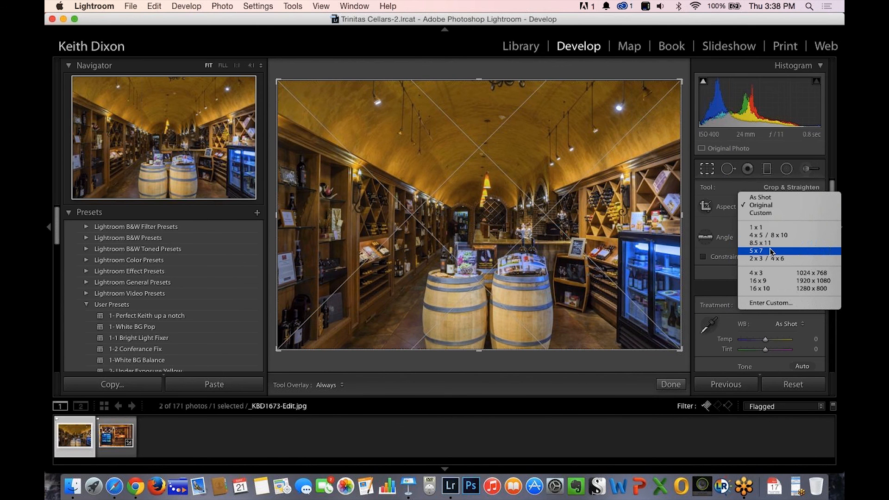
left_click(771, 251)
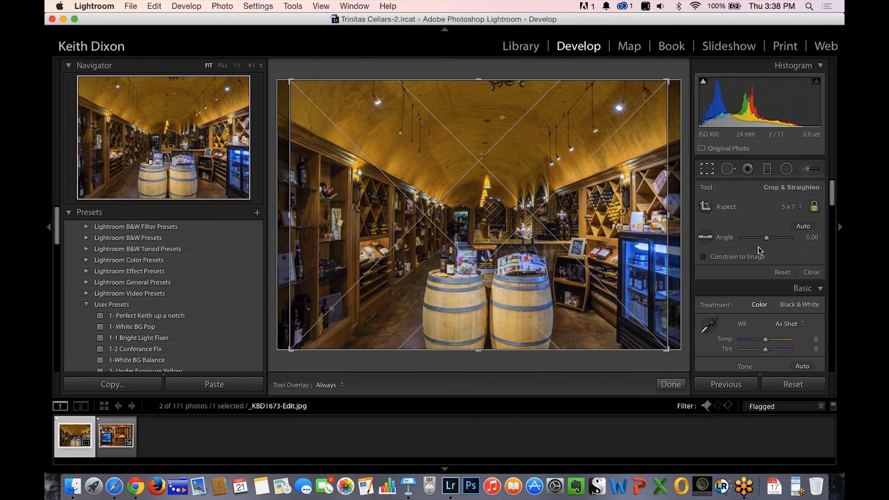
Set a custom crop aspect ratio of 16 x 20 for the wine cellar photo.
left_click(801, 209)
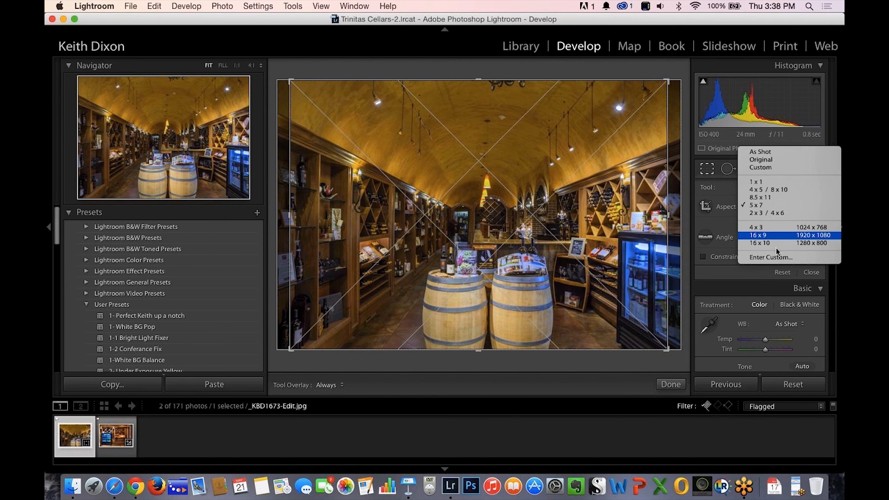
left_click(766, 253)
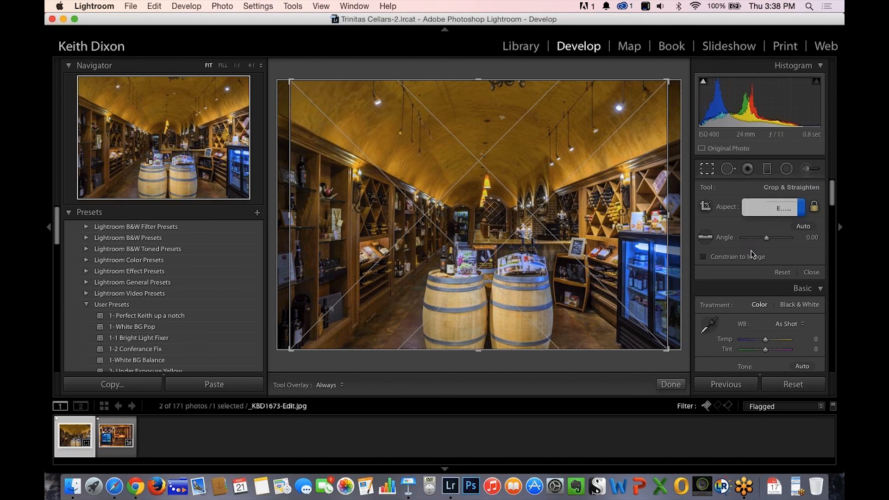
type("16")
key("Tab")
type("20")
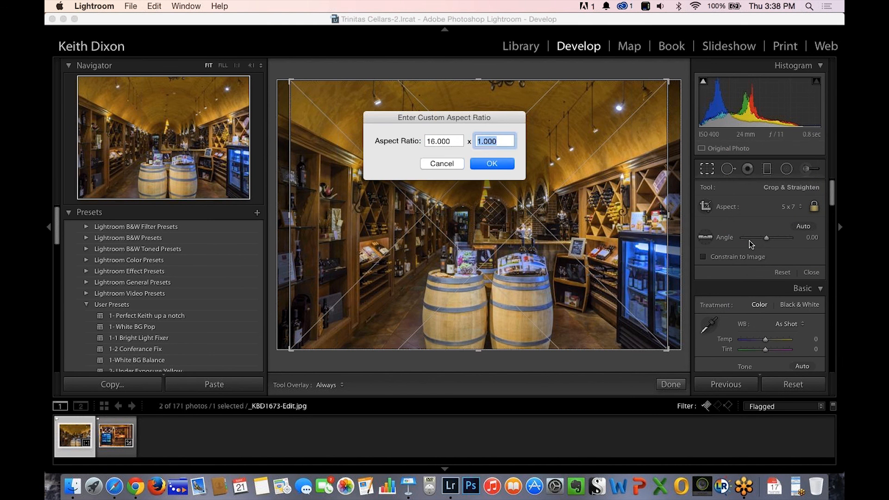
key("Return")
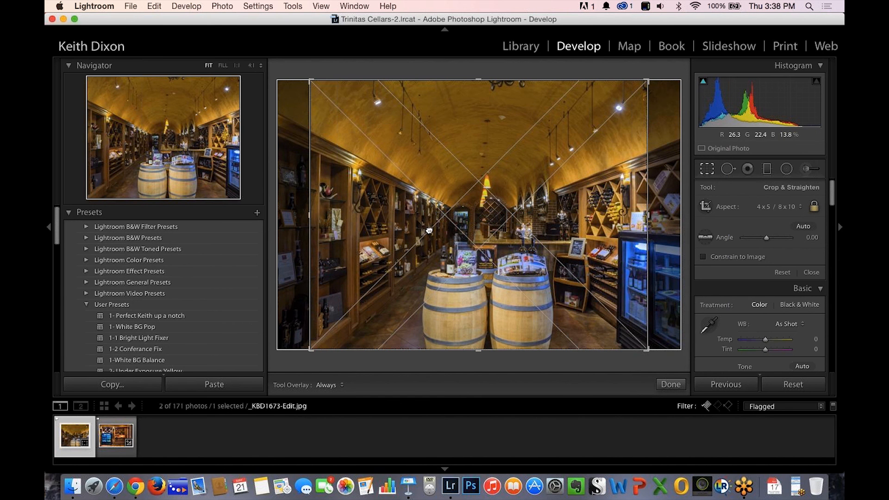
Shift the photo within the crop frame to keep the left wall shelves and trim the refrigerator side, and apply the crop.
left_click_drag(429, 231, 430, 228)
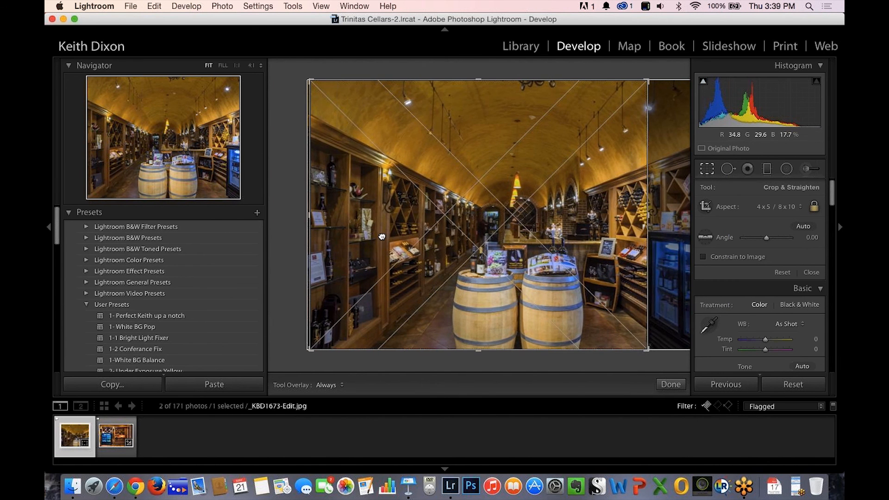
left_click_drag(385, 236, 392, 231)
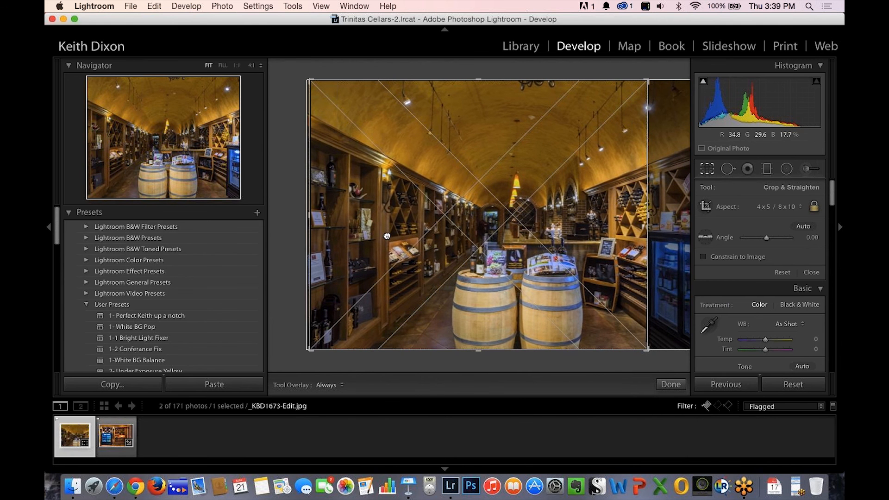
key("Return")
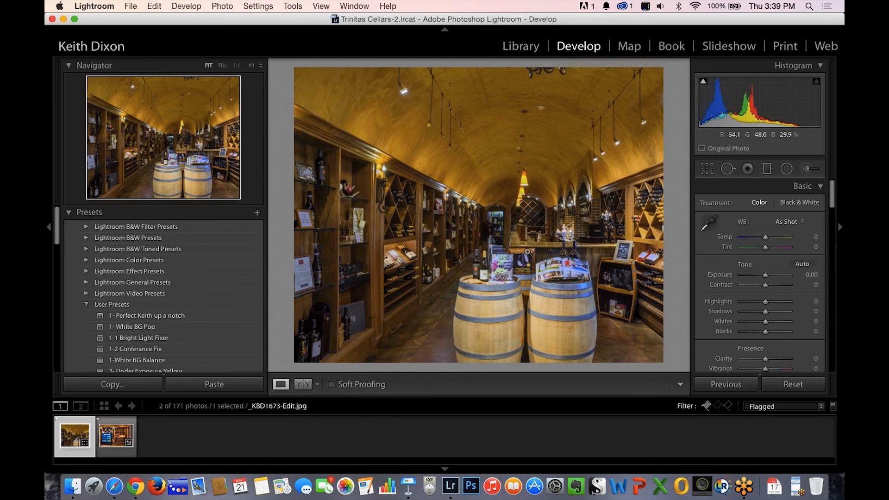
left_click(704, 170)
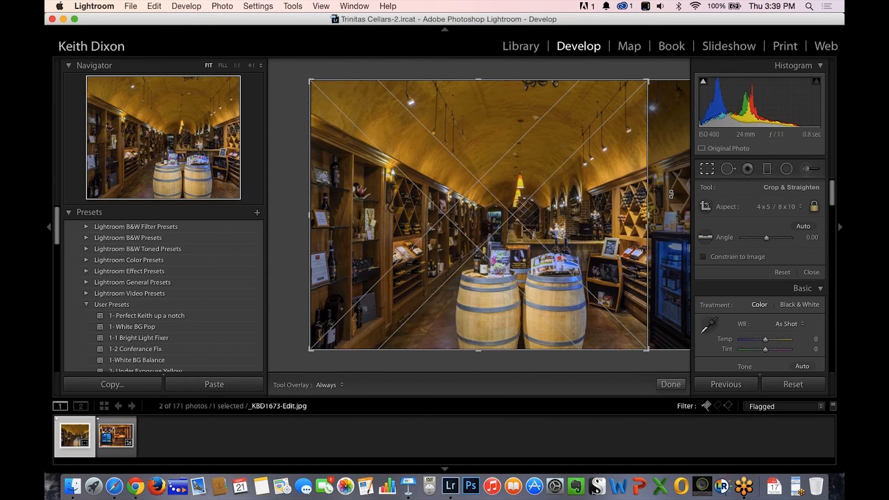
left_click(799, 207)
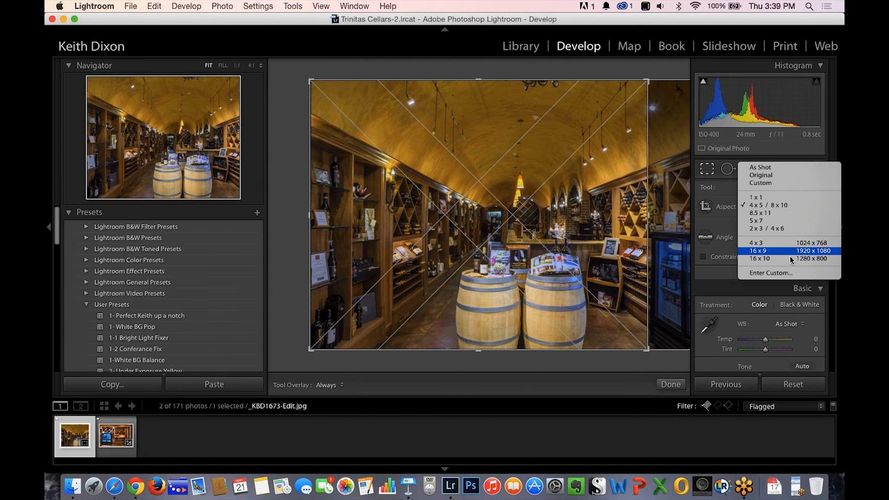
left_click(788, 272)
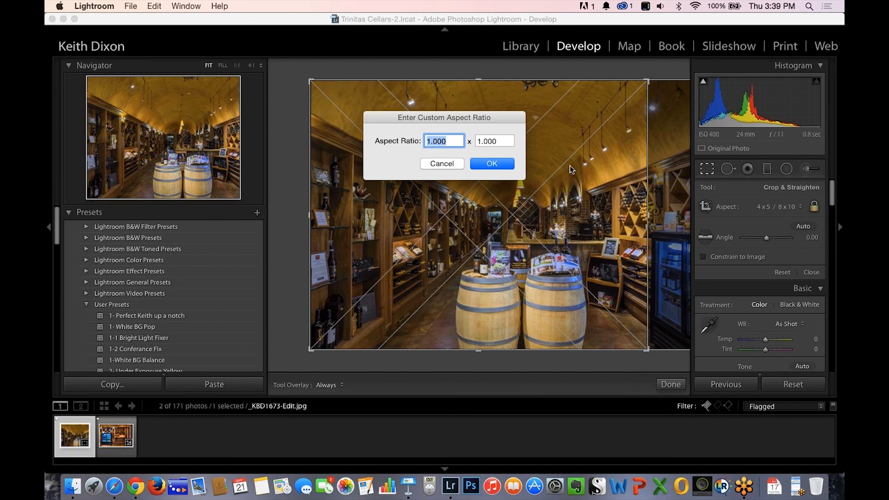
left_click(446, 165)
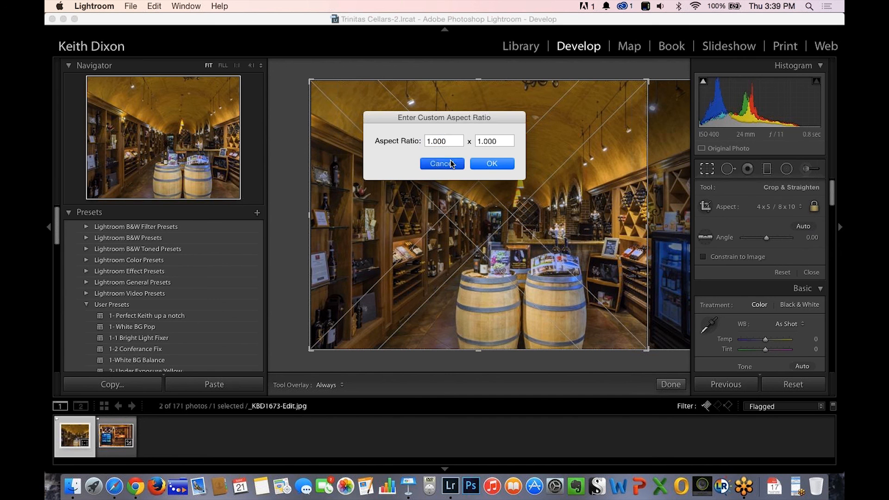
Set the crop aspect ratio to 5 x 7 and shift the wine cellar photo up and to the left within the frame.
left_click(803, 208)
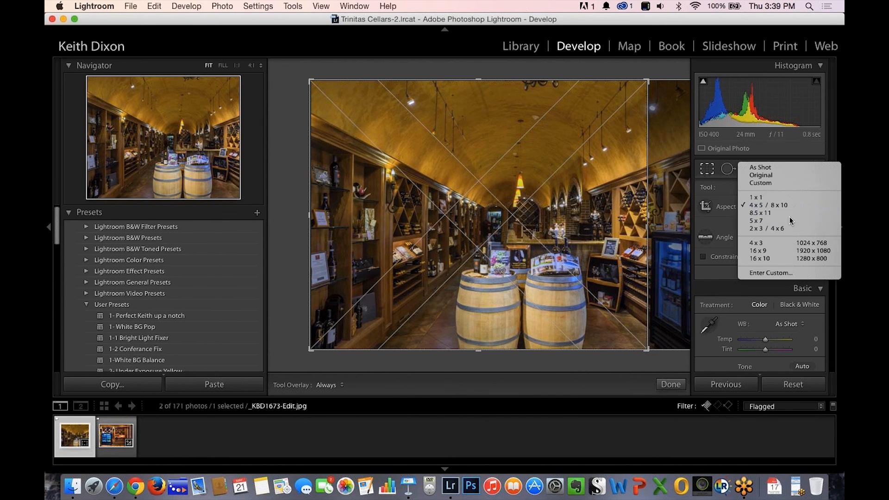
left_click(788, 218)
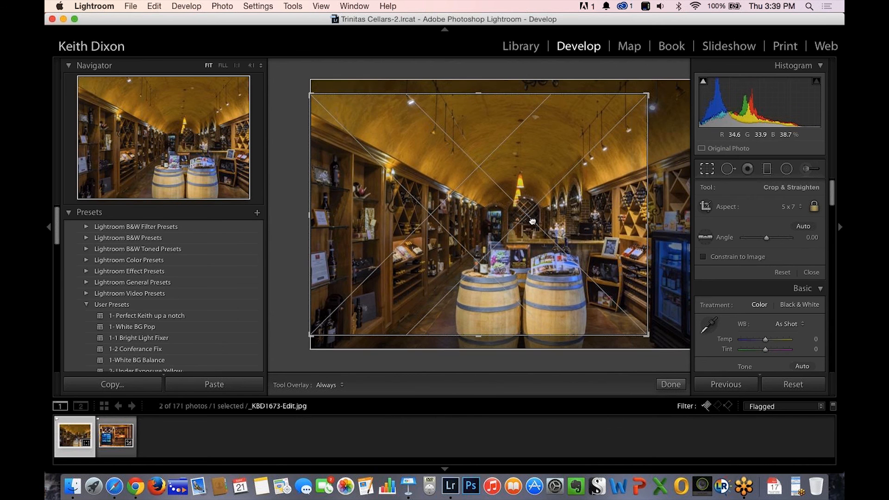
left_click_drag(540, 230, 517, 205)
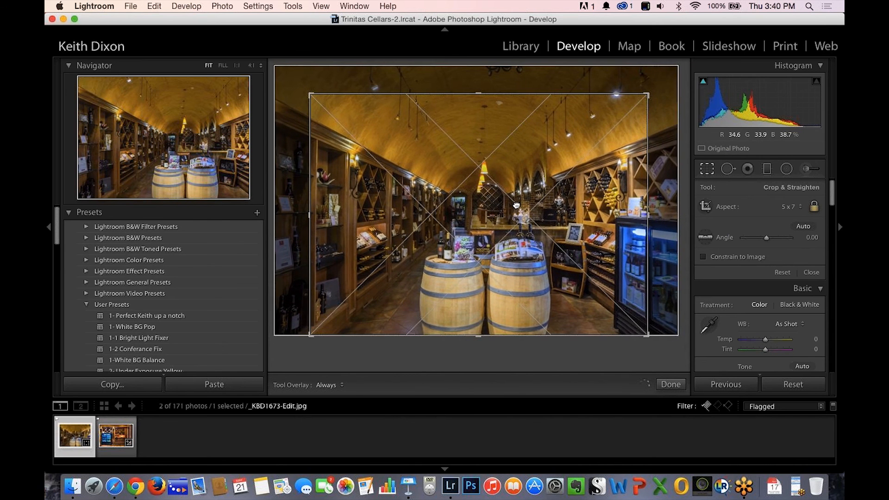
Try the 5 x 7 crop in portrait orientation, return it to landscape, and enlarge the frame from two opposite corners.
key("x")
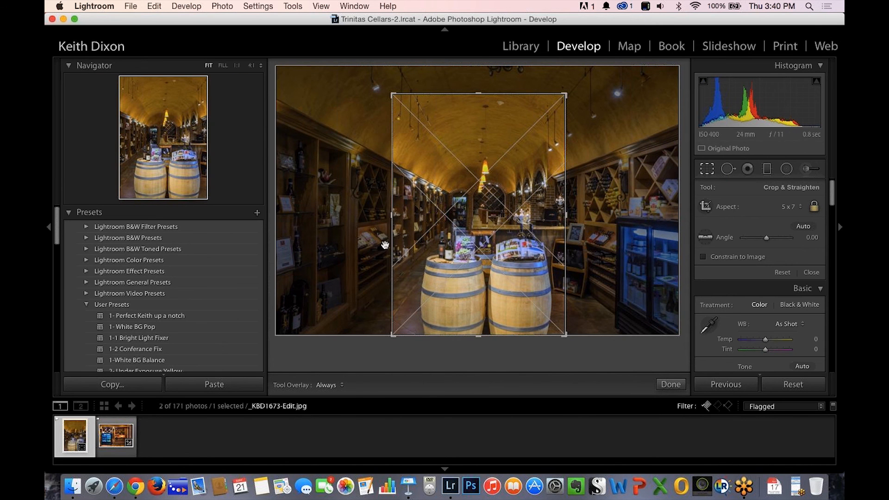
left_click_drag(462, 251, 447, 226)
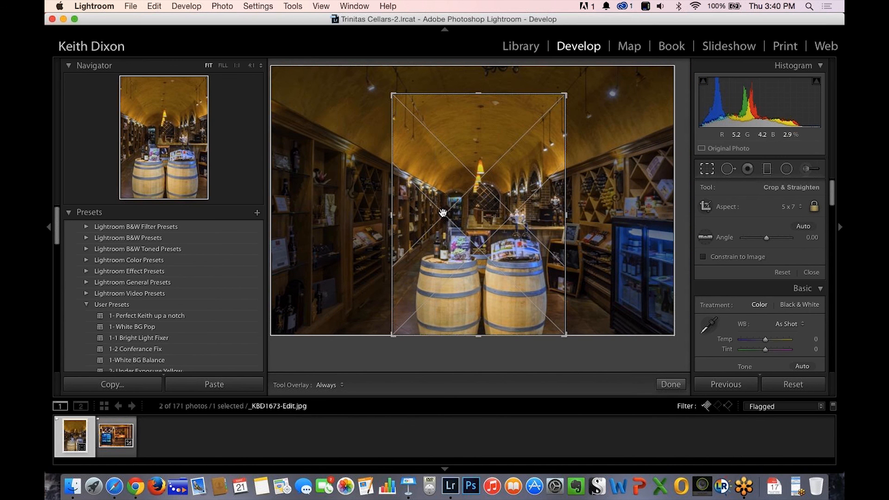
key("x")
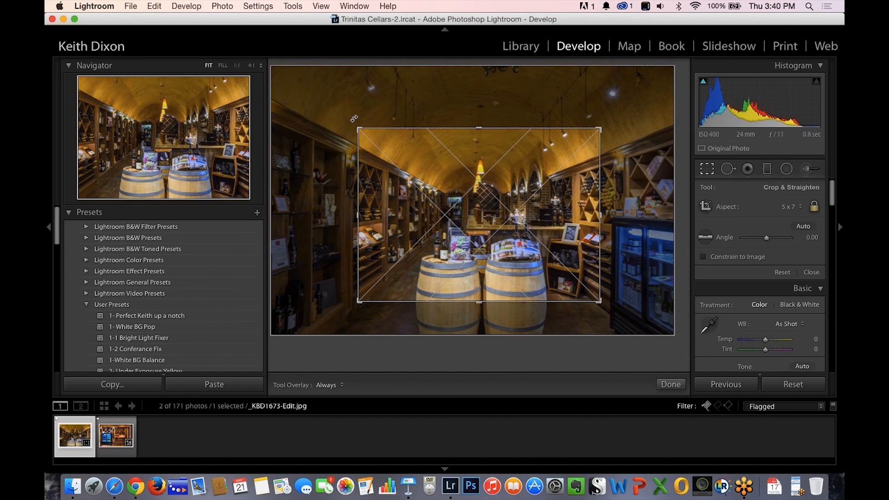
left_click_drag(358, 128, 284, 91)
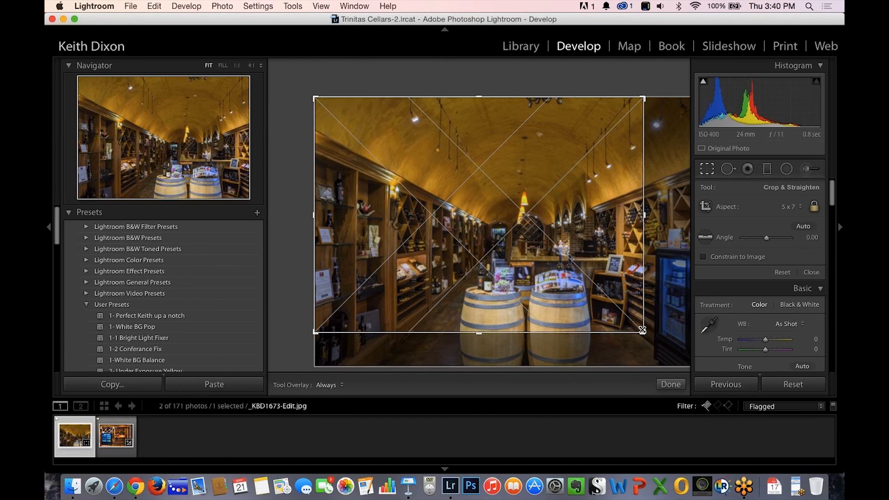
left_click_drag(642, 330, 684, 357)
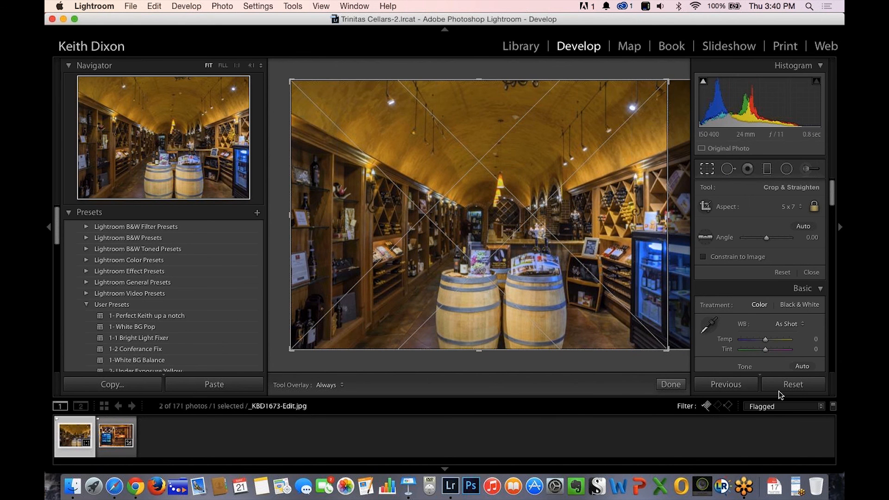
Reset the photo's crop and choose the 8.5 x 11 crop aspect ratio.
left_click(793, 385)
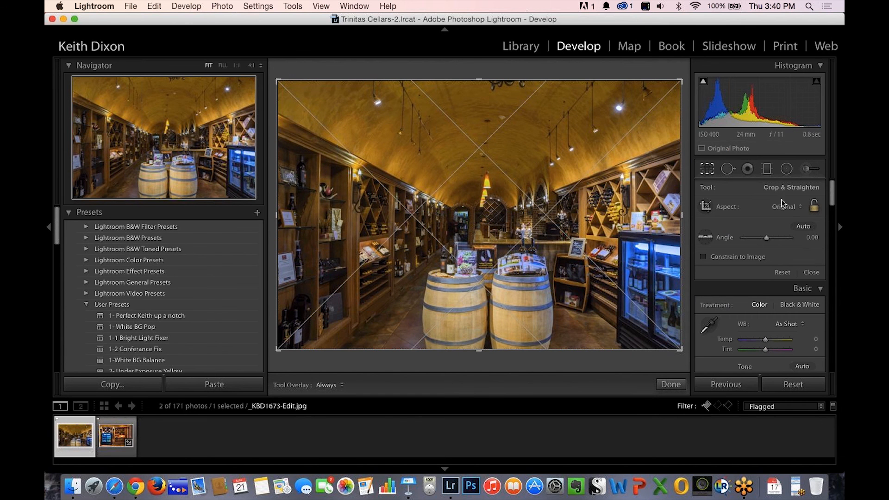
left_click(800, 212)
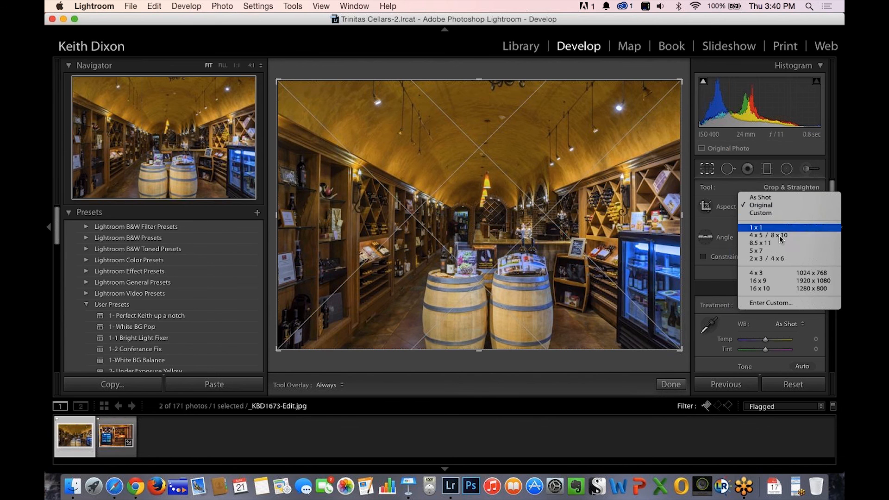
left_click(742, 245)
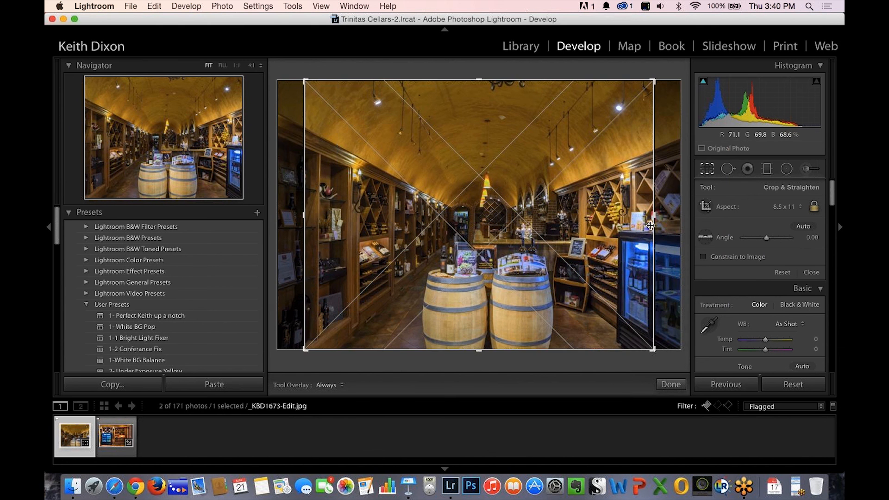
Tighten the 8.5 x 11 crop, shift the photo within it to exclude the refrigerator, and apply the crop.
left_click_drag(651, 225, 636, 226)
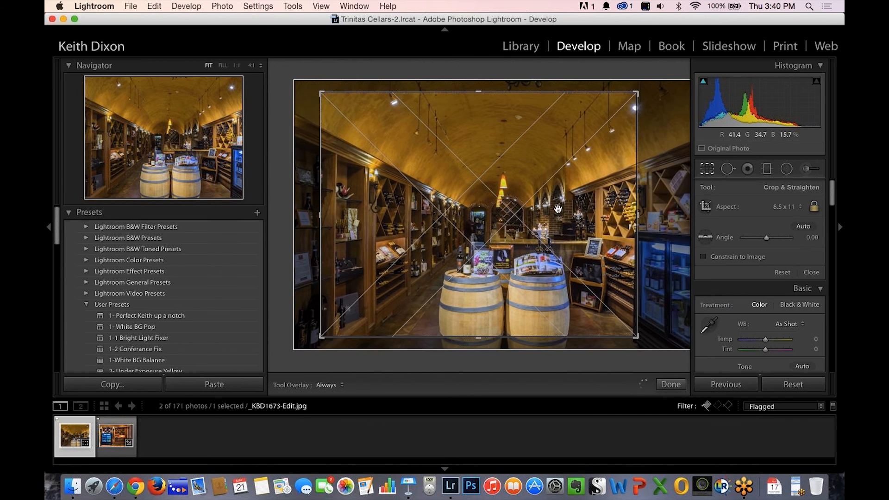
left_click_drag(550, 200, 550, 188)
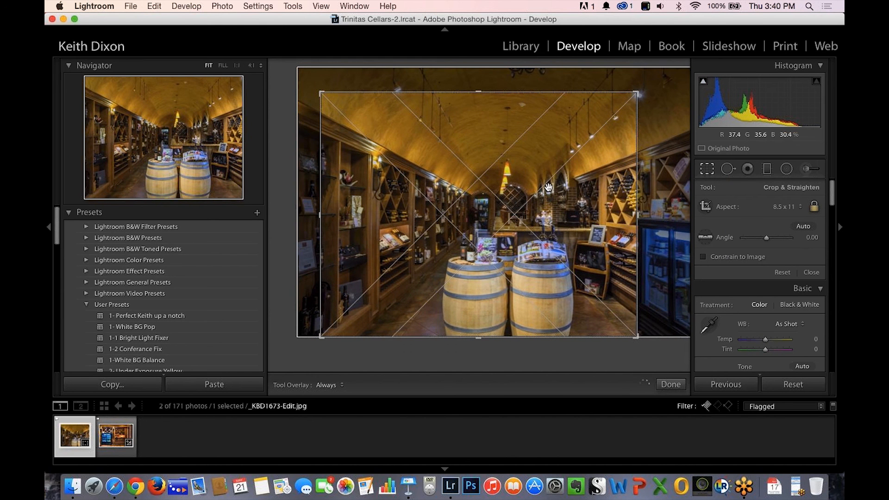
key("Return")
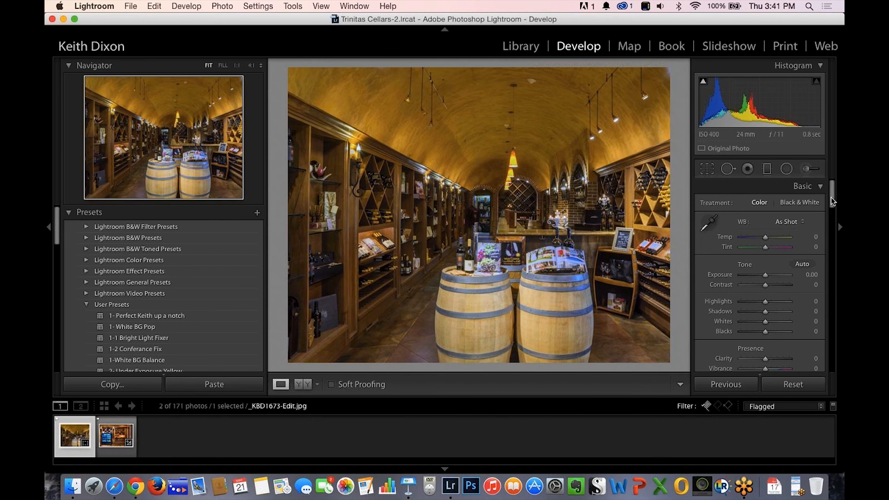
Try a manual lens correction Distortion of -25 on the cropped photo and return it to 0.
scroll(833, 202, "down", 10)
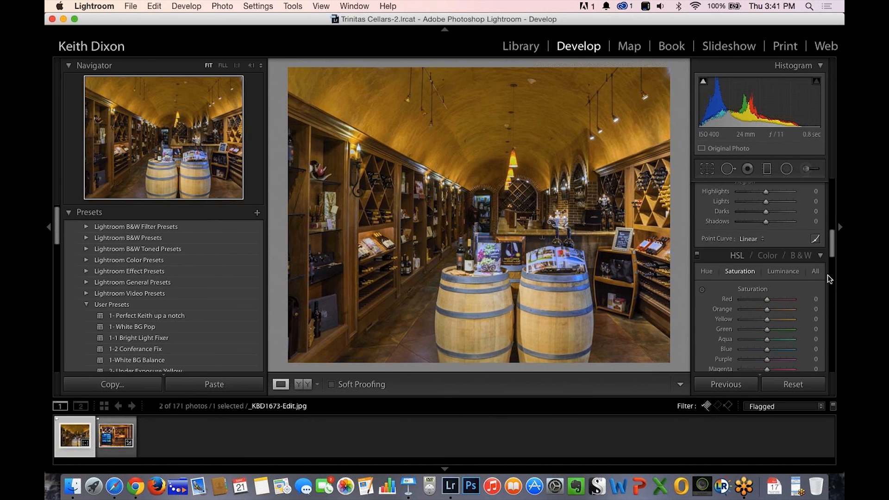
scroll(826, 304, "down", 10)
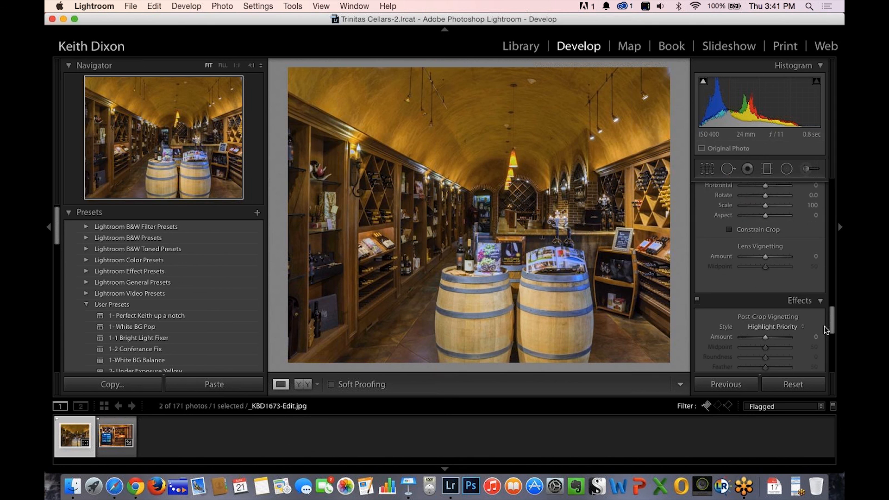
scroll(821, 329, "down", 5)
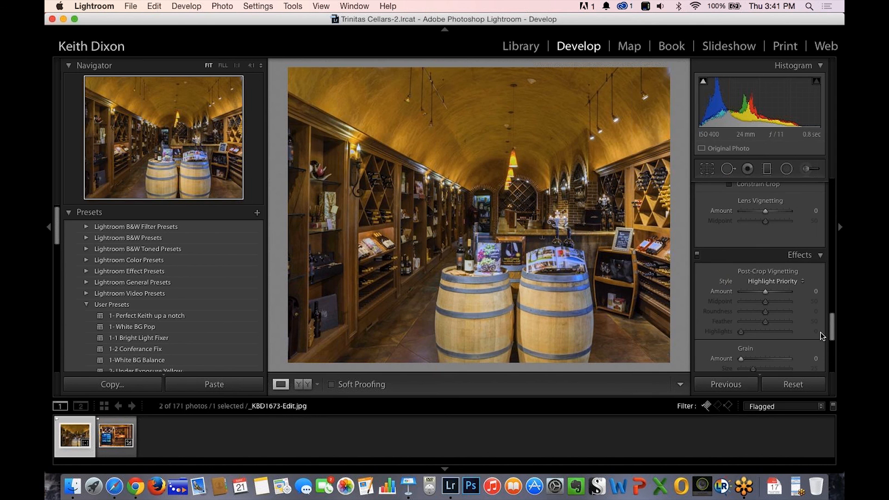
scroll(822, 341, "down", 2)
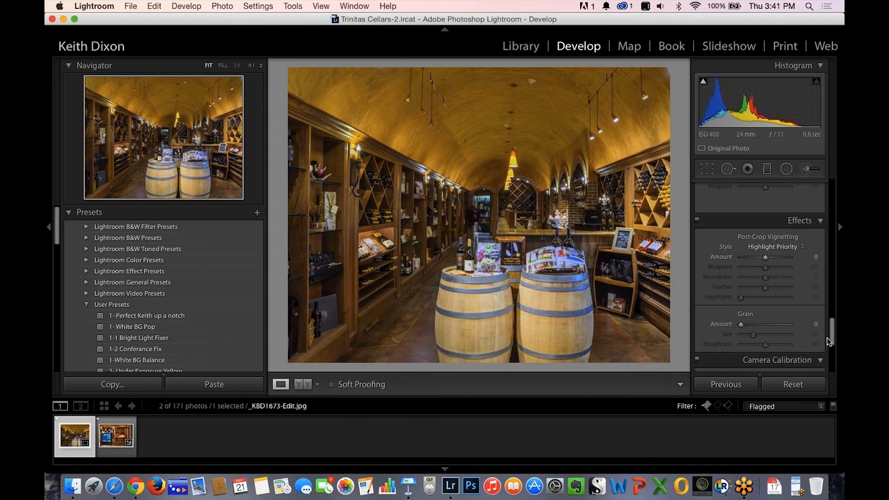
scroll(827, 339, "down", 5)
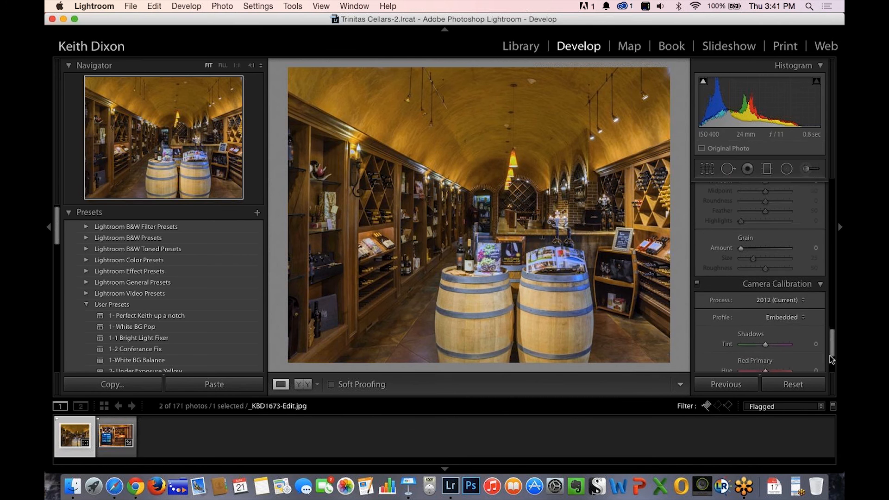
left_click_drag(830, 357, 827, 307)
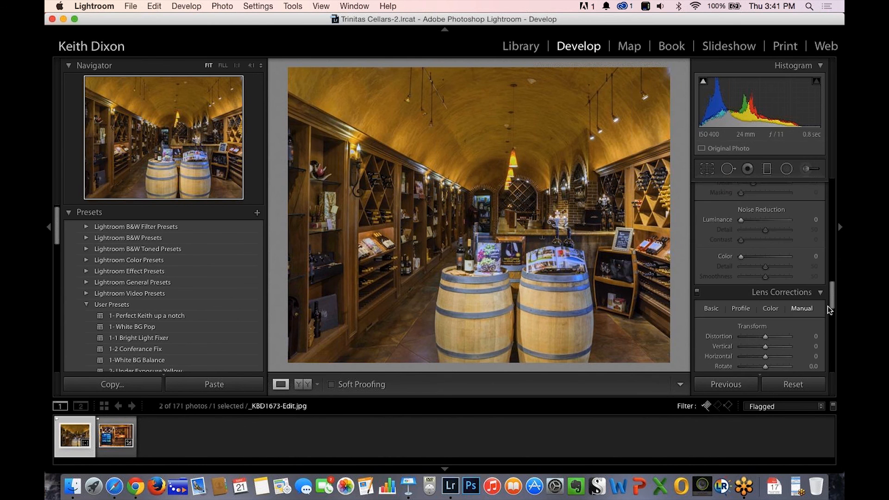
scroll(828, 307, "down", 3)
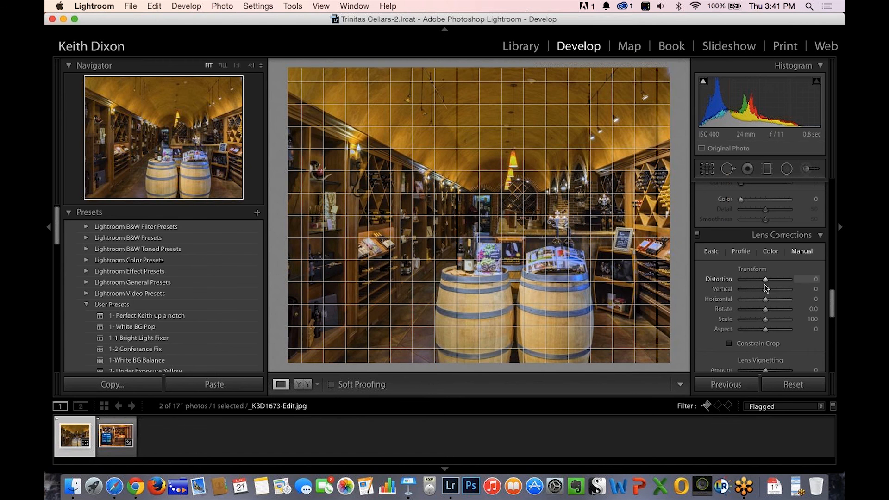
mouse_move(766, 280)
left_mouse_down()
mouse_move(782, 282)
mouse_move(746, 275)
mouse_move(757, 279)
left_mouse_up()
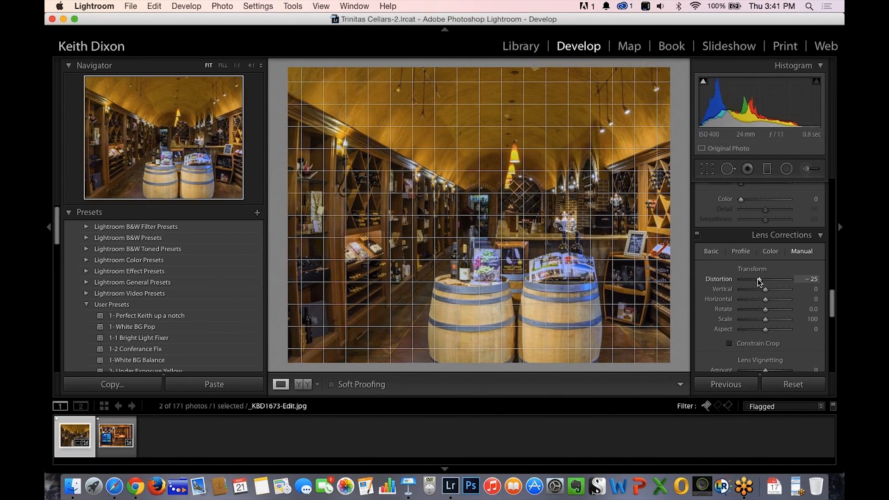
left_click(793, 385)
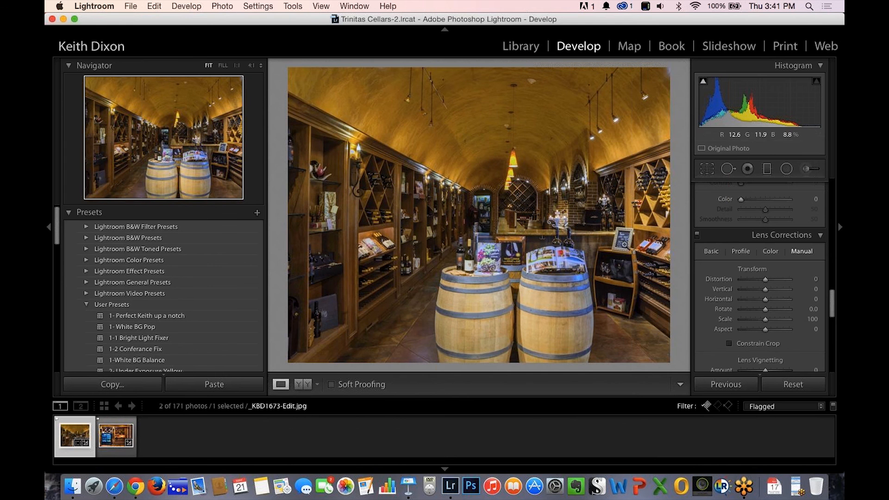
Set the manual lens correction Horizontal to -2 and Scale to 105.
left_click(766, 299)
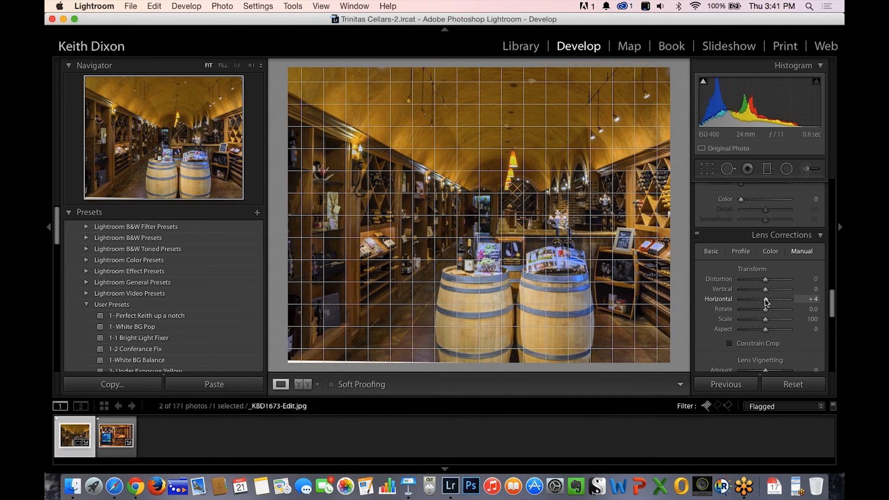
left_click_drag(765, 299, 763, 300)
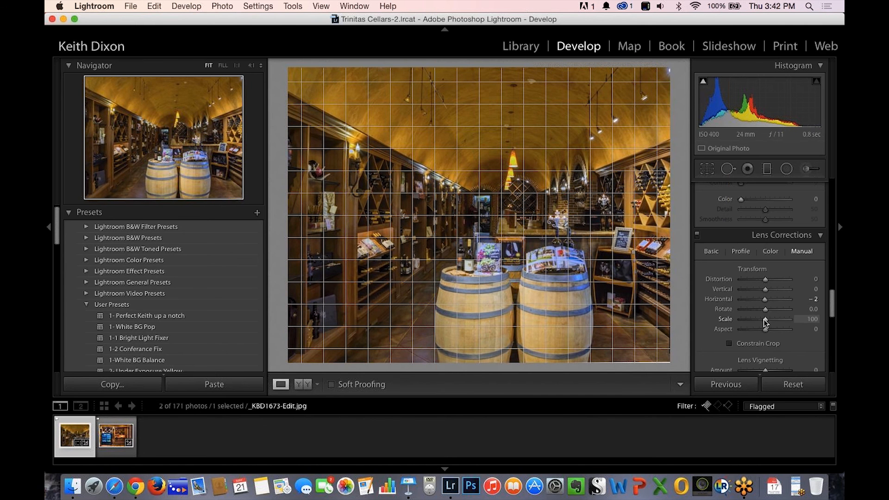
left_click_drag(765, 320, 767, 320)
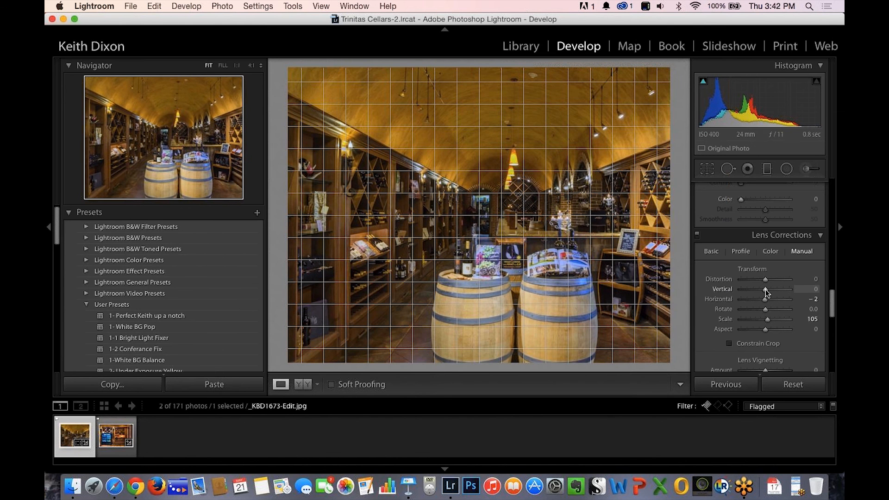
Try a Vertical lens correction of -17, return it to 0, and leave Aspect at 0.
left_click_drag(766, 290, 763, 290)
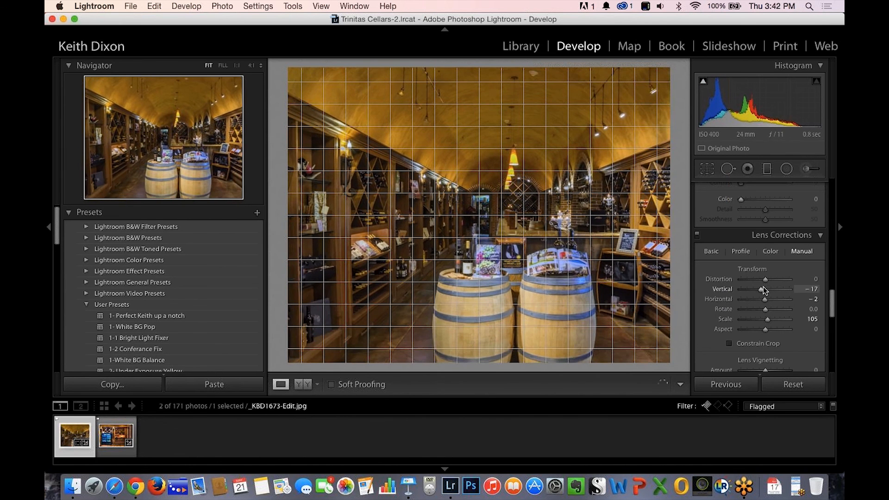
double_click(763, 288)
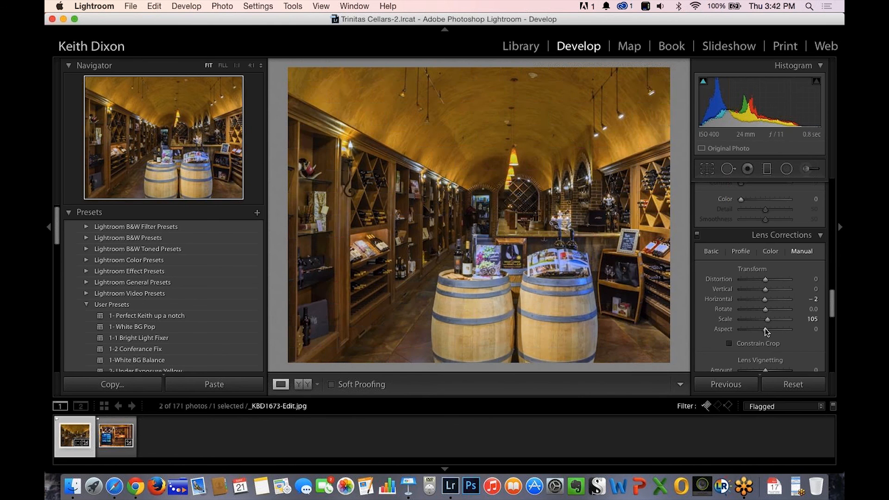
mouse_move(766, 329)
left_mouse_down()
mouse_move(775, 331)
mouse_move(765, 330)
left_mouse_up()
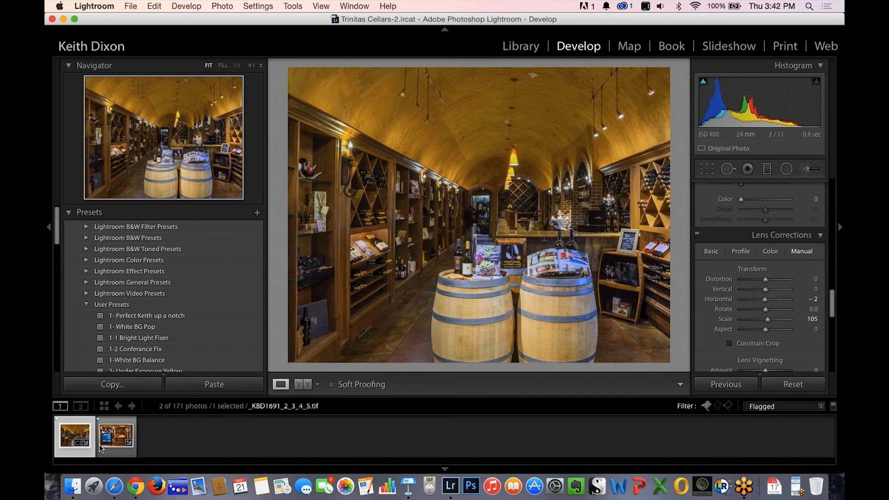
Turn off the flagged-photos filter and open the merged _KBD1672_3_4.tif for developing.
mouse_move(106, 440)
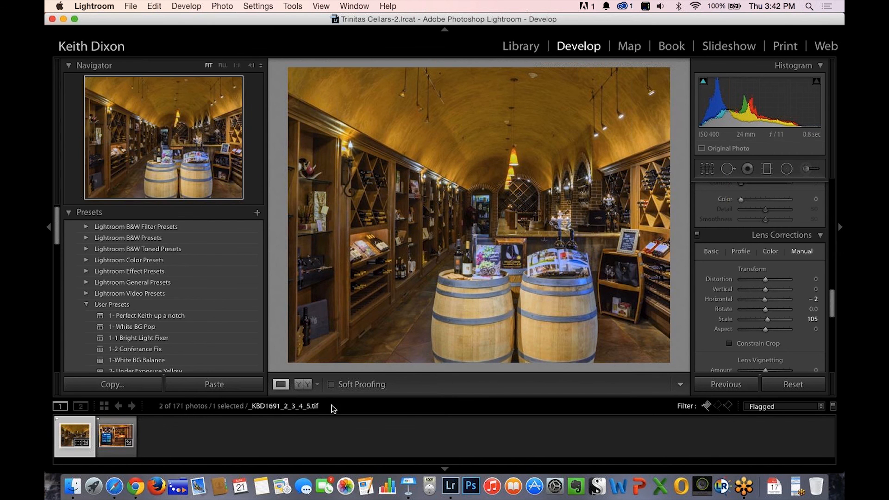
left_click(708, 407)
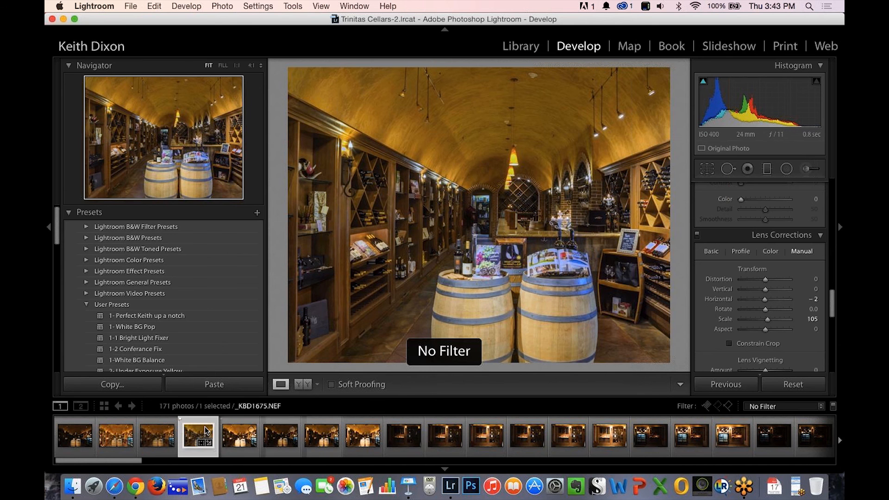
left_click(108, 440)
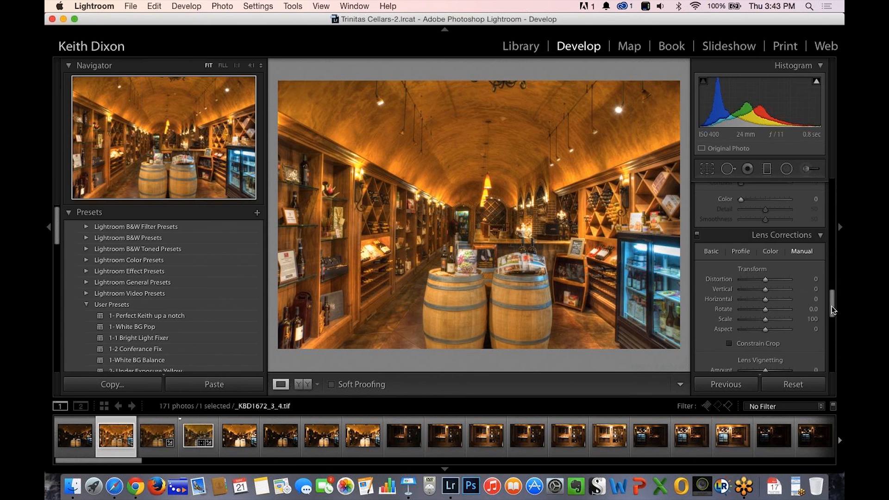
Set the TIFF's white balance by sampling a neutral tone near the top of the right barrel.
left_click_drag(831, 307, 843, 190)
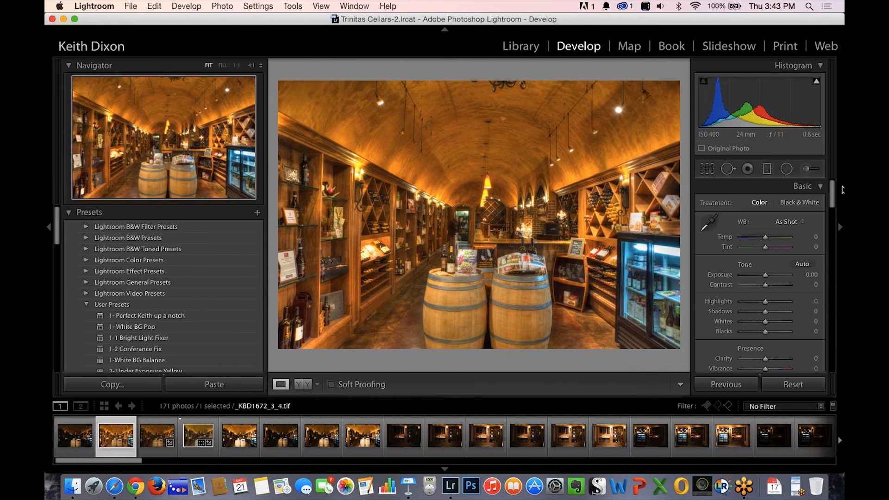
left_click(709, 223)
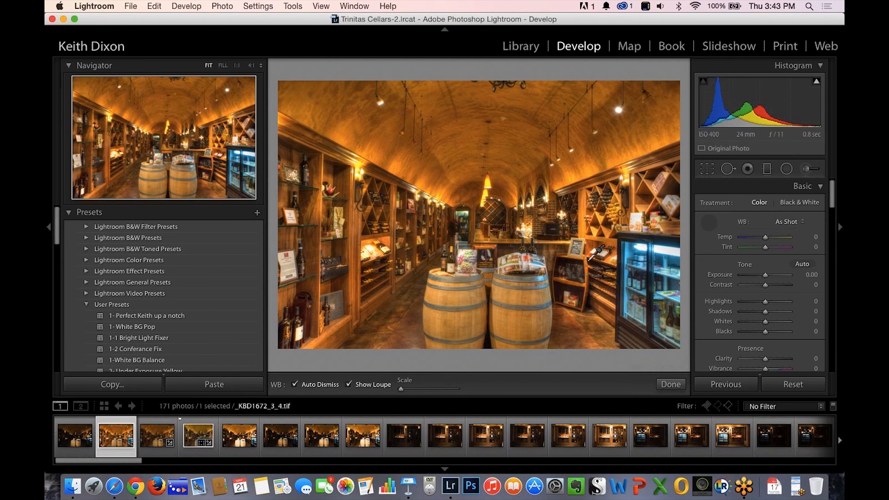
left_click(528, 289)
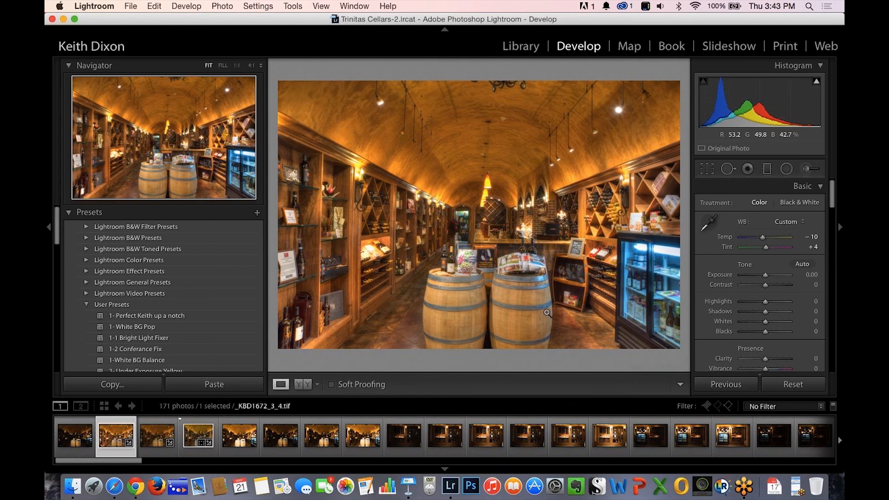
Review the merged barrel-room TIFF and the bracketed NEF exposures of the wine rack wall and the drinks cooler.
left_click(194, 439)
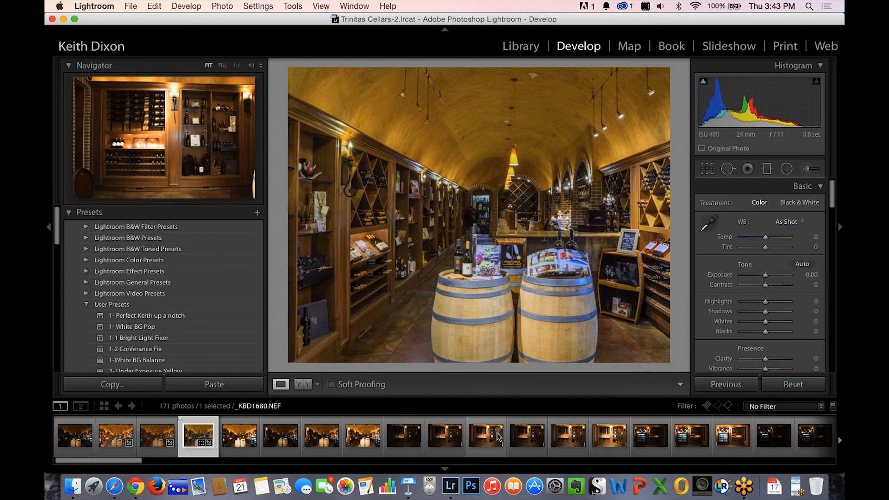
left_click(484, 441)
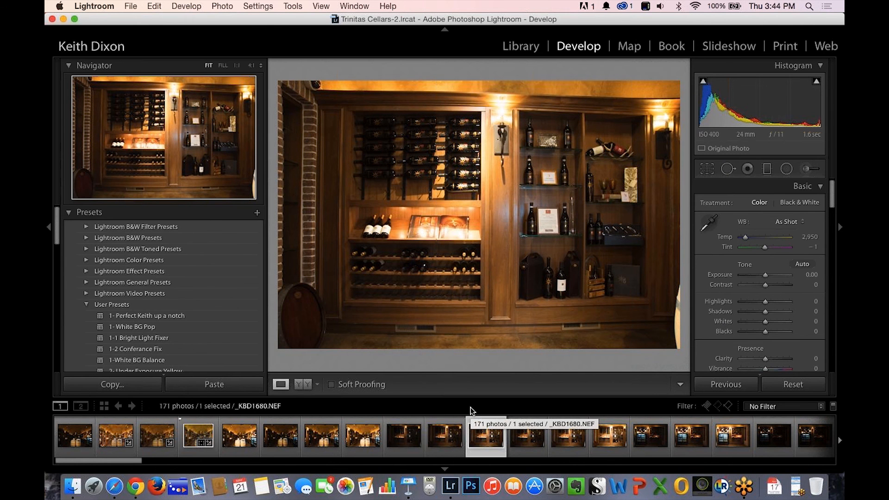
key("Right")
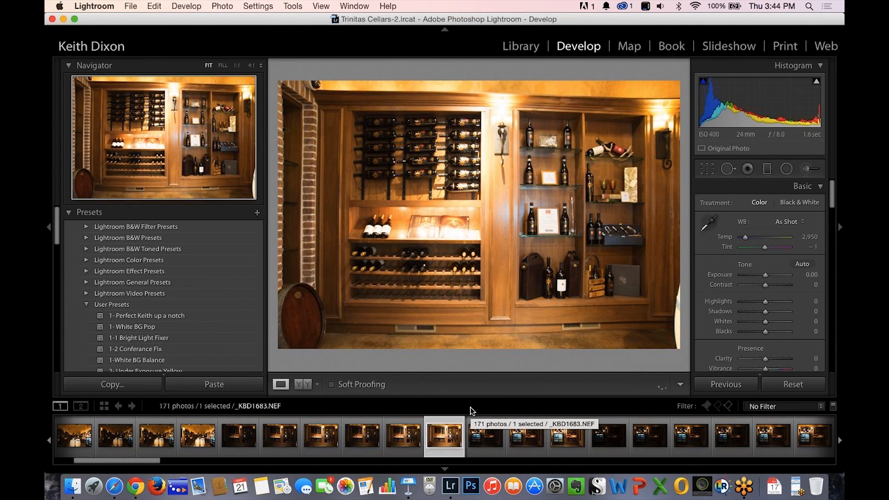
key("Right")
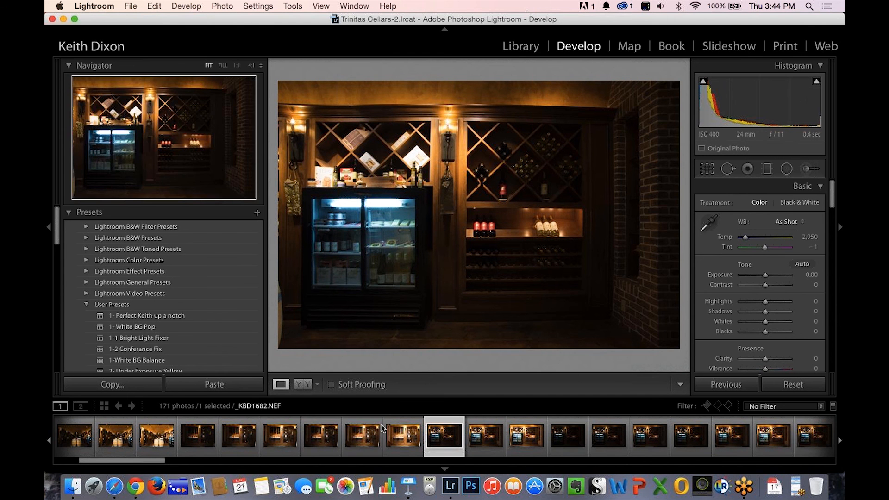
left_click(354, 441)
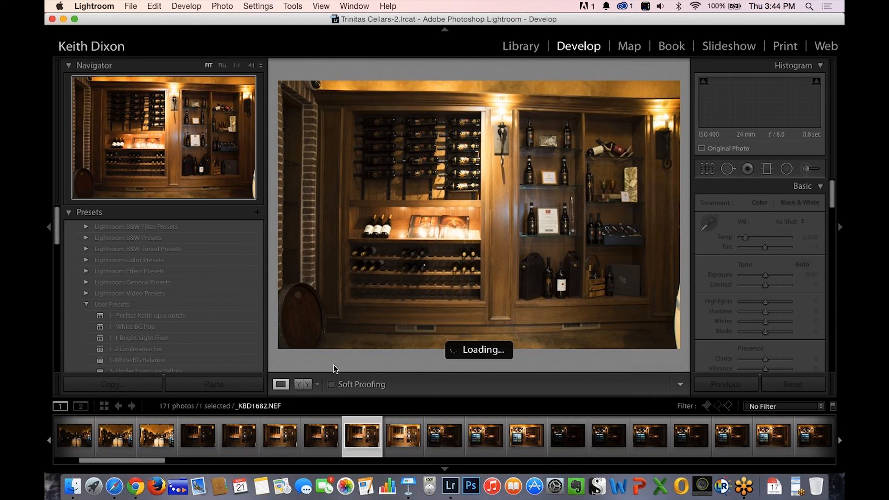
left_click(199, 439)
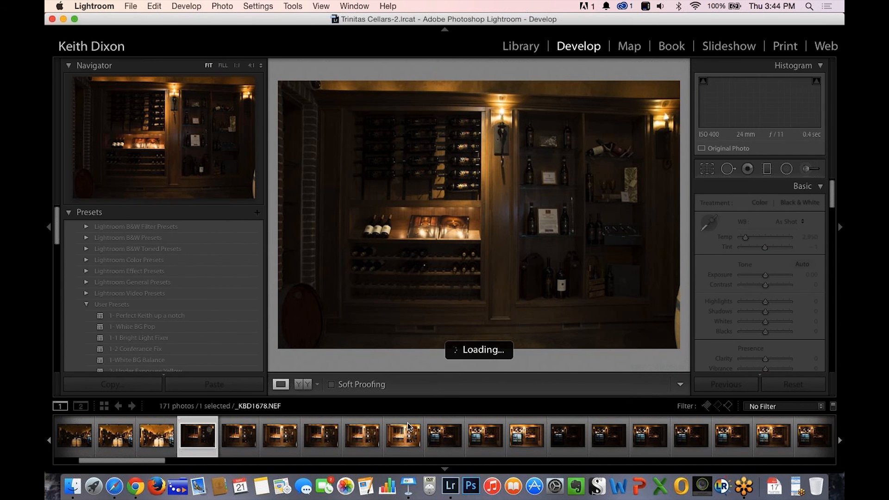
left_click(394, 439)
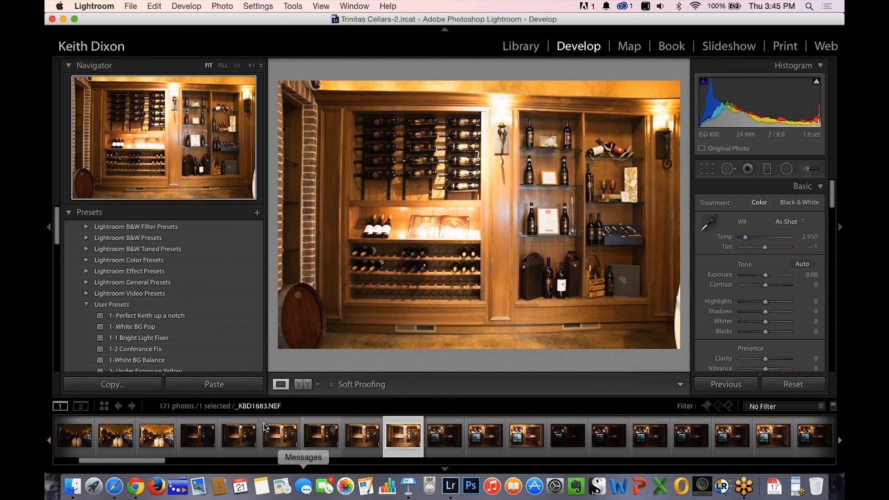
Compare the brightness of the wine rack exposures _KBD1680.NEF and _KBD1681.NEF.
left_click(313, 442)
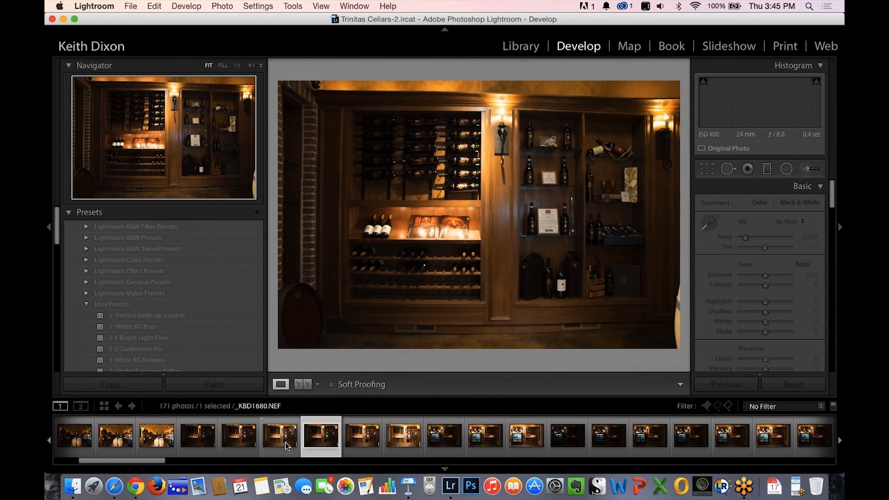
left_click(285, 442)
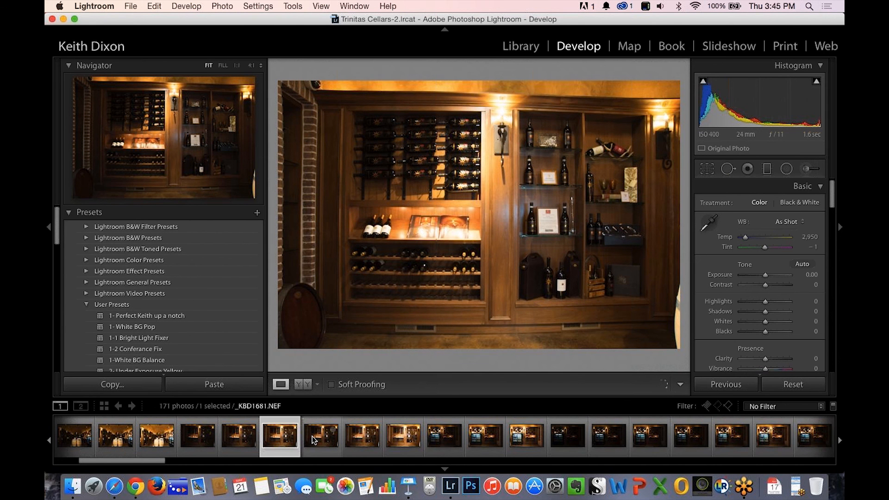
left_click(313, 435)
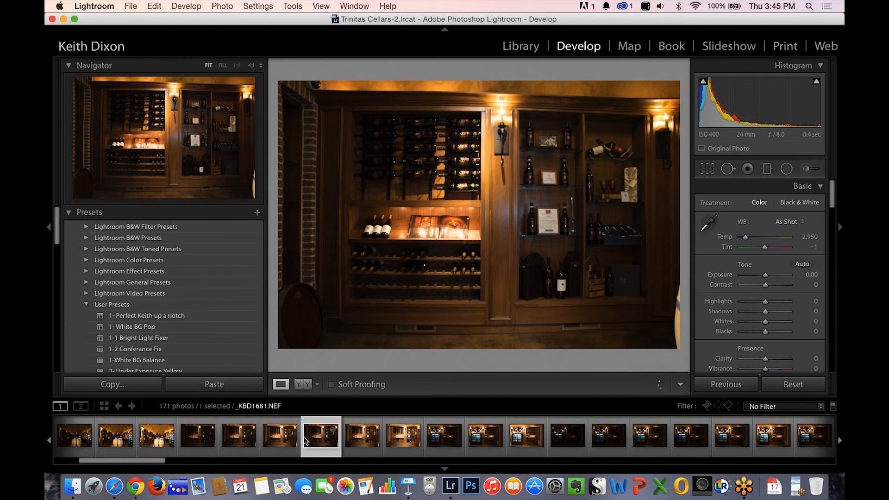
left_click(299, 439)
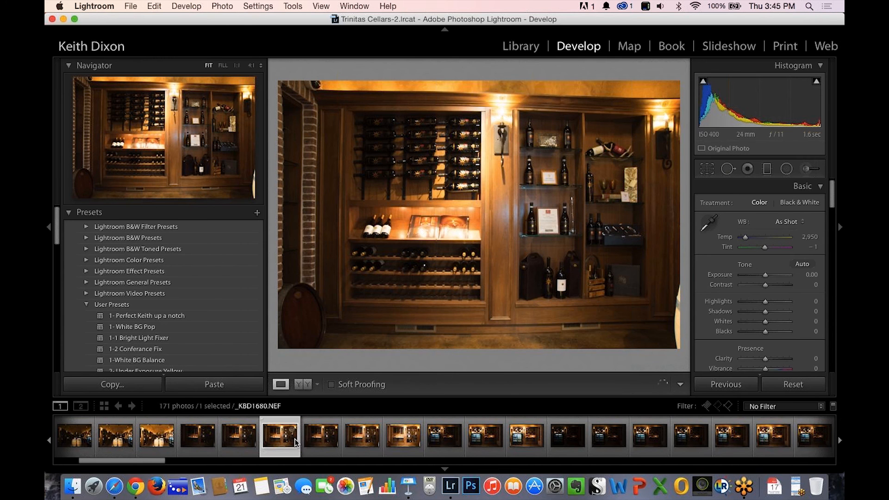
left_click(318, 439)
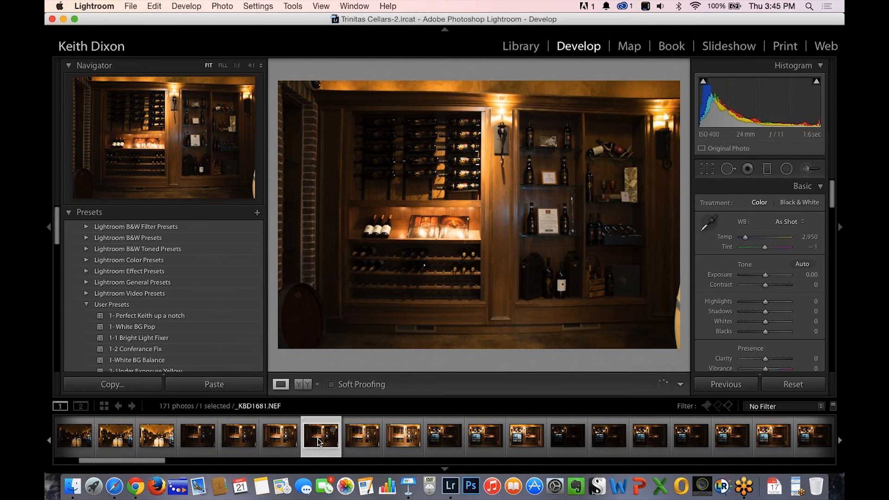
left_click(282, 441)
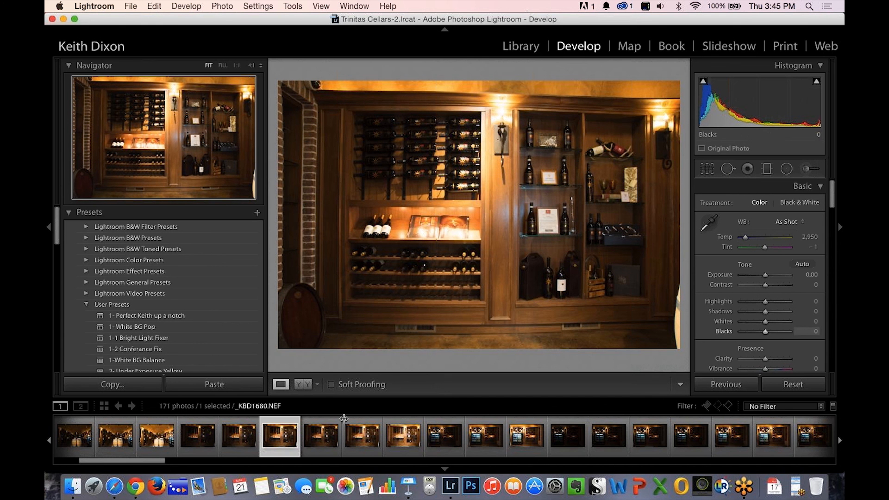
Turn on the shadow and highlight clipping indicators and examine clipping across _KBD1680.NEF to _KBD1683.NEF.
left_click(703, 80)
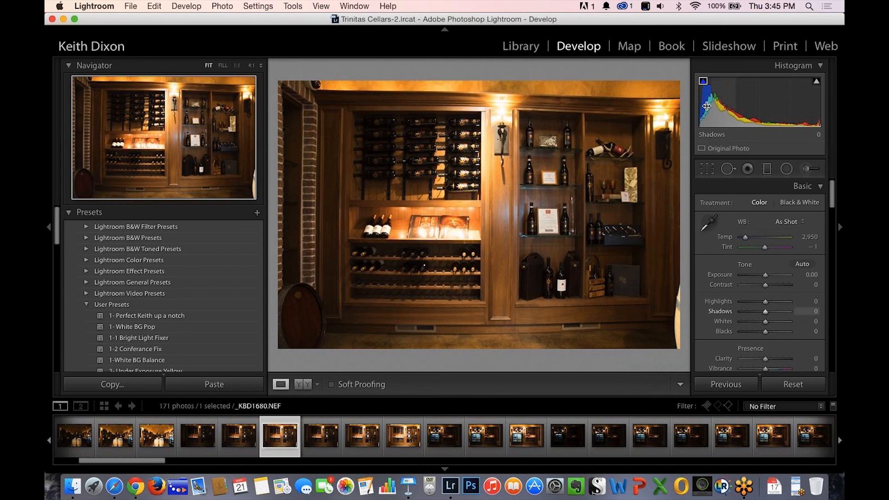
left_click(817, 83)
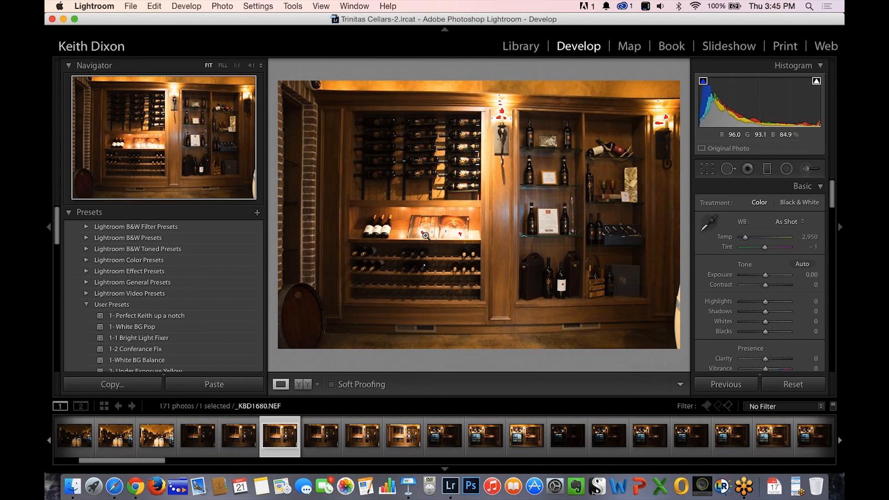
left_click(321, 442)
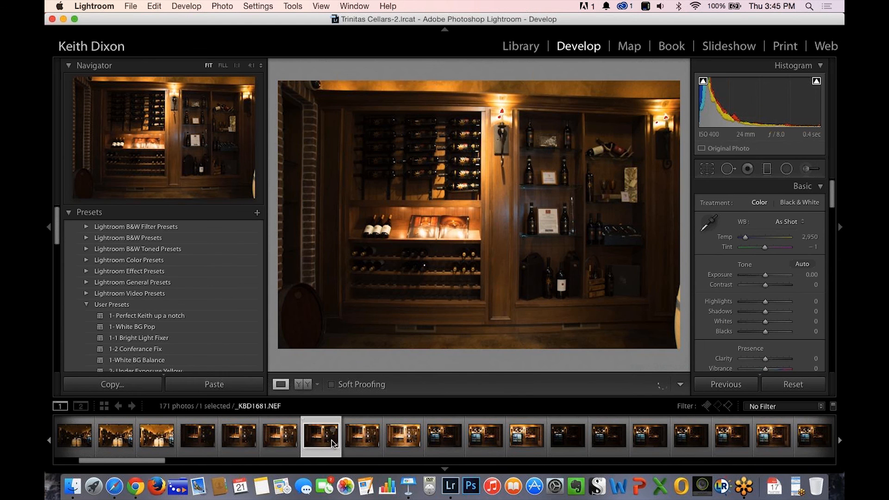
left_click(356, 439)
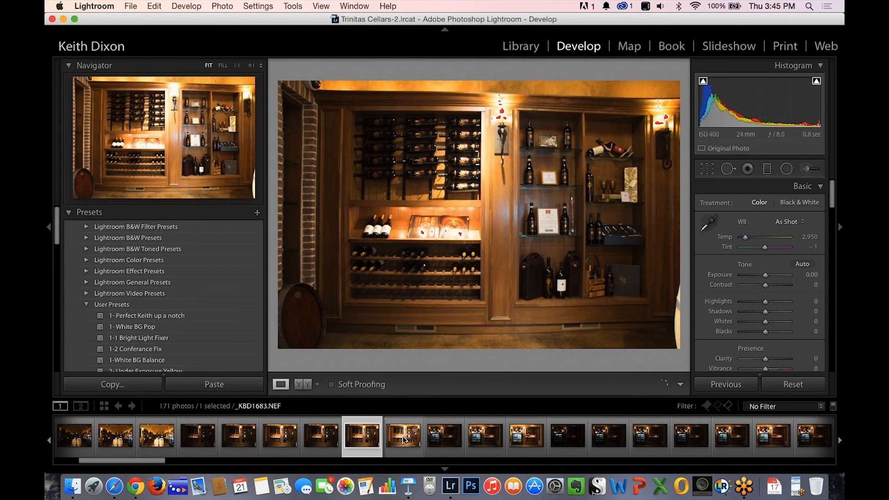
left_click(402, 439)
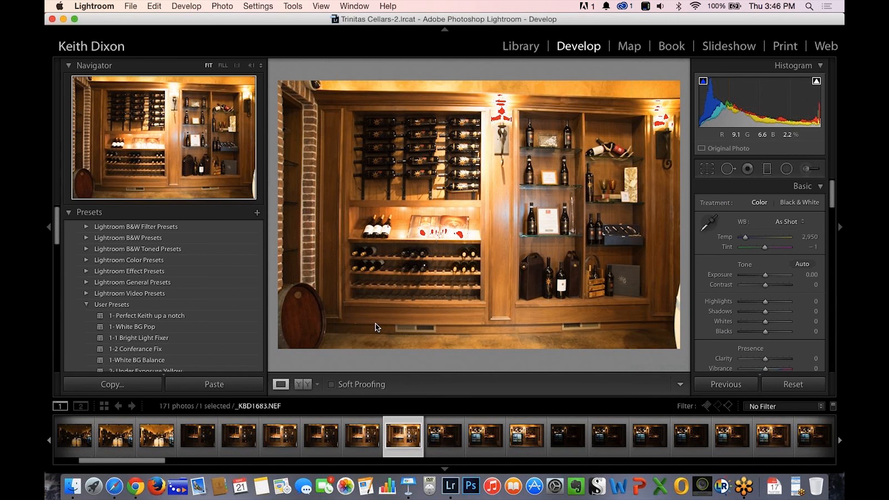
left_click(321, 441)
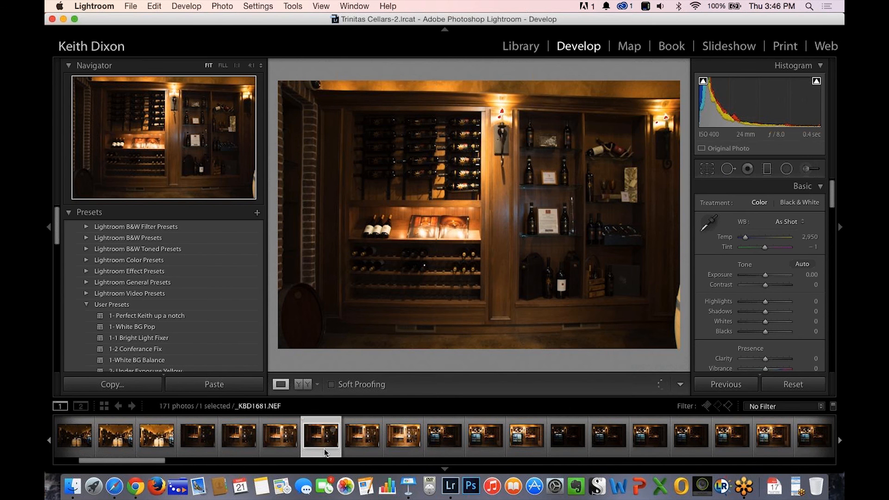
left_click(282, 440)
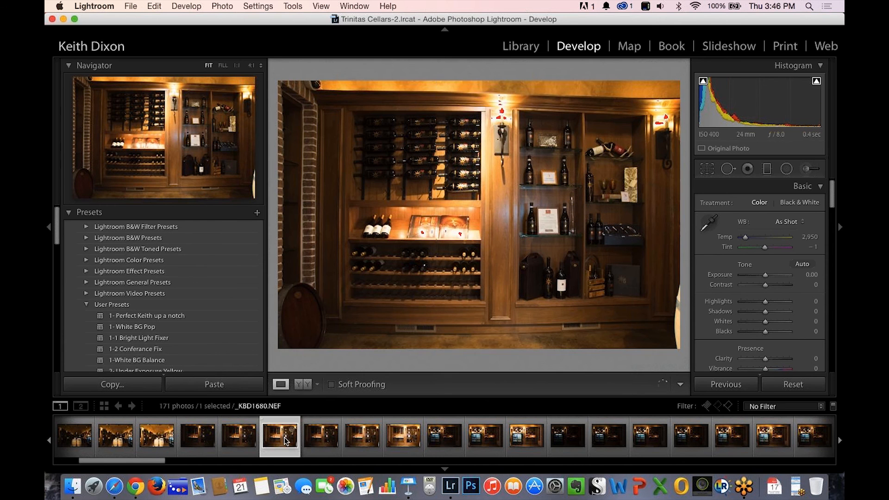
Open the wine rack photo _KBD1681.NEF and set Shadows to +100 and Blacks to +100.
left_click(314, 439)
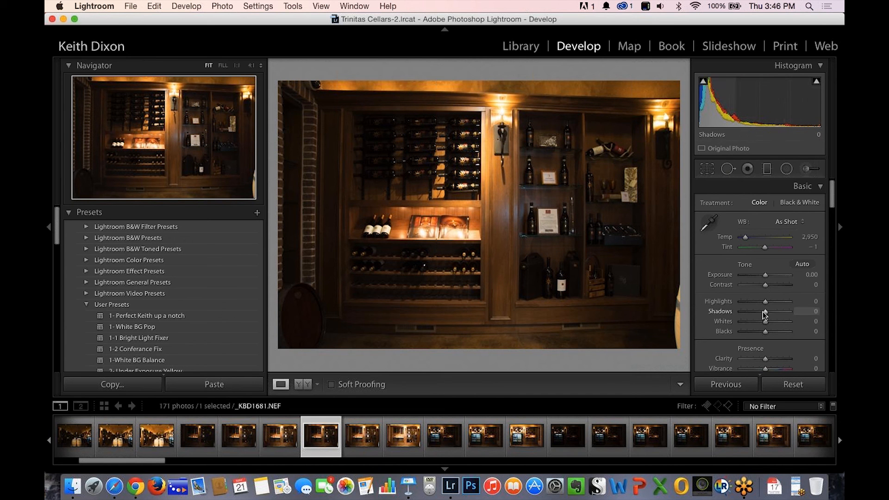
left_click_drag(768, 312, 790, 312)
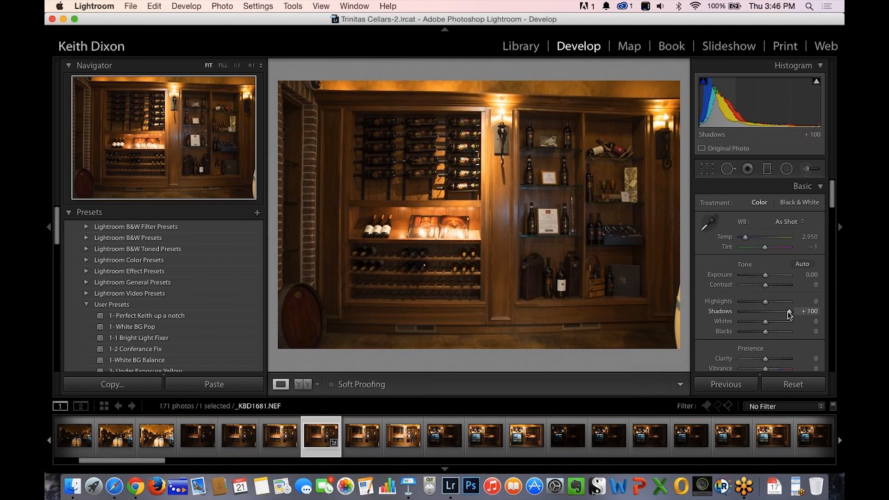
left_click_drag(788, 312, 808, 311)
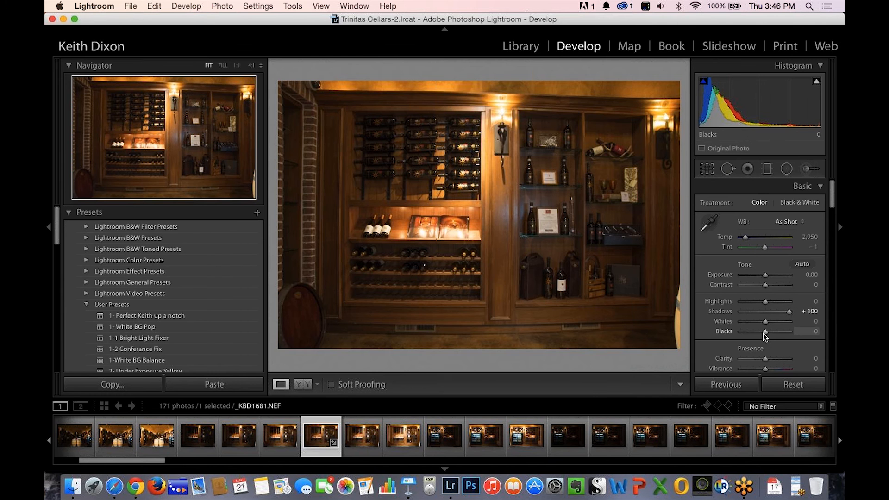
left_click_drag(763, 332, 785, 326)
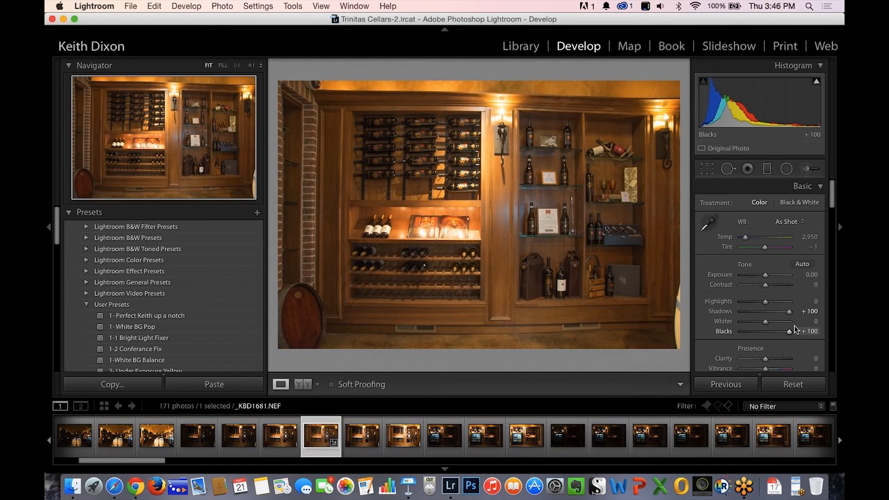
Check the lifted shadow detail around the glass shelves at 1:1 and set Blacks to +56.
left_click(586, 244)
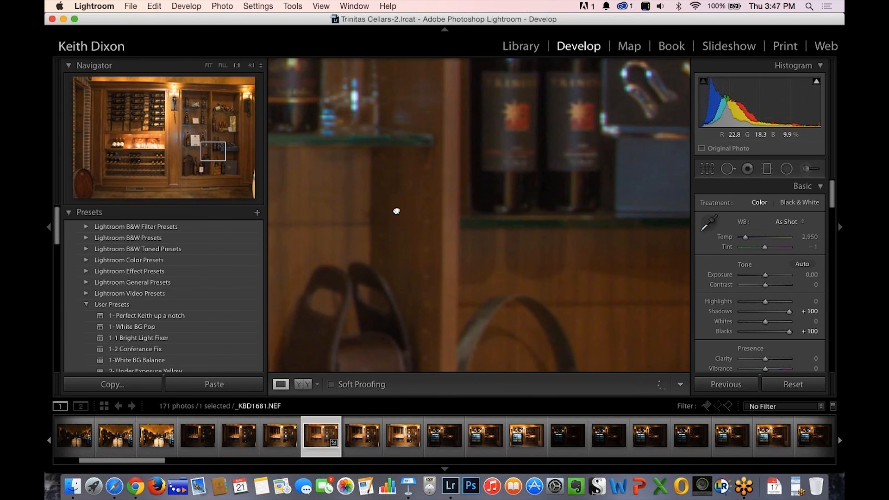
left_click_drag(397, 212, 537, 237)
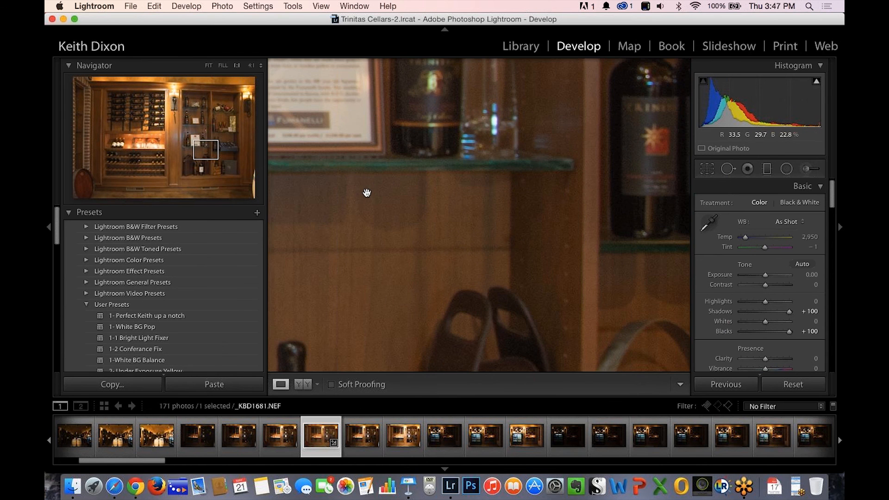
left_click_drag(366, 193, 536, 258)
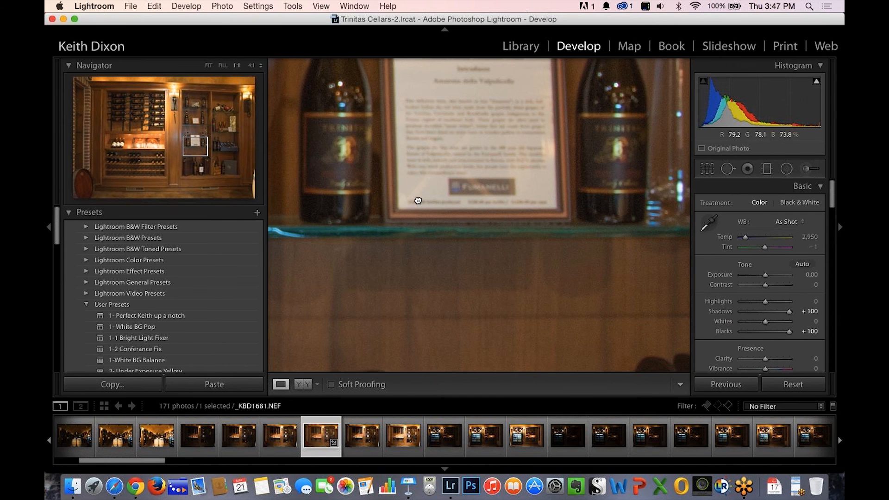
left_click_drag(418, 200, 460, 213)
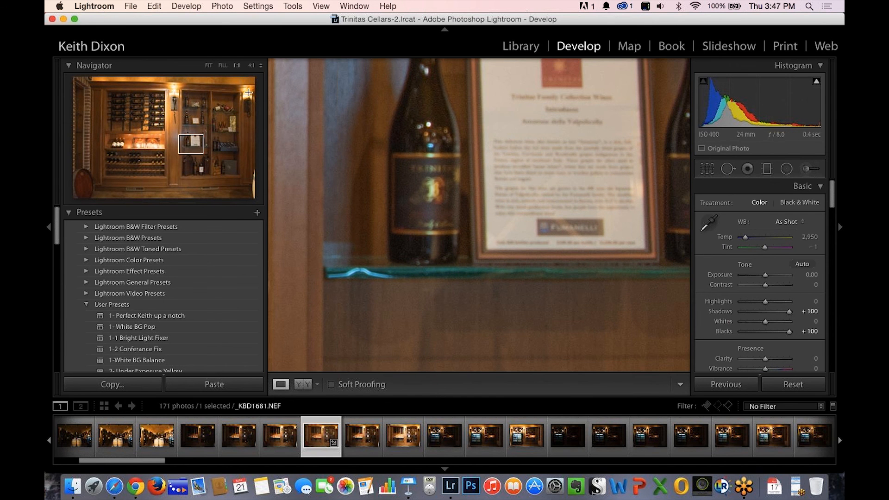
left_click(208, 65)
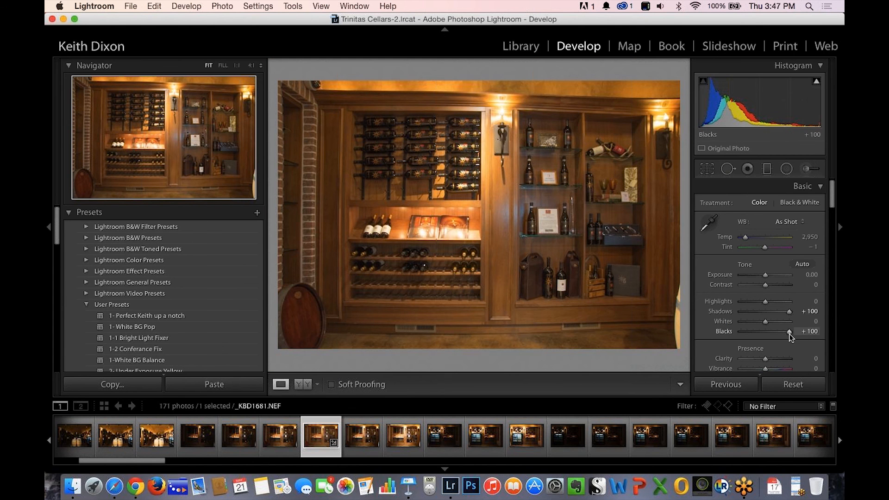
mouse_move(778, 334)
left_mouse_down()
mouse_move(765, 334)
mouse_move(791, 334)
left_mouse_up()
left_click_drag(786, 331, 778, 333)
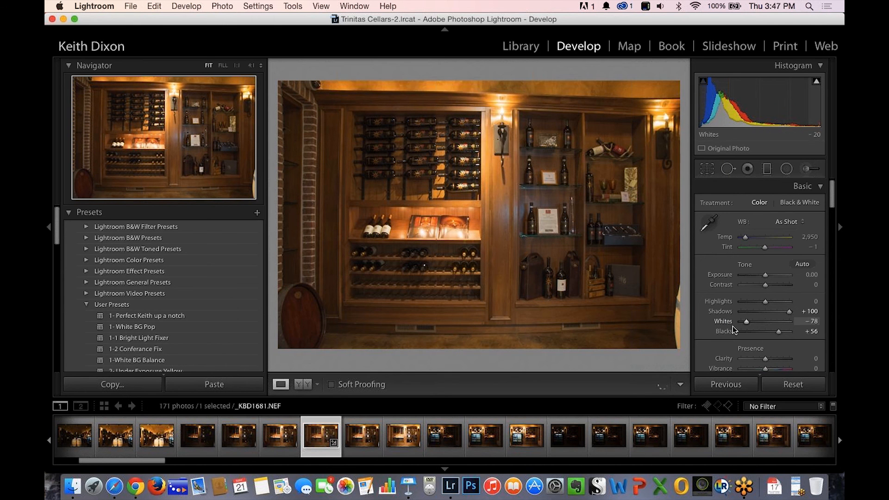
Set the wine rack photo's Whites to -70 and Highlights to -100.
left_click_drag(732, 327, 710, 321)
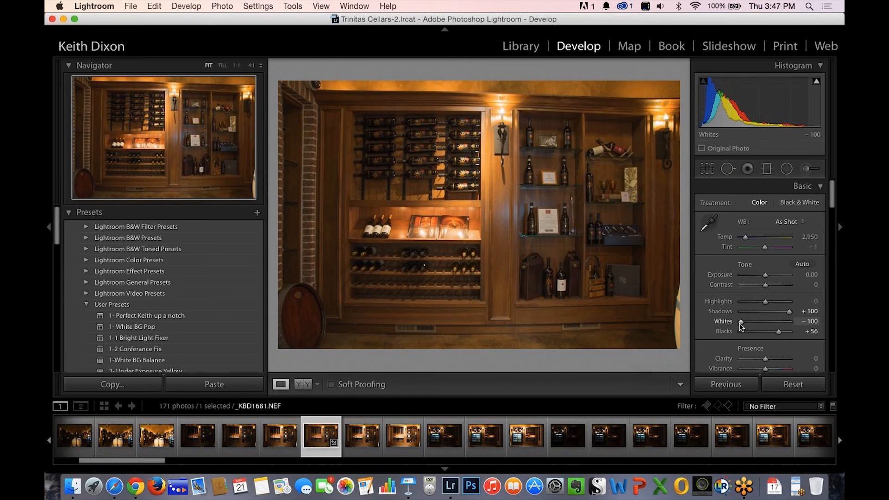
mouse_move(741, 325)
left_mouse_down()
mouse_move(760, 320)
mouse_move(733, 325)
mouse_move(743, 323)
left_mouse_up()
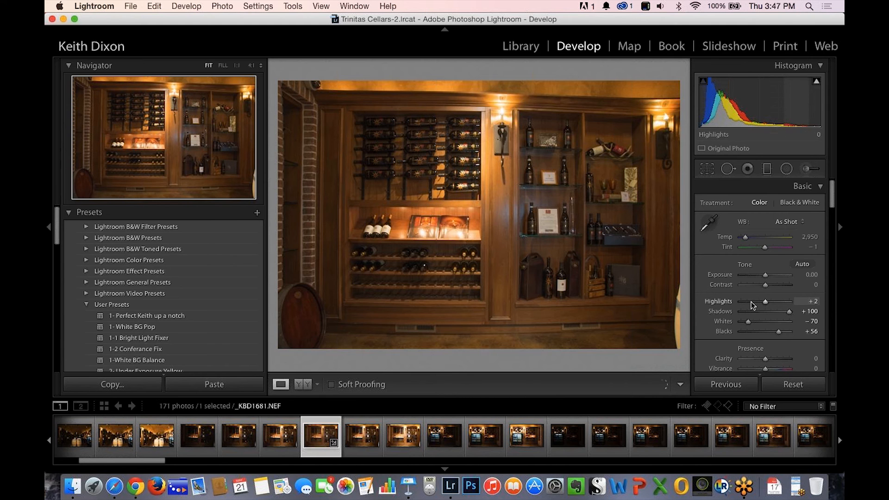
left_click_drag(765, 301, 740, 302)
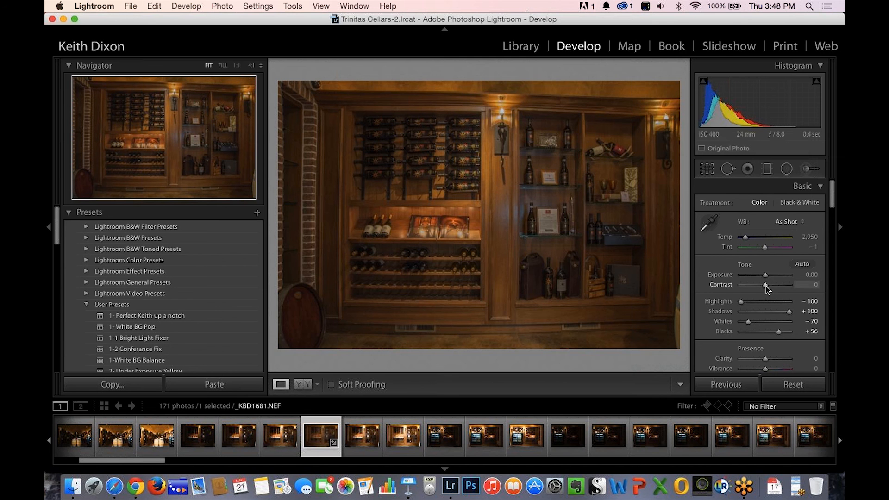
Set the wine rack photo's Contrast to -17 and Exposure to +0.10.
mouse_move(766, 285)
left_mouse_down()
mouse_move(768, 276)
mouse_move(758, 276)
left_mouse_up()
double_click(758, 277)
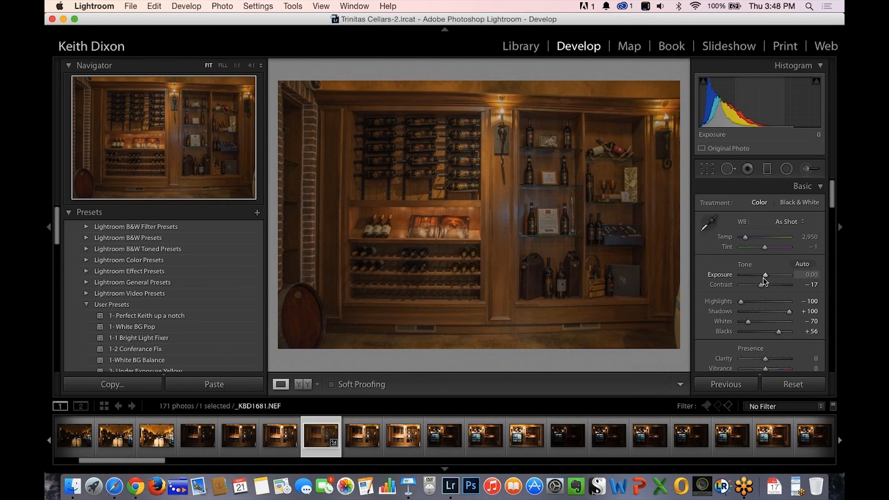
left_click_drag(766, 275, 766, 276)
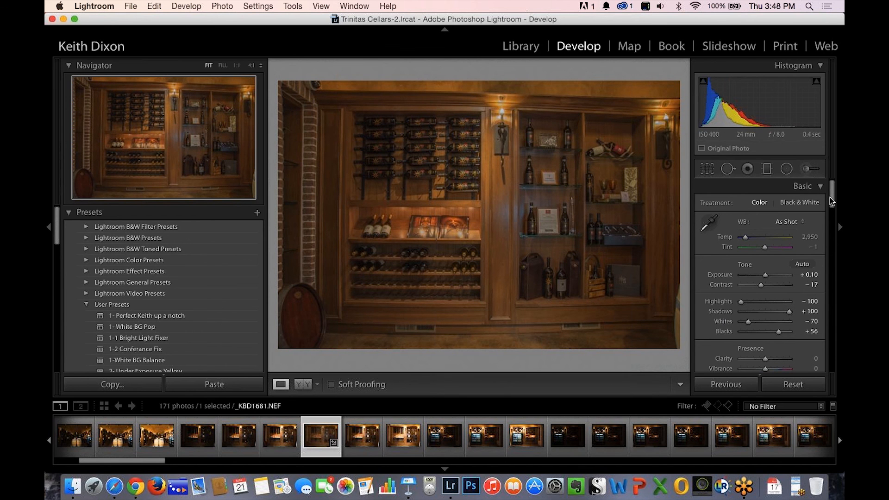
Set the wine rack photo's Clarity to +32 and its Sharpening Amount to 35.
left_click_drag(831, 200, 828, 220)
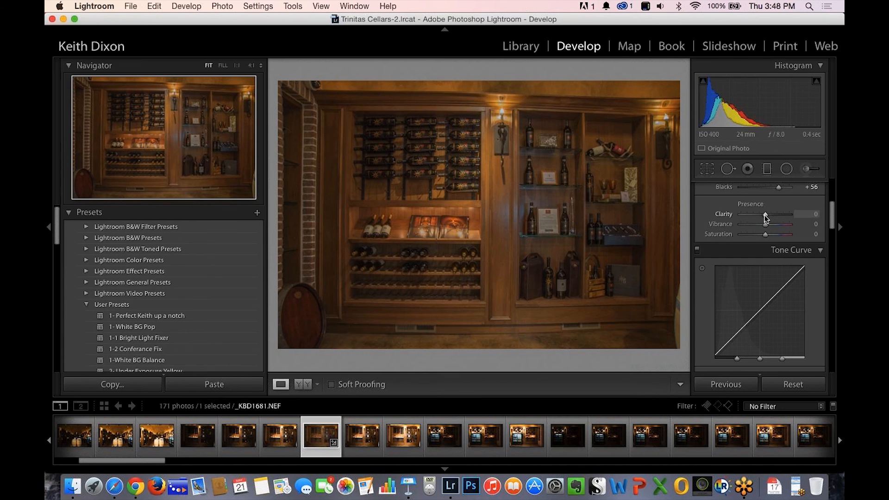
left_click_drag(766, 214, 773, 214)
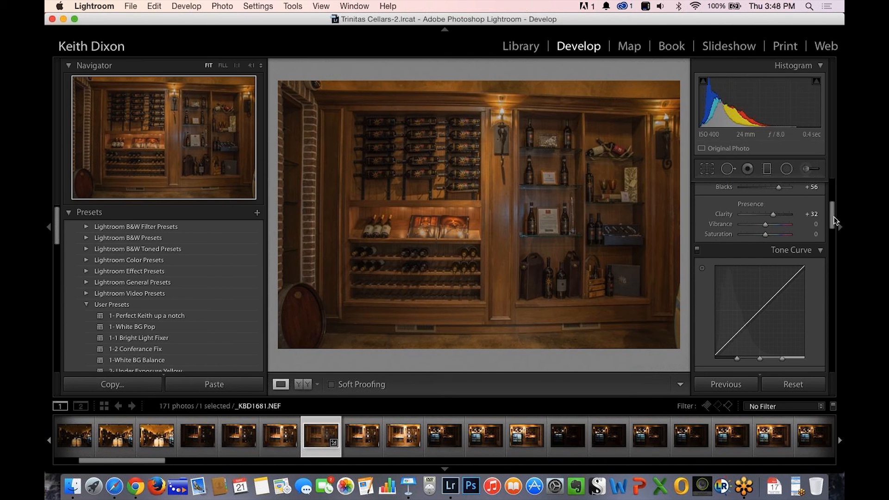
left_click_drag(833, 220, 832, 278)
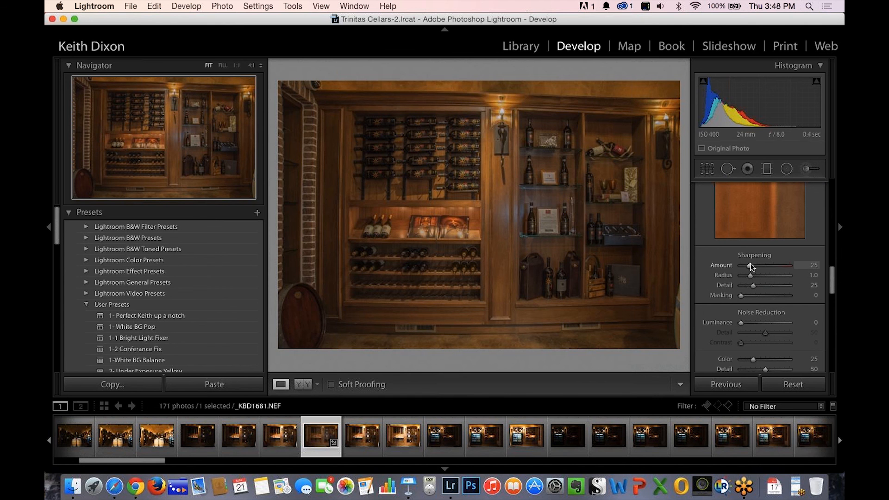
left_click_drag(751, 267, 751, 267)
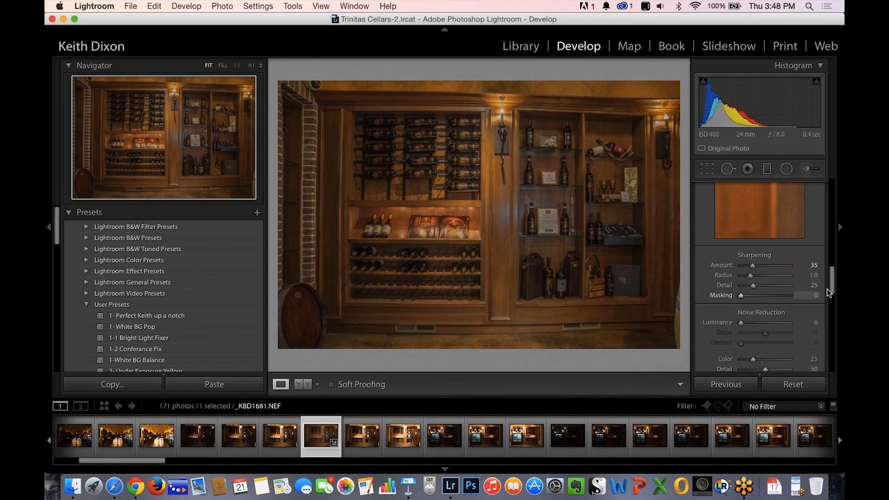
Set Luminance noise reduction to 16 and raise the Sharpening Amount slightly on the wine rack photo.
scroll(830, 288, "down", 2)
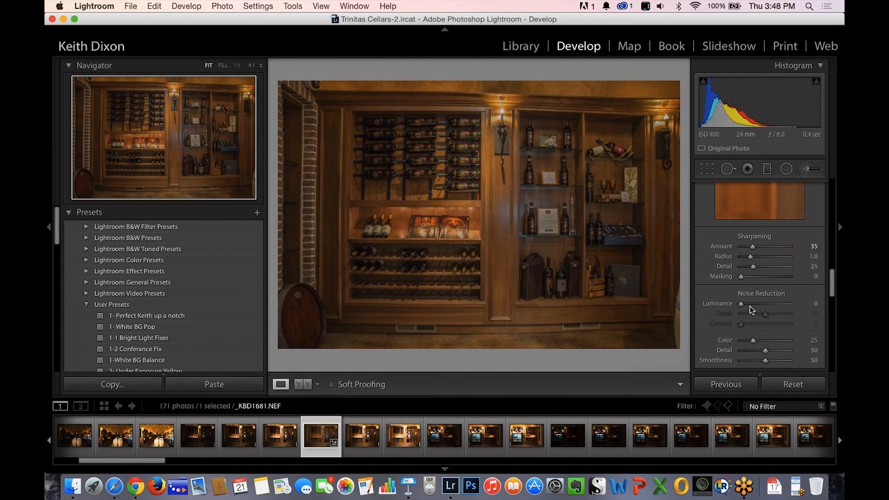
left_click_drag(741, 304, 744, 301)
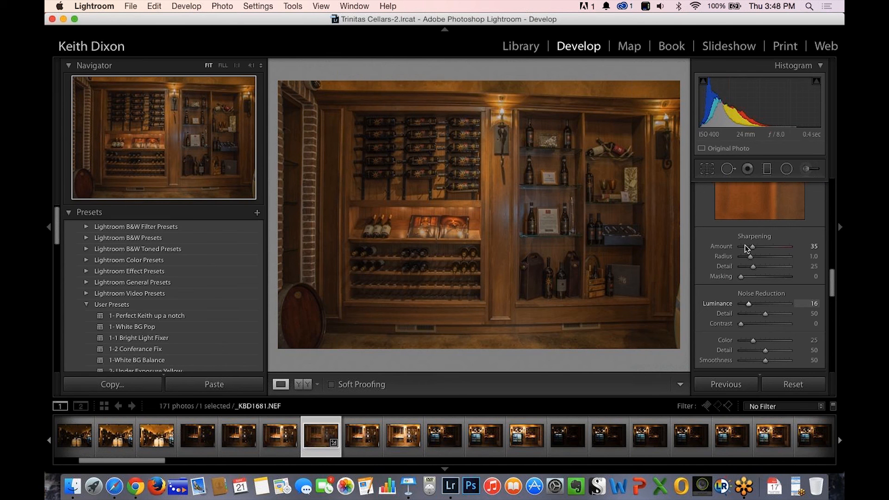
left_click_drag(749, 246, 756, 242)
Set the wine rack photo's Exposure to +0.65.
left_click_drag(833, 287, 824, 193)
scroll(817, 201, "up", 1)
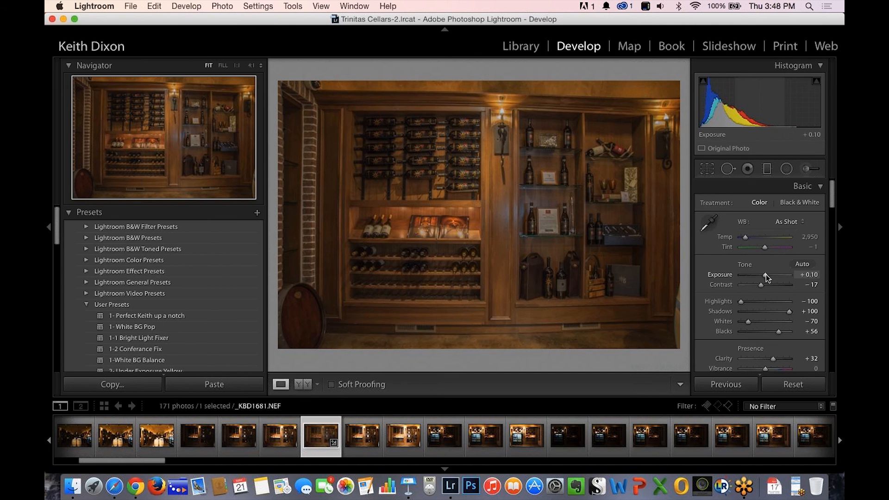
left_click_drag(766, 274, 769, 274)
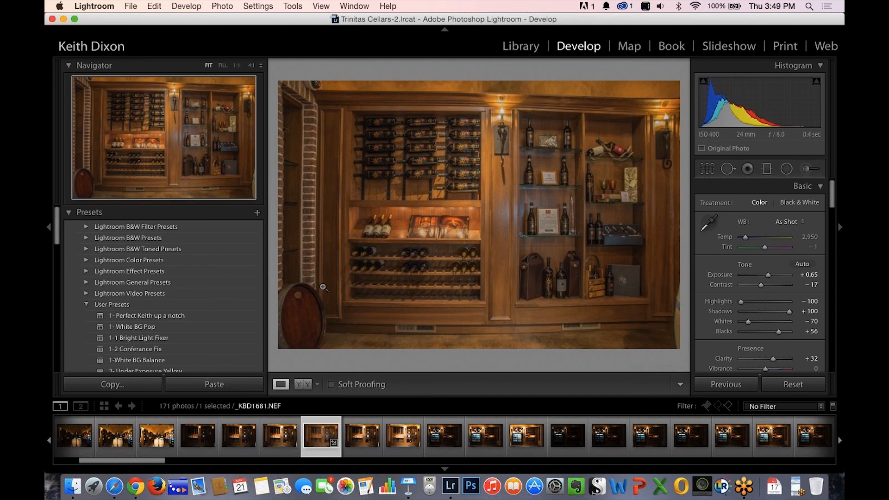
Send _KBD1681.NEF to PerfectlyClearLR as a copy with Lightroom adjustments, using 16-bit TIFF, ProPhoto RGB, 240 resolution and ZIP compression.
right_click(312, 444)
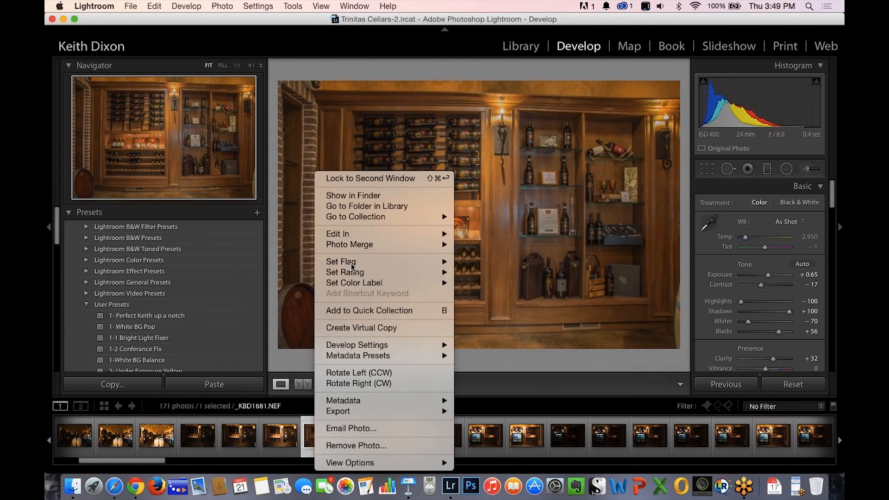
mouse_move(369, 234)
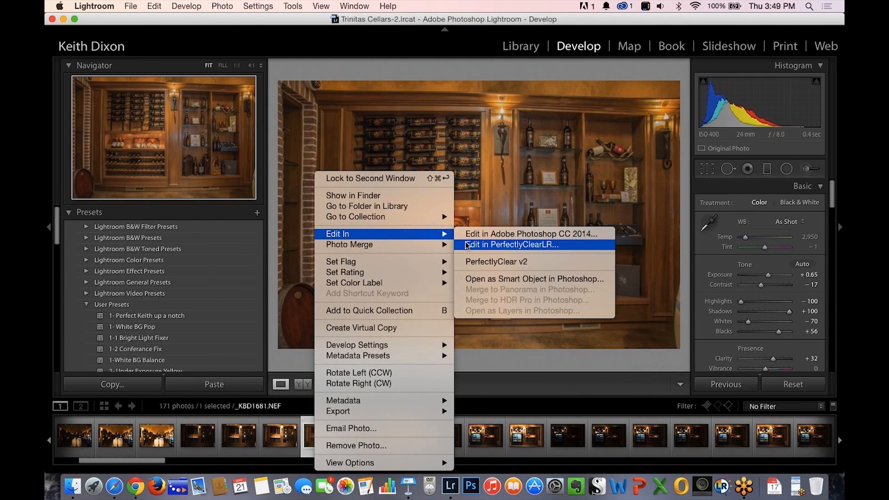
left_click(485, 260)
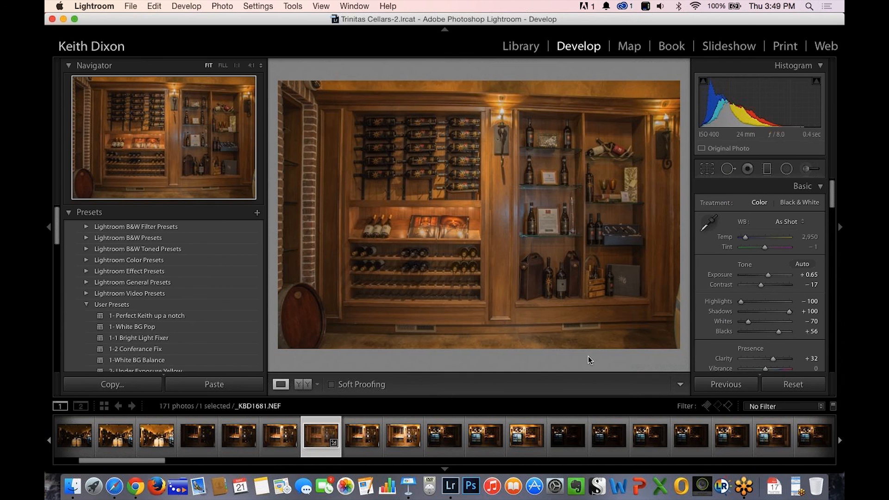
key("super+alt+e")
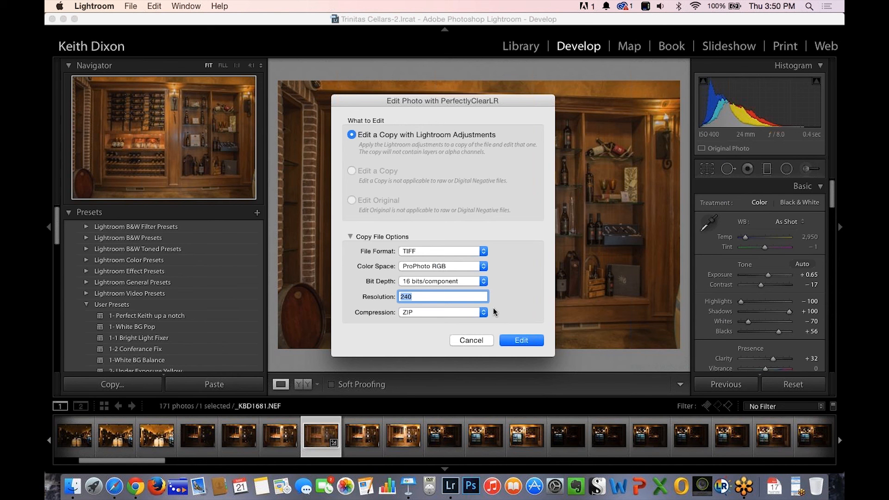
left_click(522, 341)
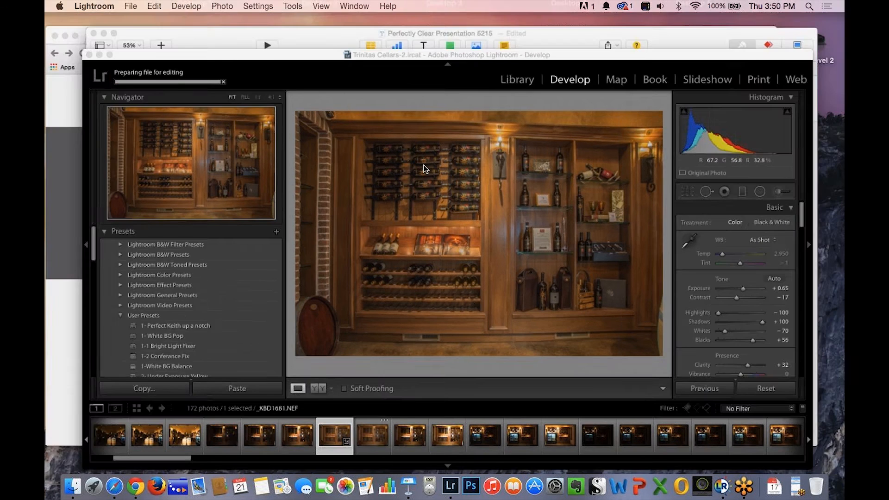
Switch to Chrome and look through the posts on the Perfectly Clear blog.
key("ctrl+Up")
left_click(271, 204)
scroll(469, 209, "down", 5)
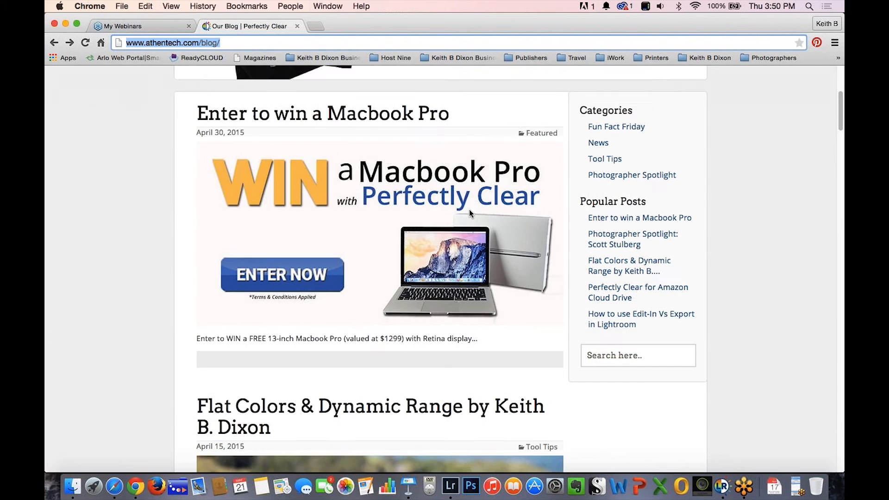
scroll(469, 211, "down", 7)
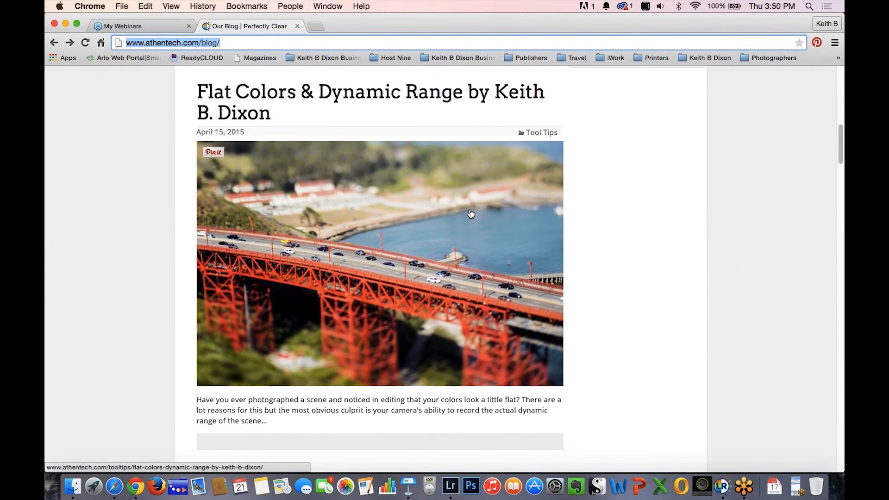
scroll(471, 213, "down", 6)
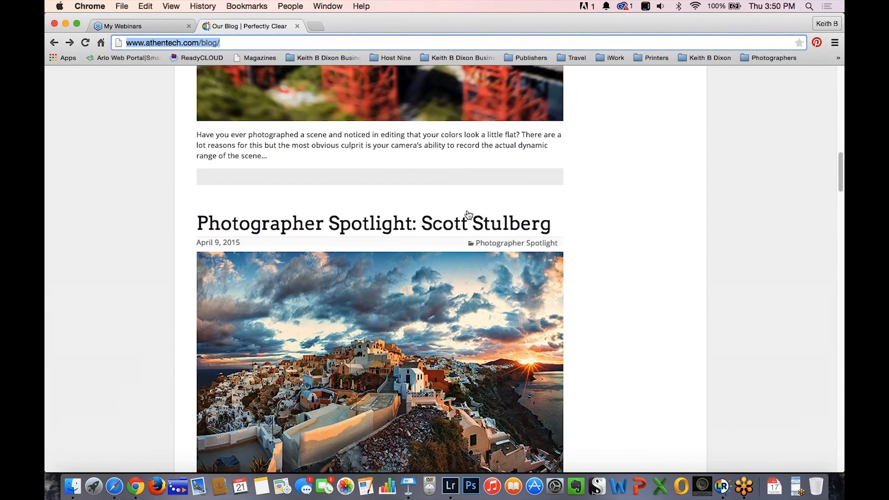
scroll(469, 214, "down", 18)
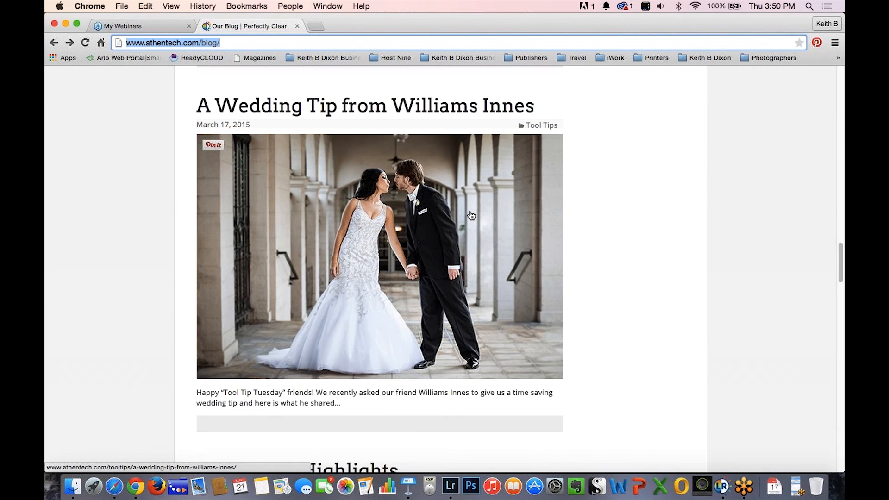
scroll(471, 215, "down", 1)
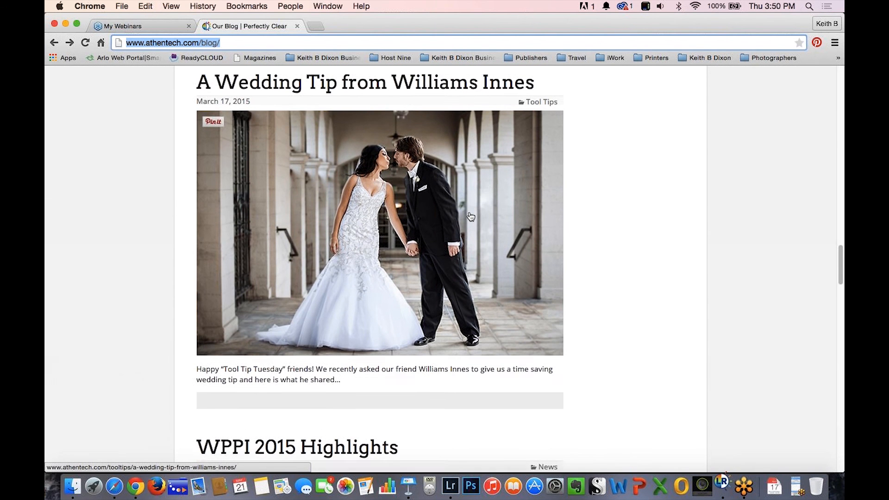
scroll(471, 216, "up", 1)
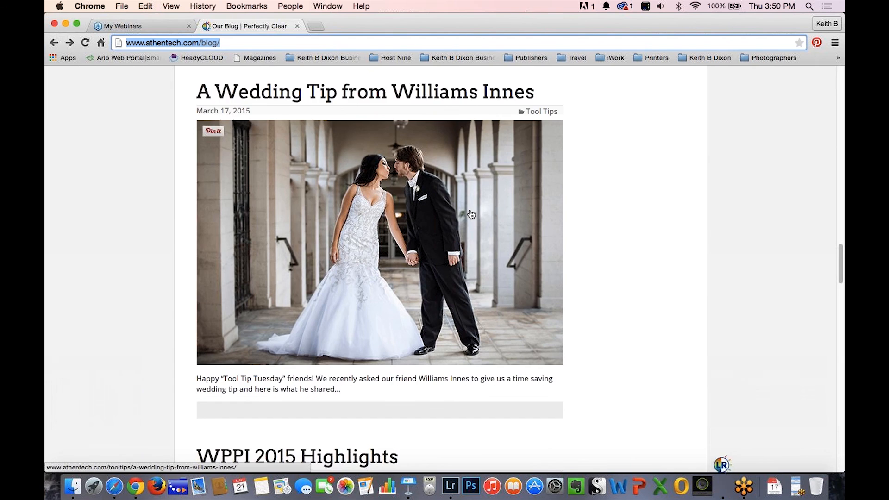
scroll(471, 214, "down", 8)
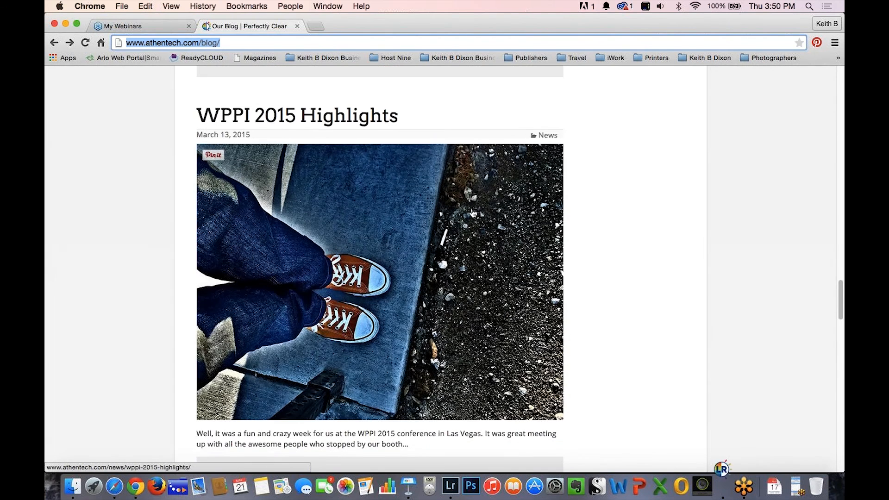
scroll(472, 214, "up", 1)
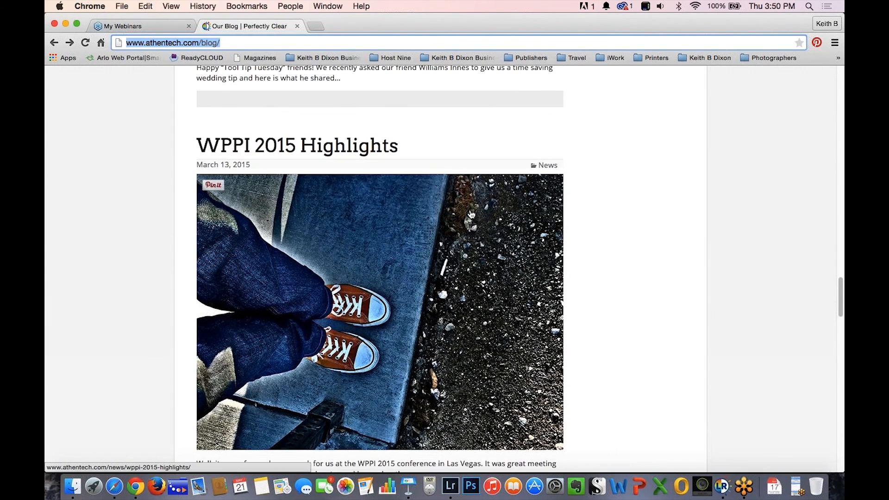
scroll(472, 214, "up", 1)
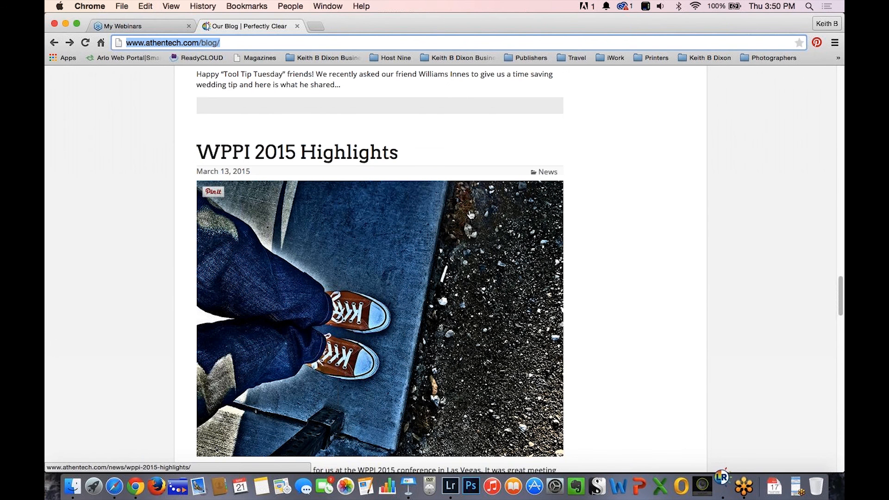
scroll(472, 214, "up", 15)
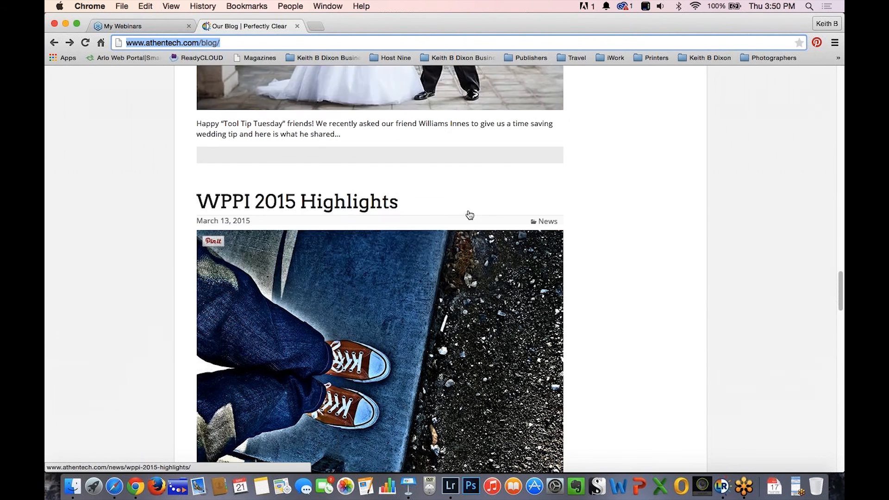
scroll(473, 215, "up", 7)
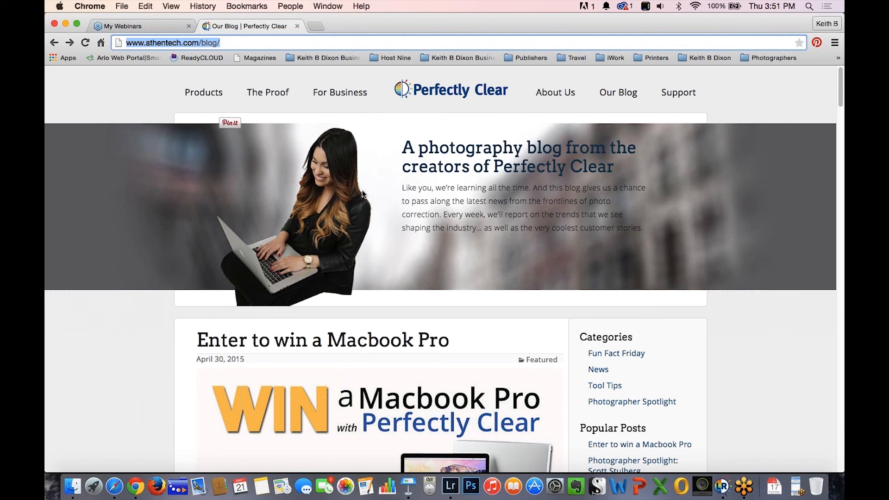
Open the webinars page from the Perfectly Clear support section and look through the upcoming webinars.
left_click(676, 95)
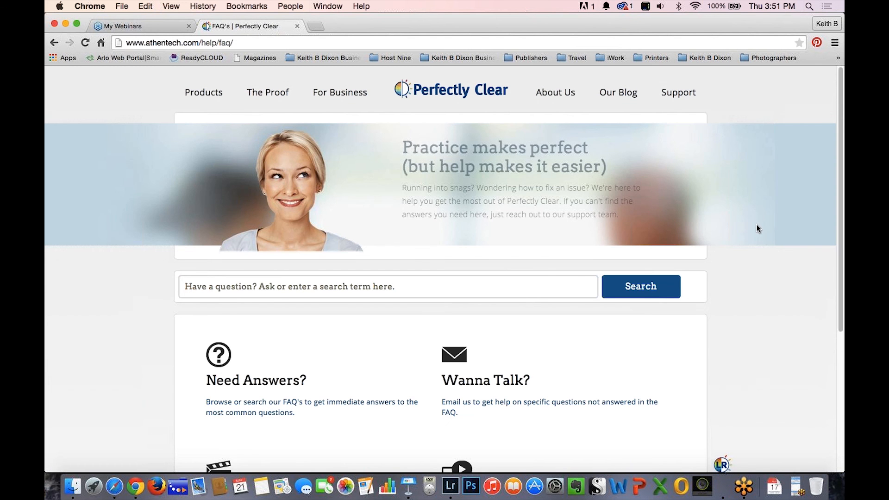
scroll(755, 224, "down", 5)
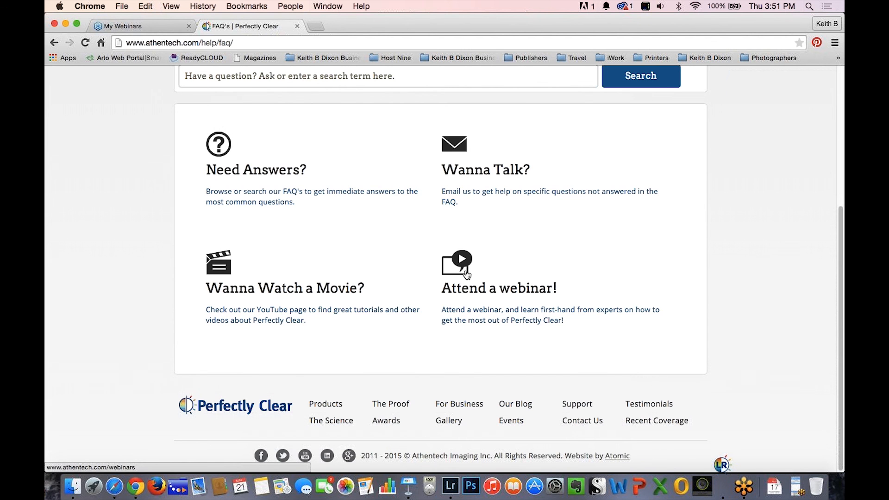
left_click(465, 271)
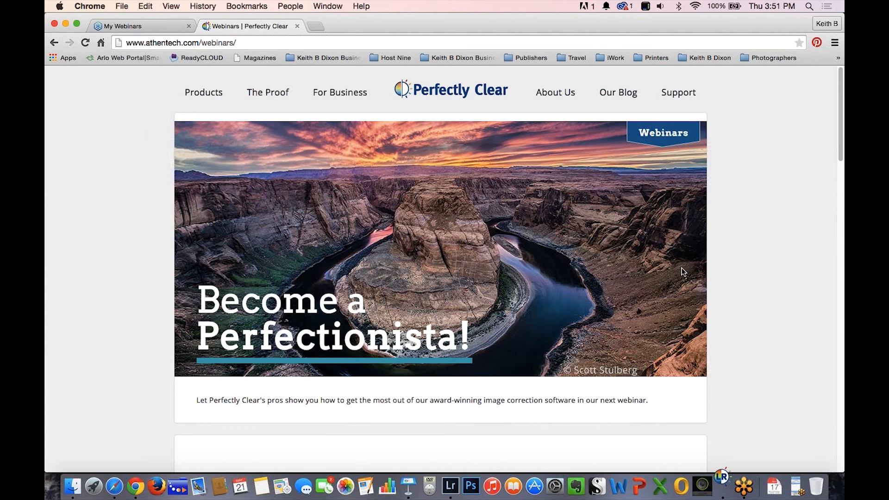
scroll(682, 271, "down", 20)
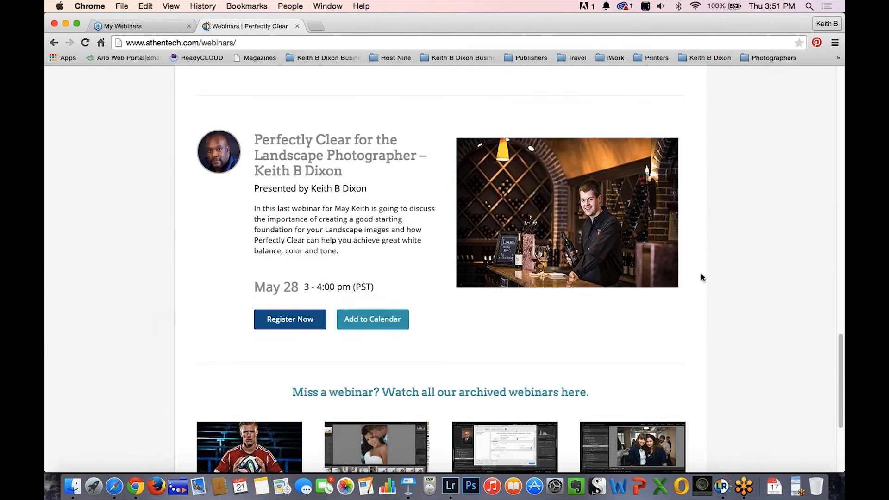
scroll(701, 274, "down", 3)
scroll(700, 273, "up", 3)
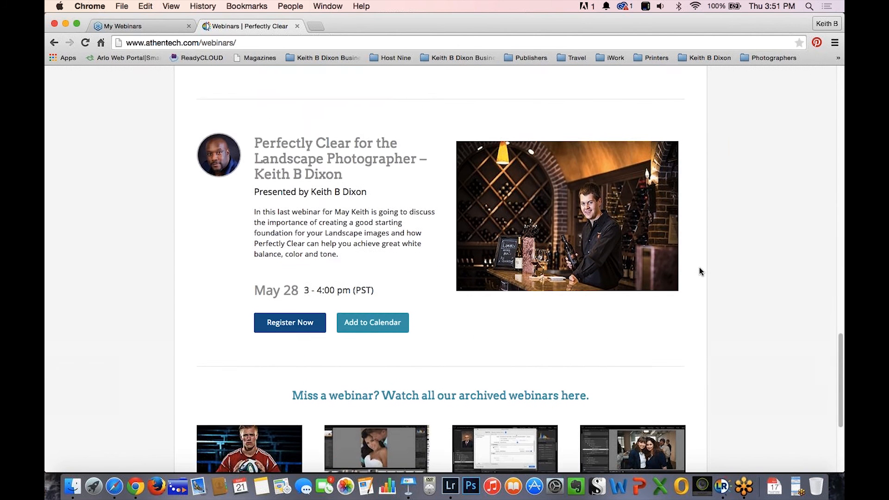
scroll(700, 266, "up", 1)
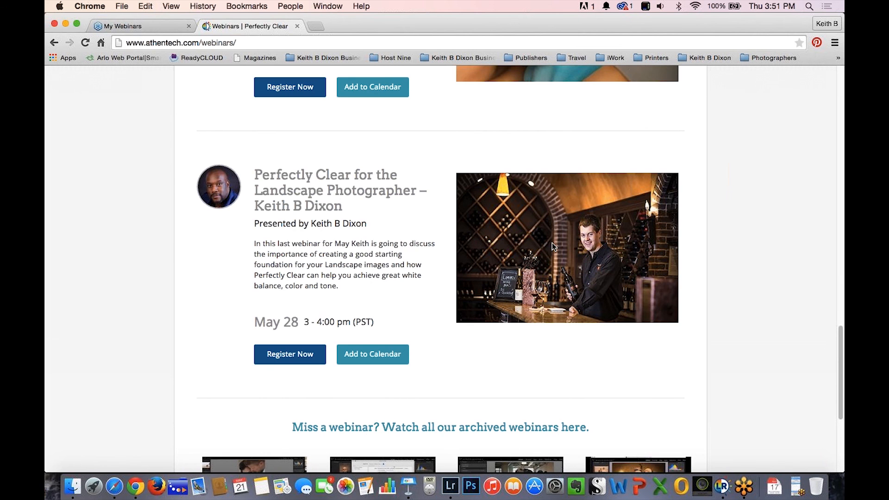
scroll(693, 237, "up", 15)
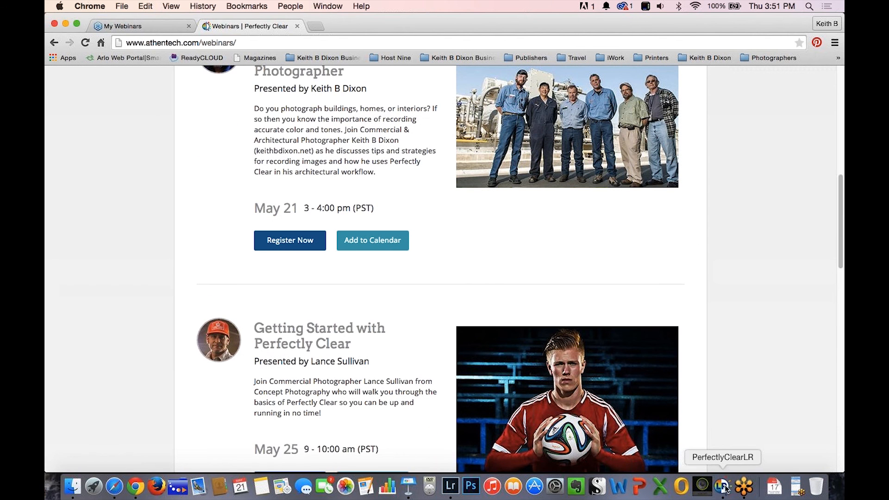
Switch to PerfectlyClearLR, apply the Details preset to the wine rack photo and inspect the result at about 36% zoom.
left_click(723, 481)
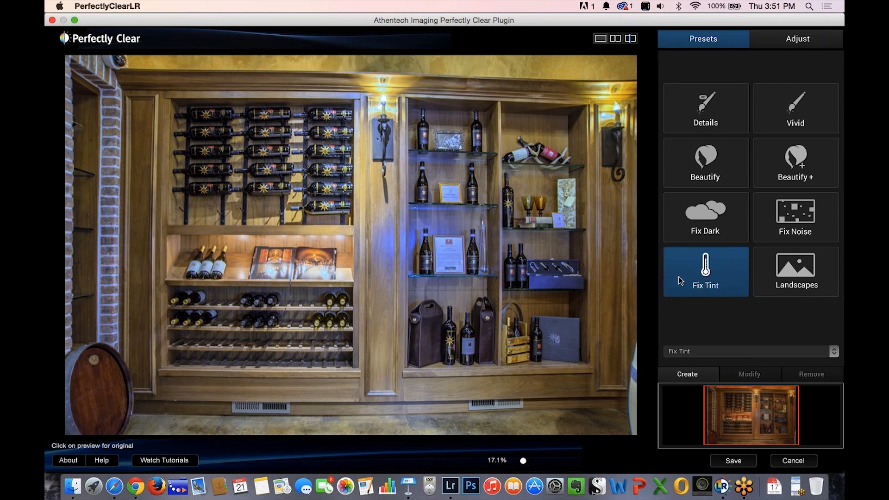
left_click(695, 120)
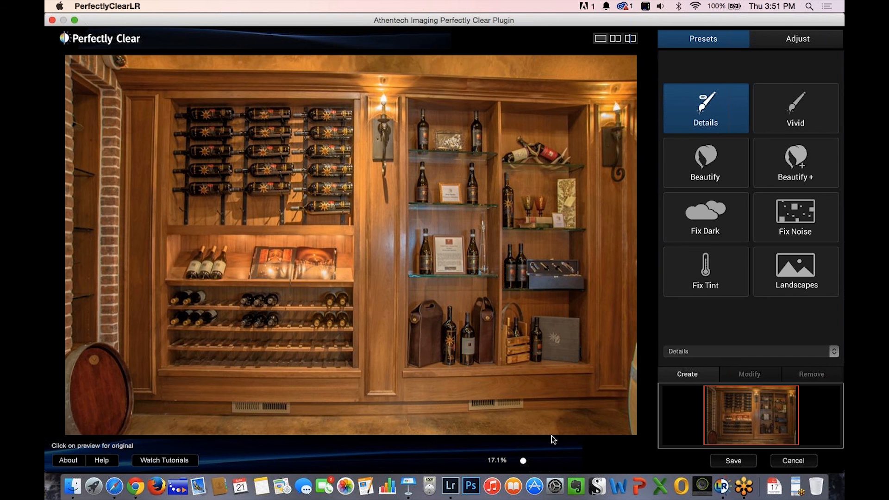
left_click_drag(526, 460, 537, 468)
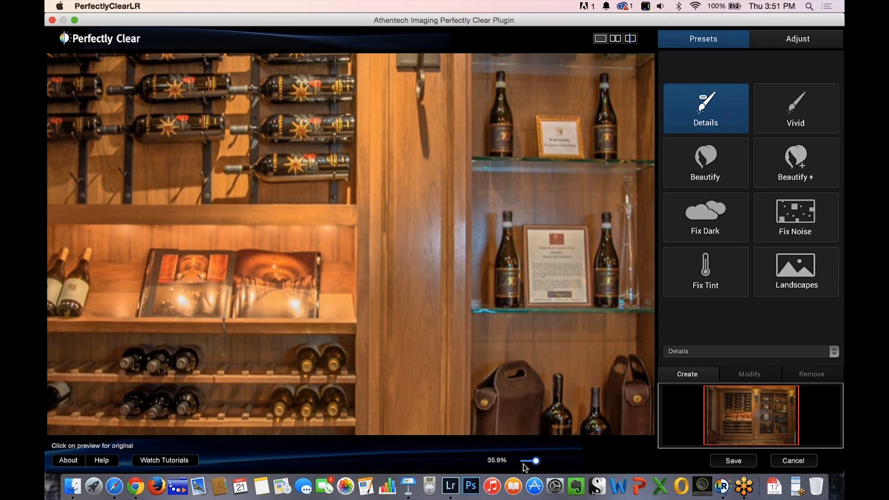
left_click_drag(534, 462, 524, 461)
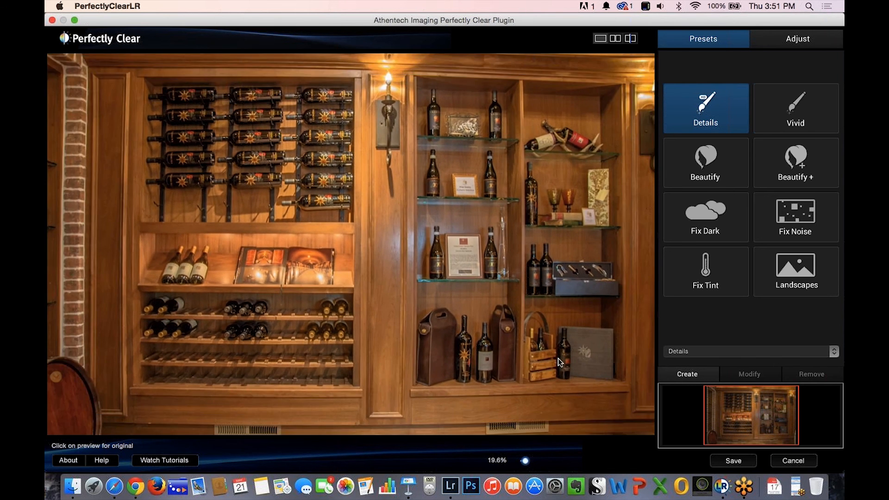
Compare the Details, Vivid and Fix Noise presets on the wine rack photo, ending with Vivid applied.
left_click(786, 117)
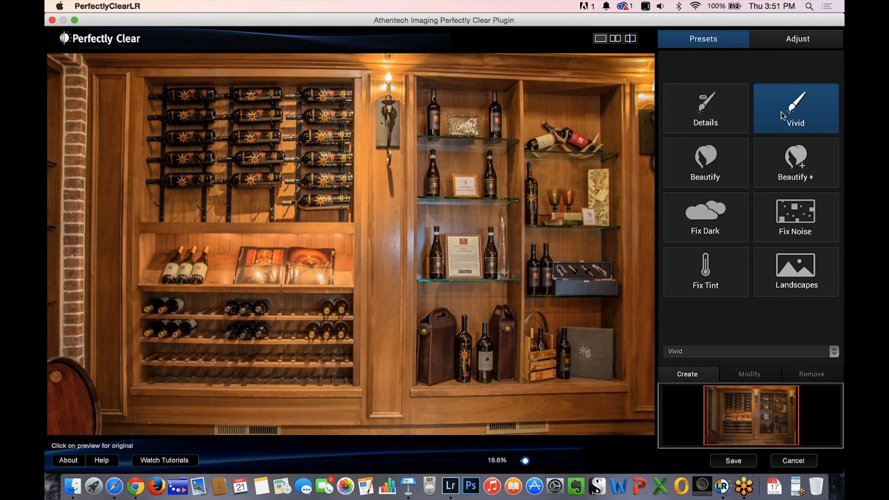
left_click(715, 119)
left_click(771, 119)
left_click(725, 120)
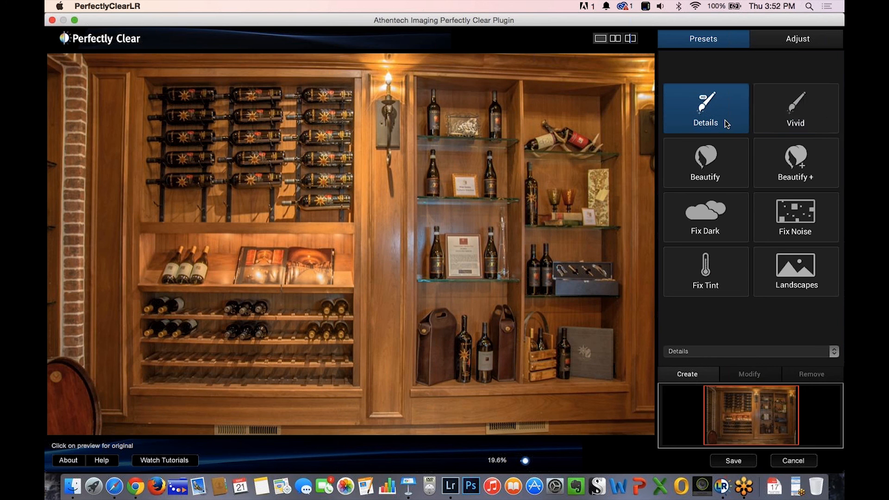
left_click(774, 124)
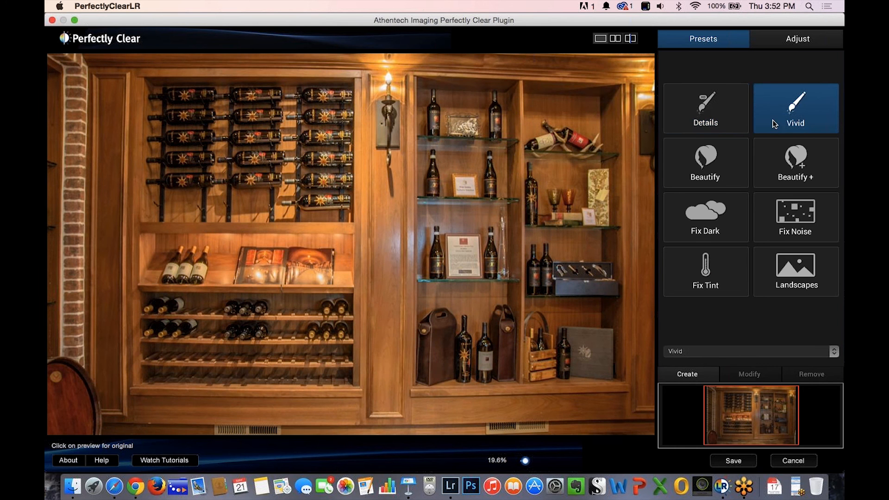
left_click(725, 123)
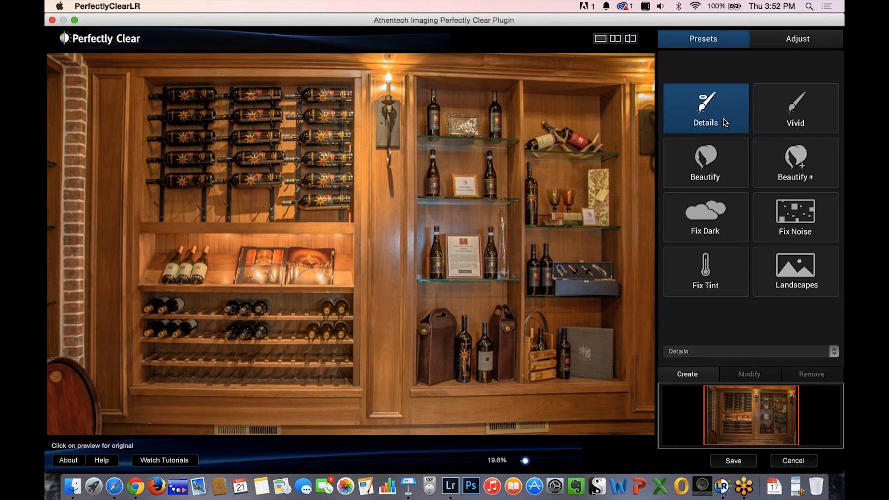
left_click(768, 119)
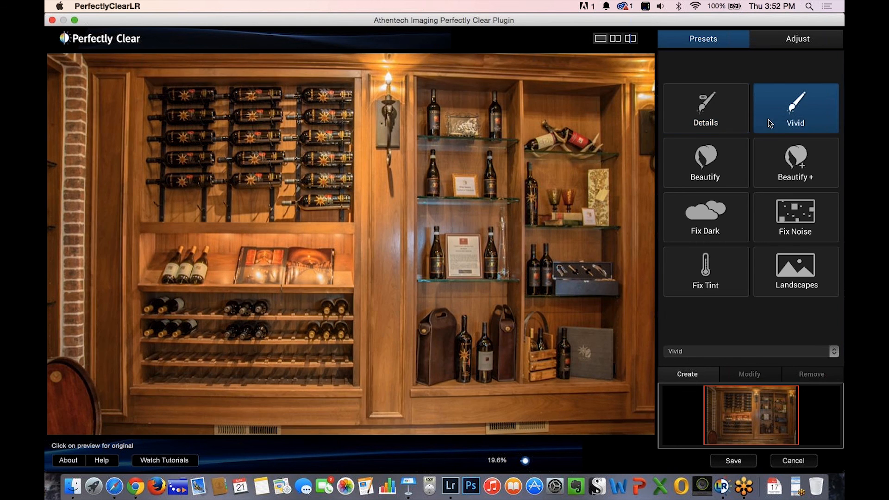
left_click(719, 124)
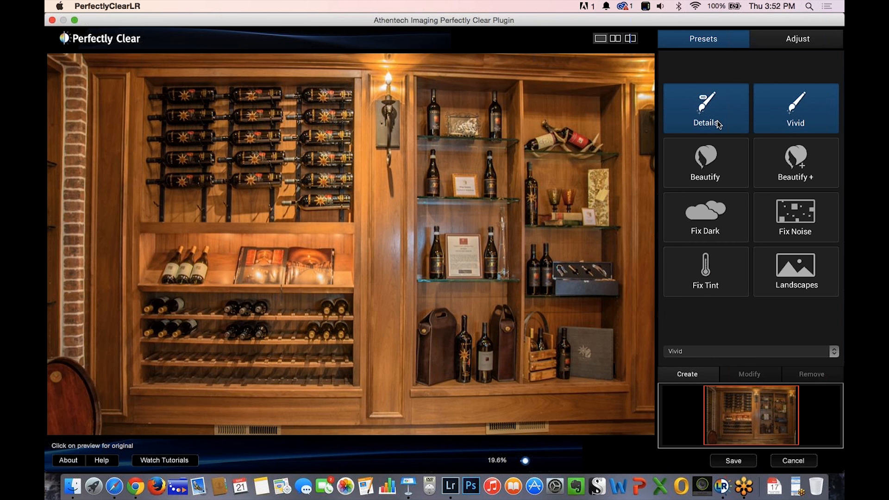
left_click(766, 121)
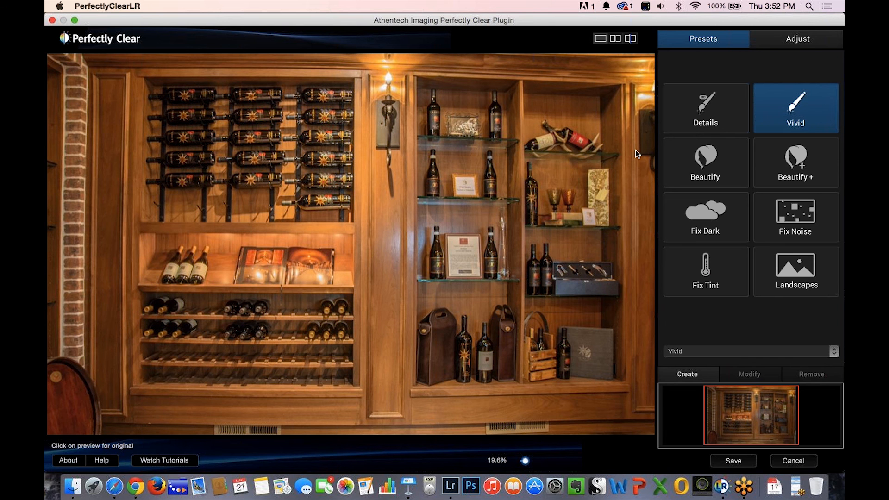
left_click(790, 223)
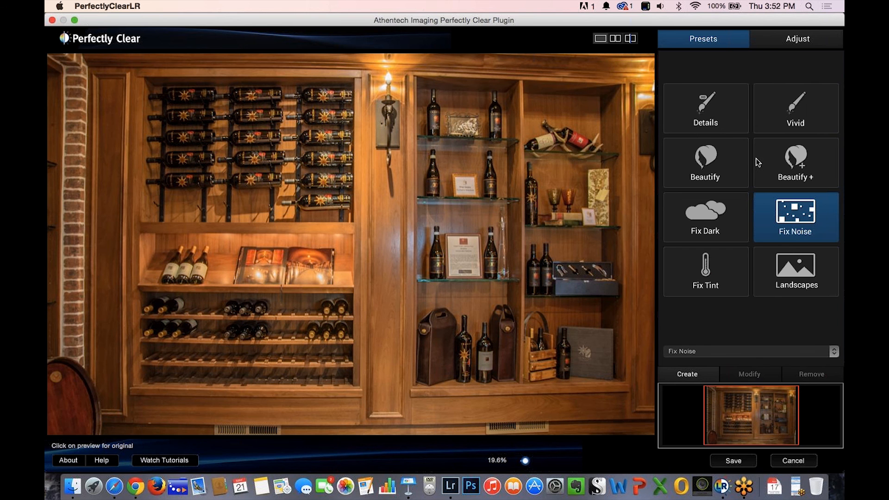
left_click(780, 117)
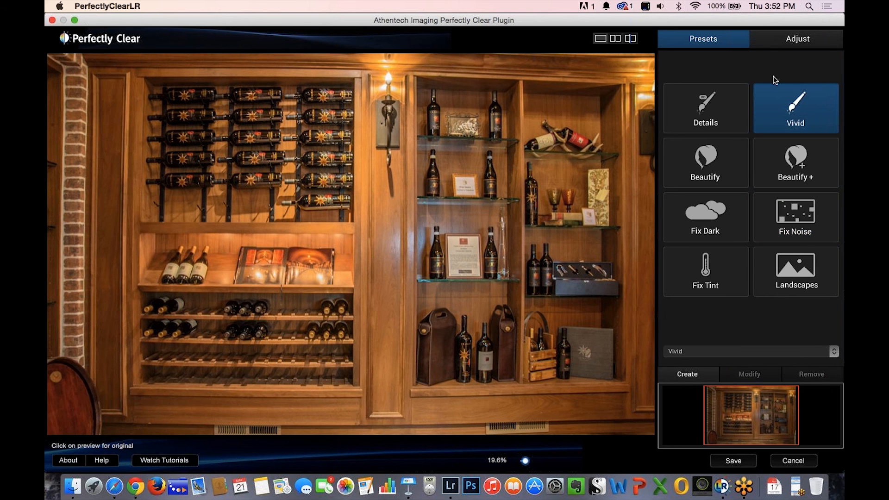
Turn on noise removal in the adjustments, set its mode to Strongest and compare the preview with the original.
left_click(789, 41)
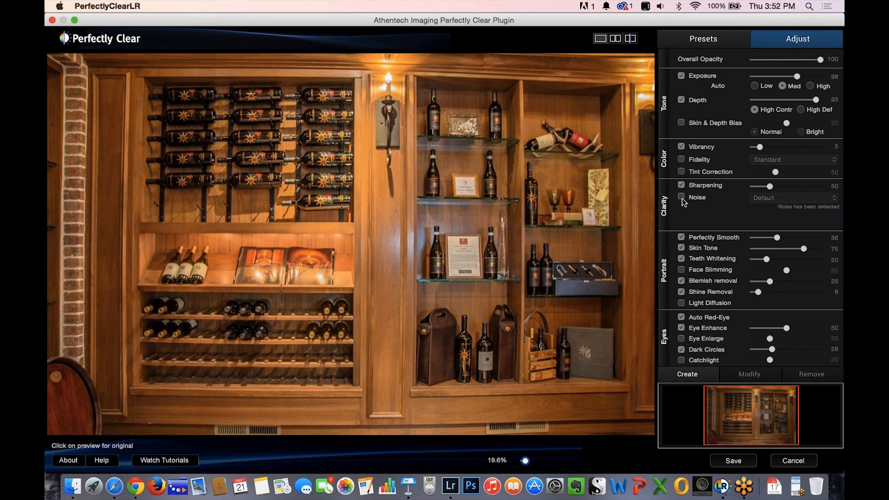
left_click(682, 197)
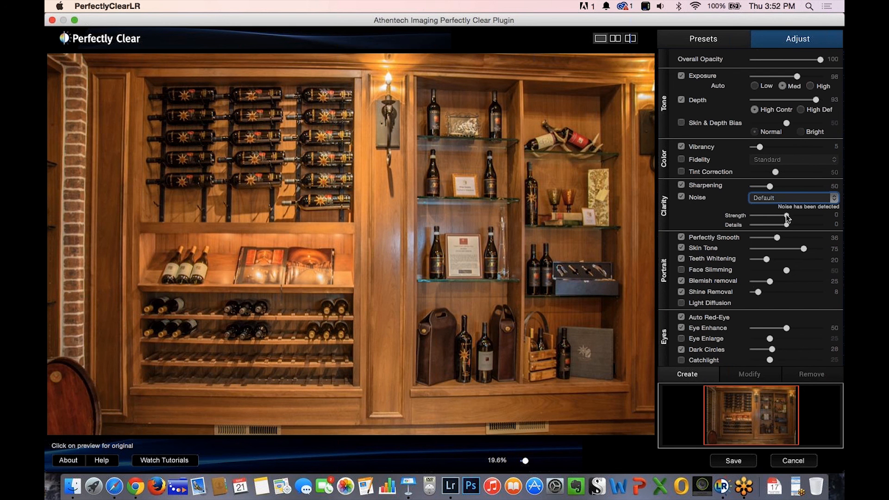
left_click_drag(786, 215, 765, 216)
mouse_move(769, 216)
left_mouse_down()
mouse_move(782, 226)
mouse_move(768, 217)
left_mouse_up()
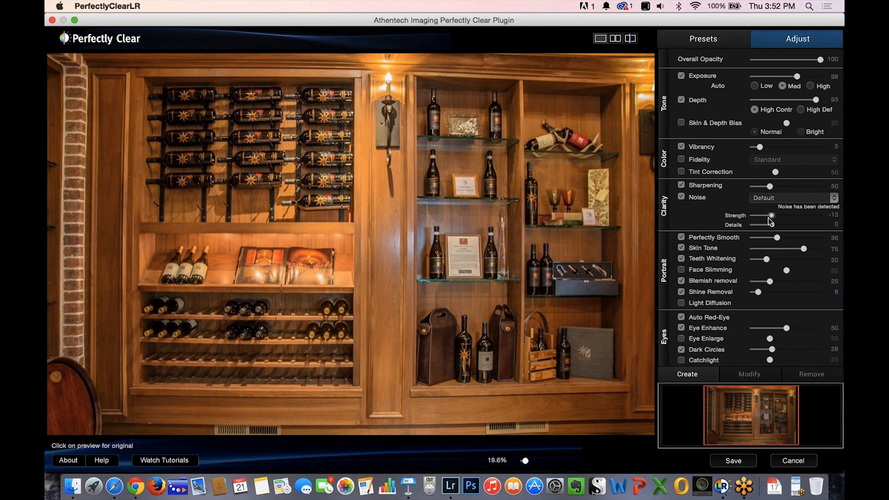
left_click(836, 198)
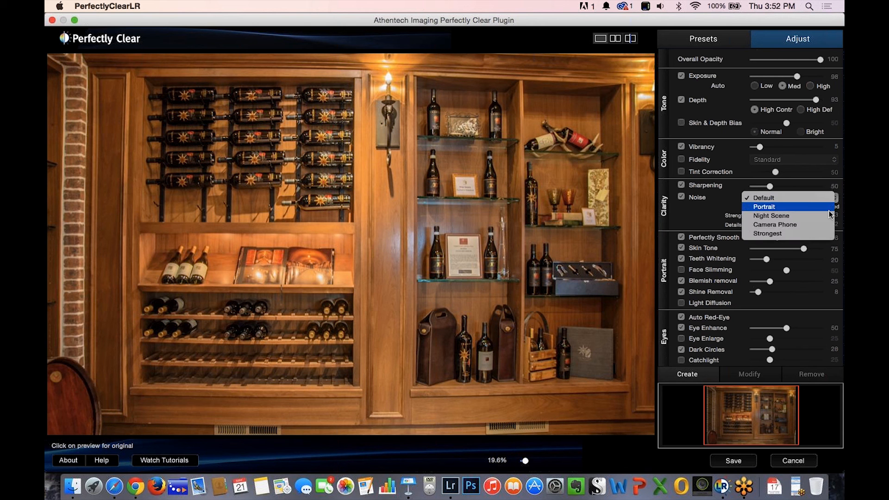
left_click(823, 234)
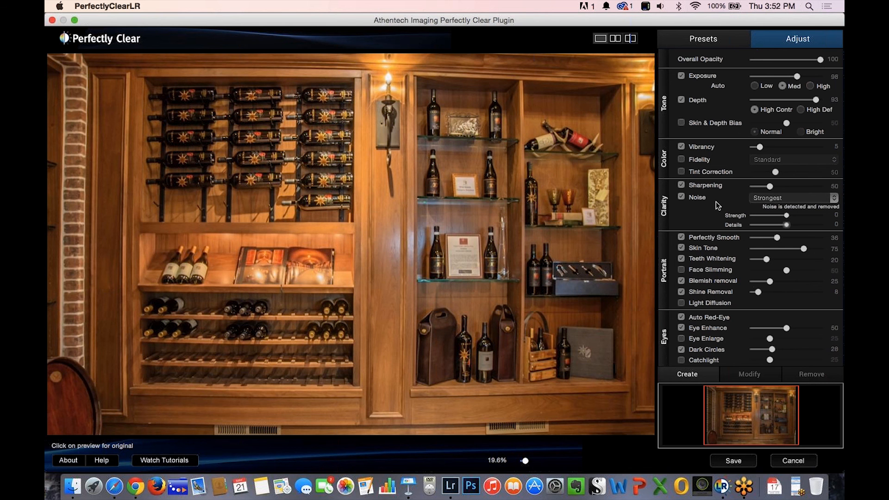
left_click(582, 223)
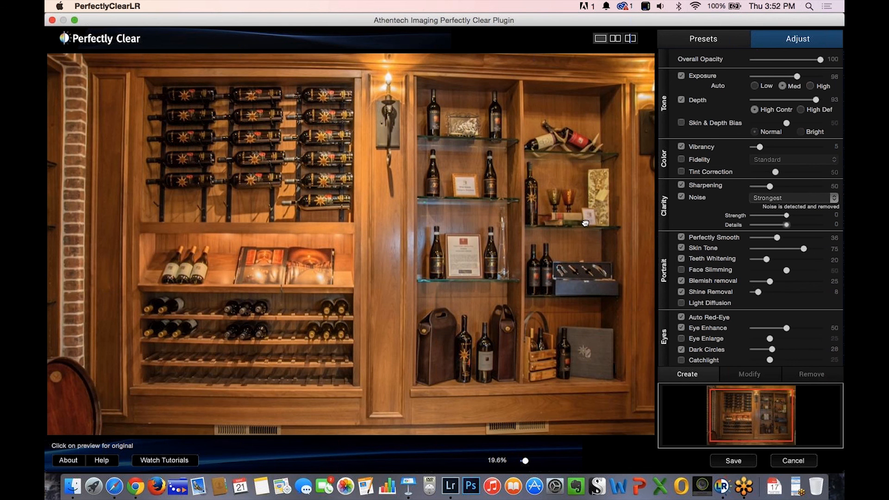
left_click(585, 221)
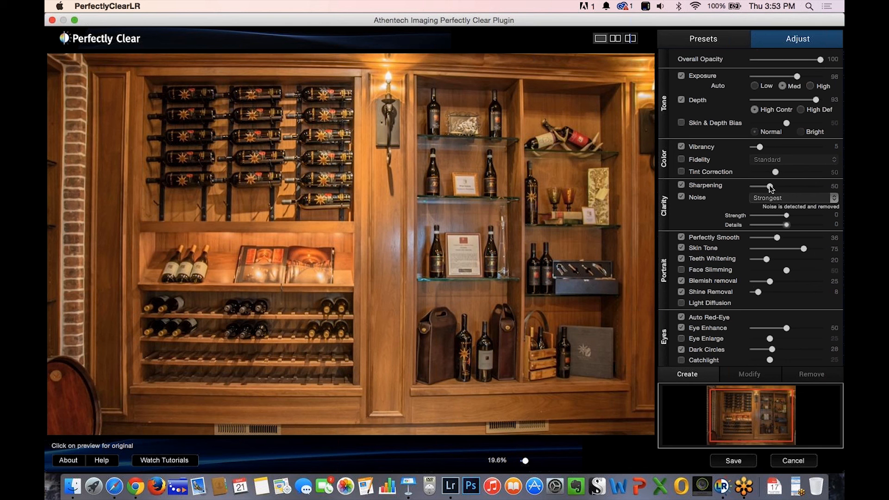
Try sharpening at 200, inspect the bottles at 53.6% zoom, and reduce the sharpening to about 46.
left_click_drag(773, 189, 842, 229)
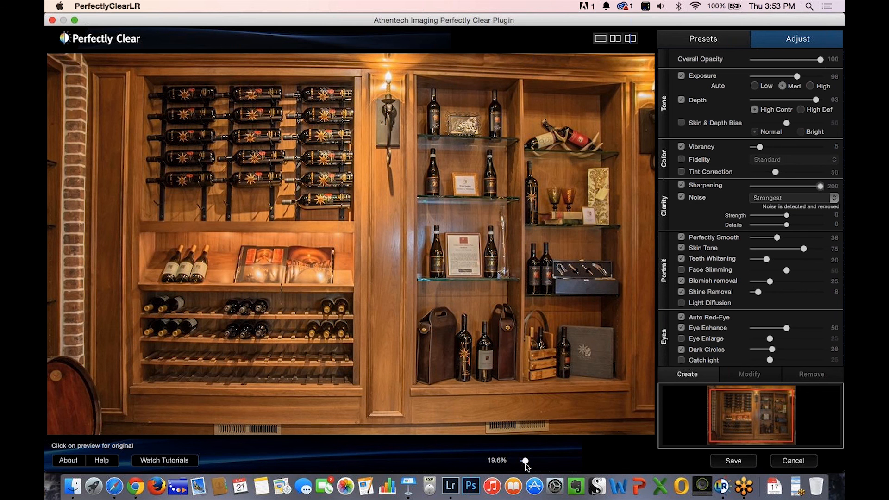
left_click_drag(525, 461, 548, 462)
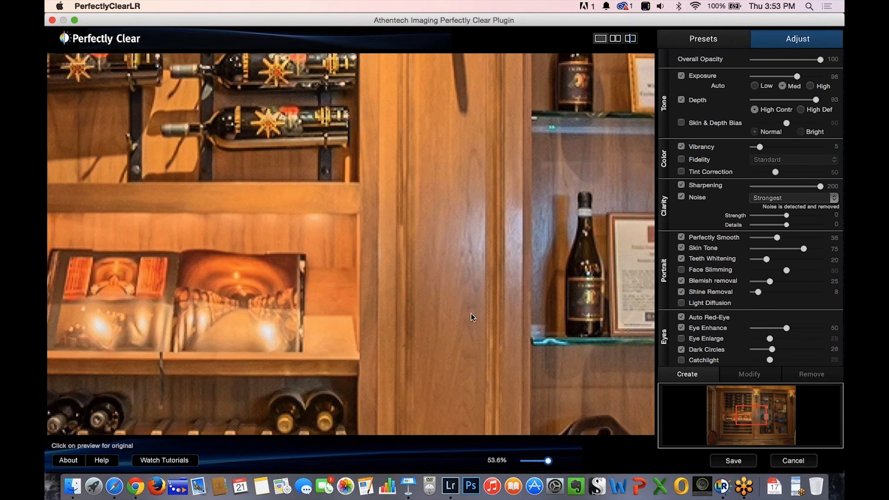
left_click_drag(461, 296, 500, 310)
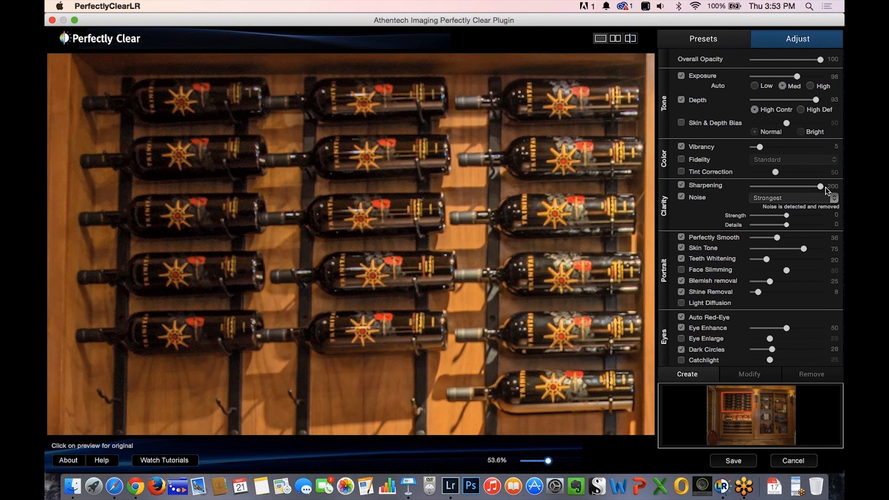
left_click_drag(821, 187, 771, 188)
left_click_drag(549, 461, 539, 461)
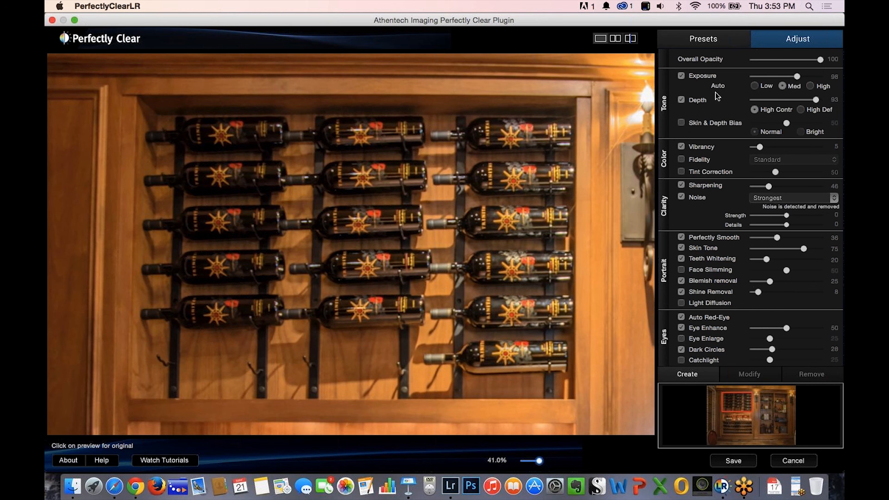
Return to the presets and compare the whole photo with its original at 17.1% zoom.
left_click(704, 40)
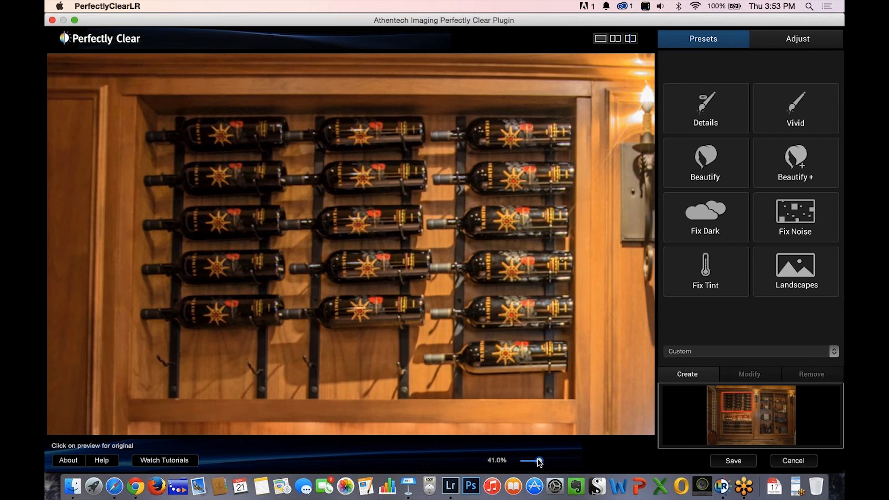
left_click_drag(534, 460, 519, 461)
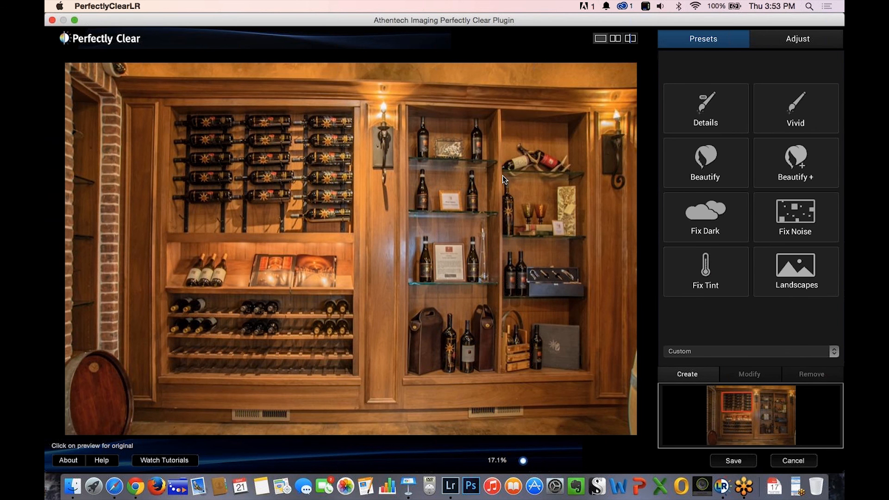
left_click(484, 205)
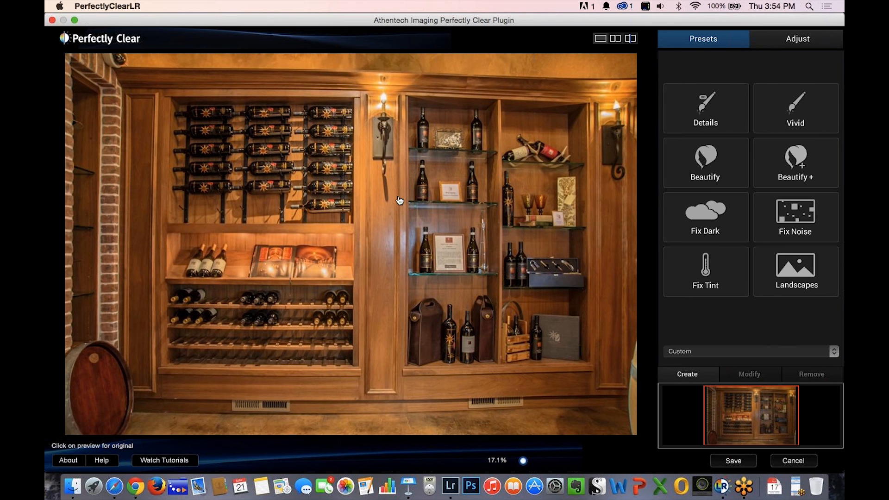
Switch to Lightroom and select the barrel room photo _KBD1672_3_4.tif in the filmstrip.
key("super+Tab")
key("super+Tab")
key("super+Tab")
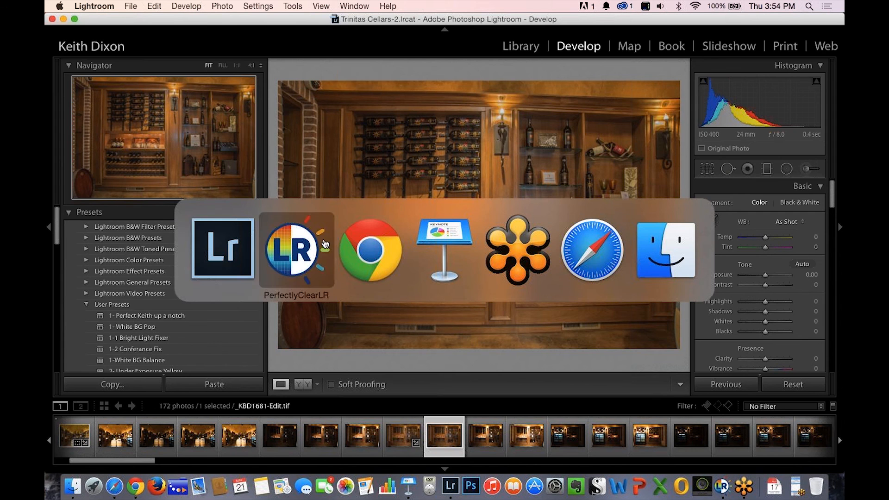
left_click(238, 251)
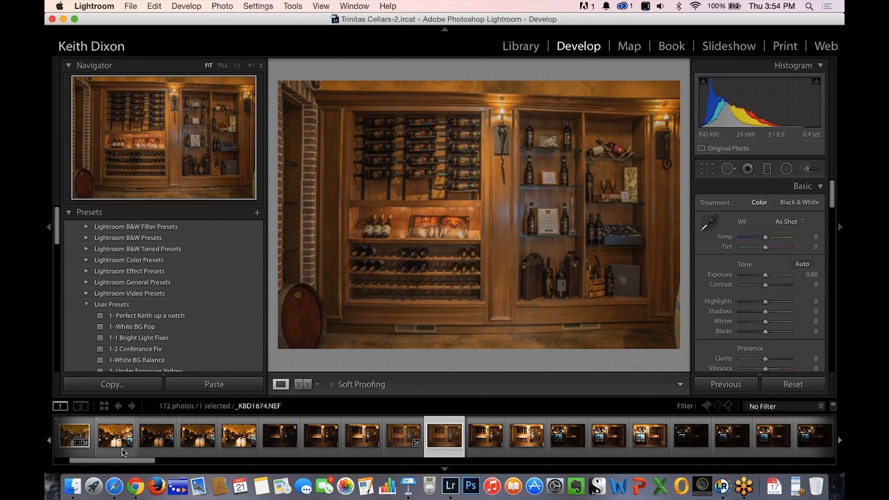
left_click_drag(133, 464, 119, 465)
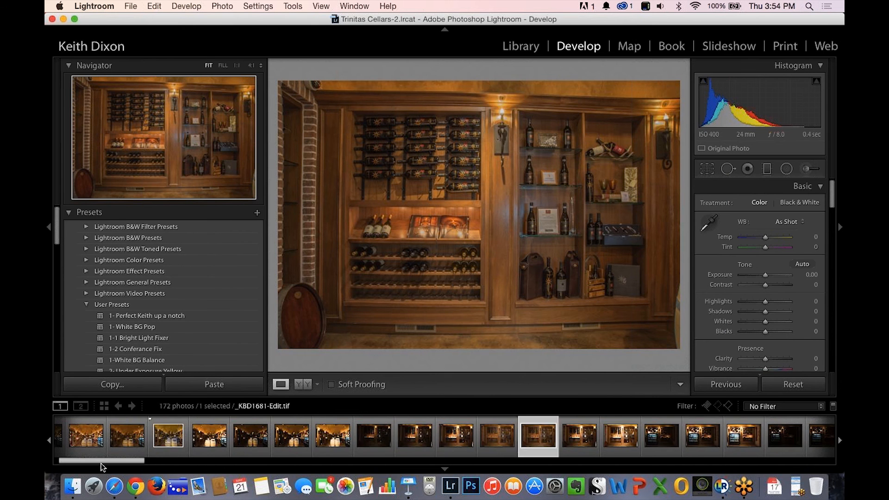
left_click(113, 437)
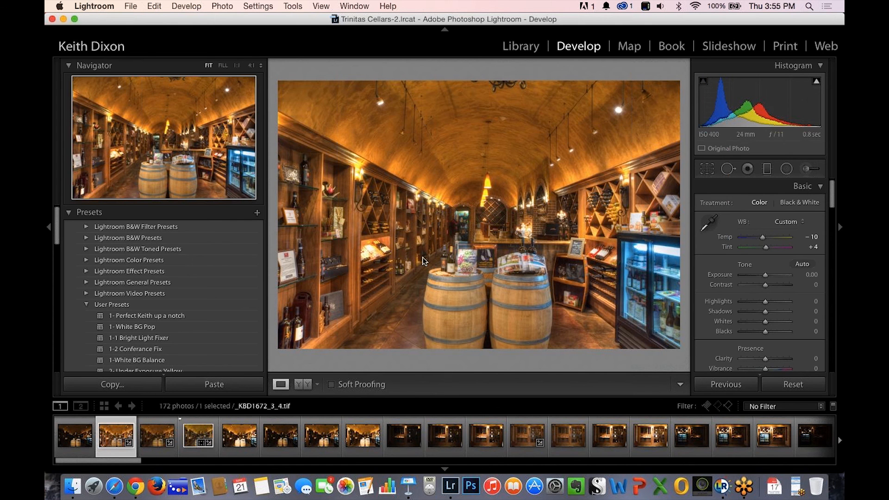
Send _KBD1672_3_4.tif to PerfectlyClear v2 as a copy with Lightroom adjustments, using 16-bit TIFF, ProPhoto RGB, 240 resolution and ZIP compression.
right_click(111, 441)
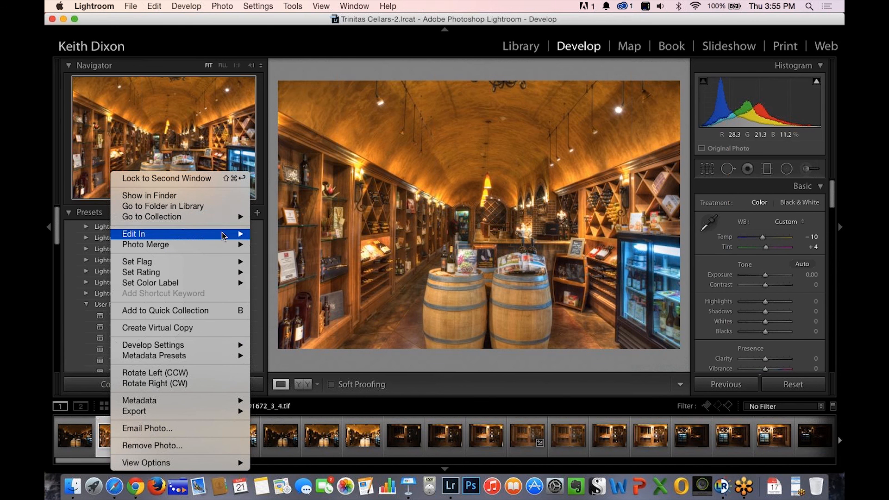
mouse_move(238, 234)
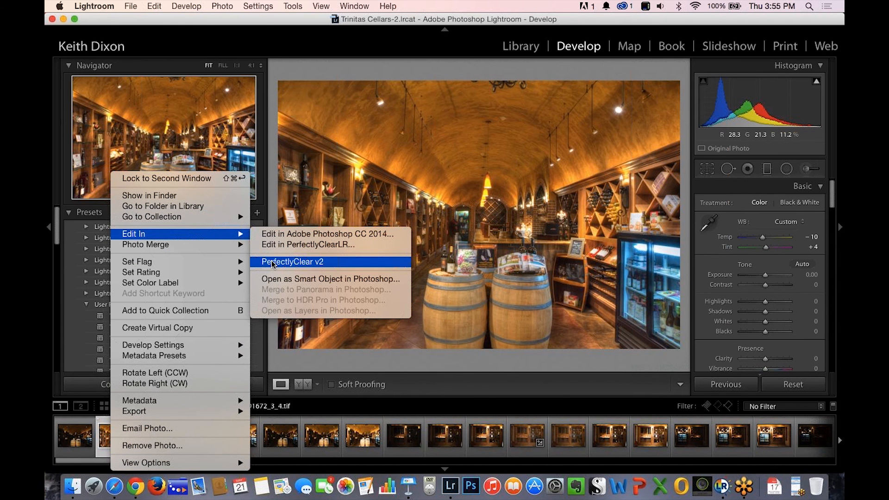
left_click(271, 262)
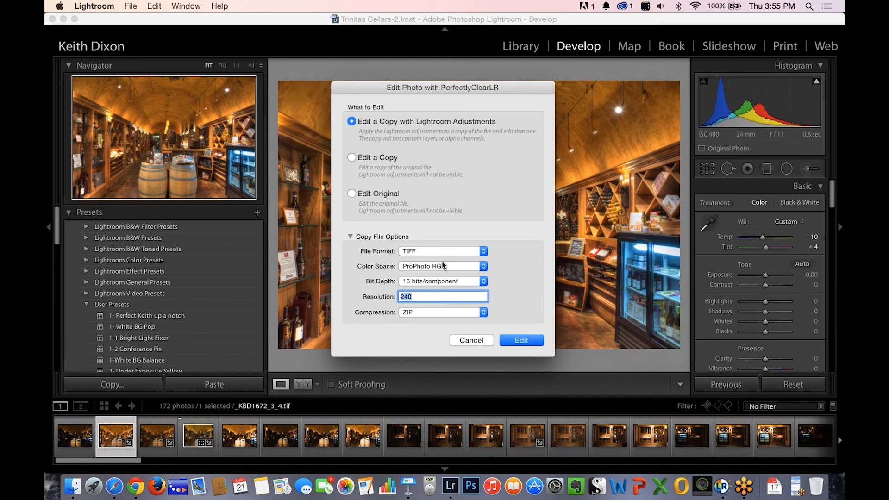
left_click(517, 341)
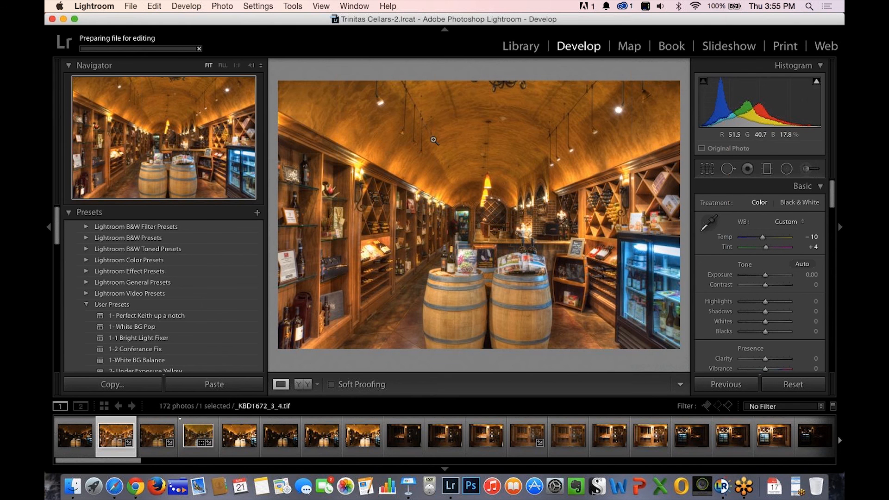
Dismiss the PerfectlyClear busy notice and return to the barrel room photos in Lightroom.
left_click(194, 442)
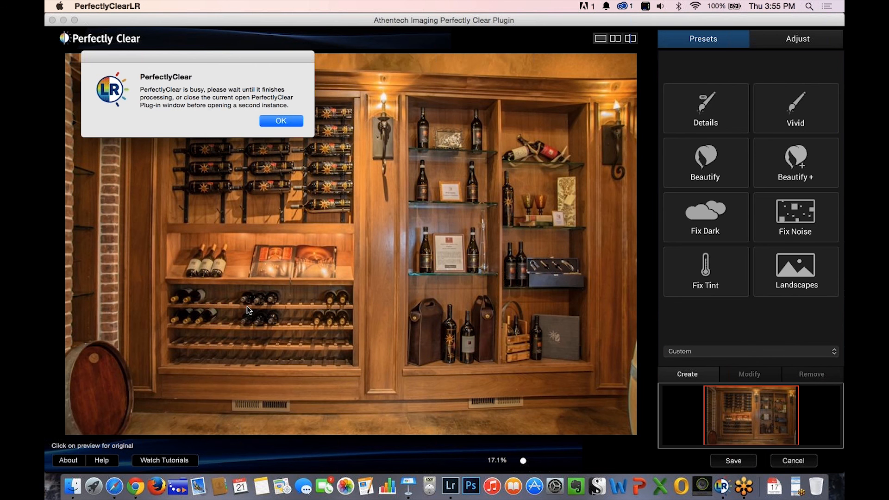
left_click(278, 120)
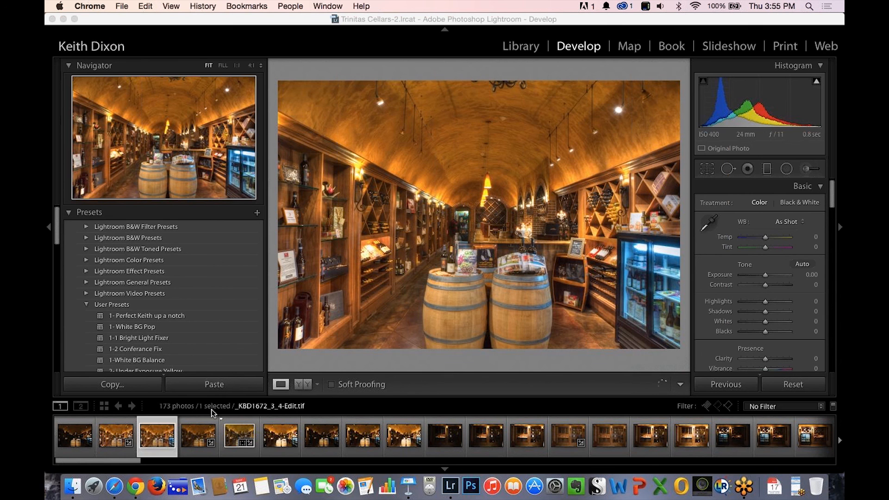
left_click(130, 433)
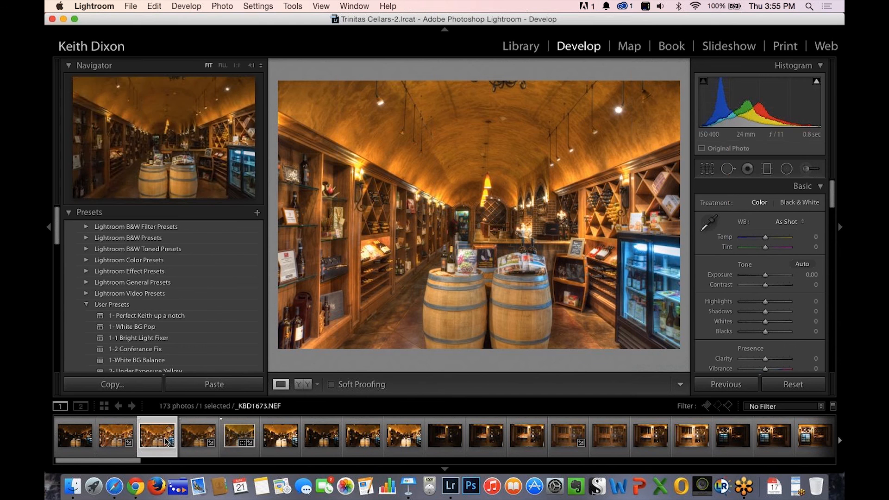
Send the barrel room photo with the custom white balance to PerfectlyClear v2 as a 16-bit ProPhoto RGB TIFF copy with Lightroom adjustments, 240 resolution, ZIP compression.
left_click(113, 440)
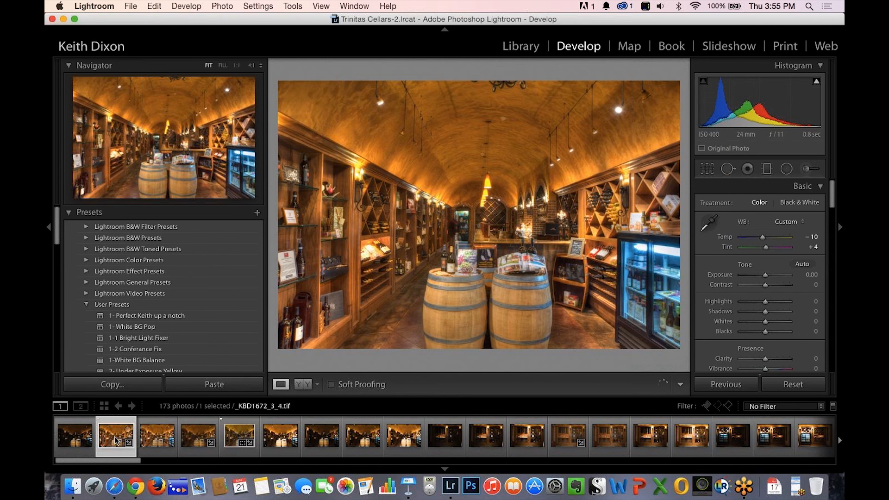
right_click(115, 440)
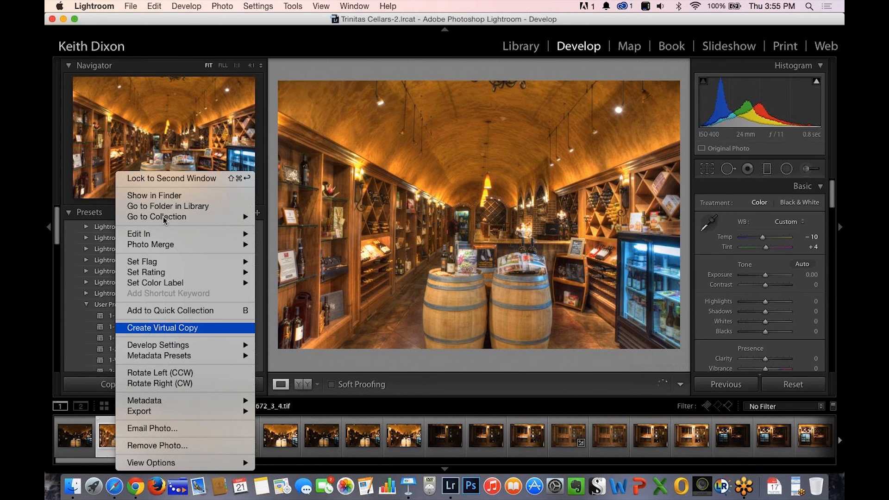
mouse_move(141, 236)
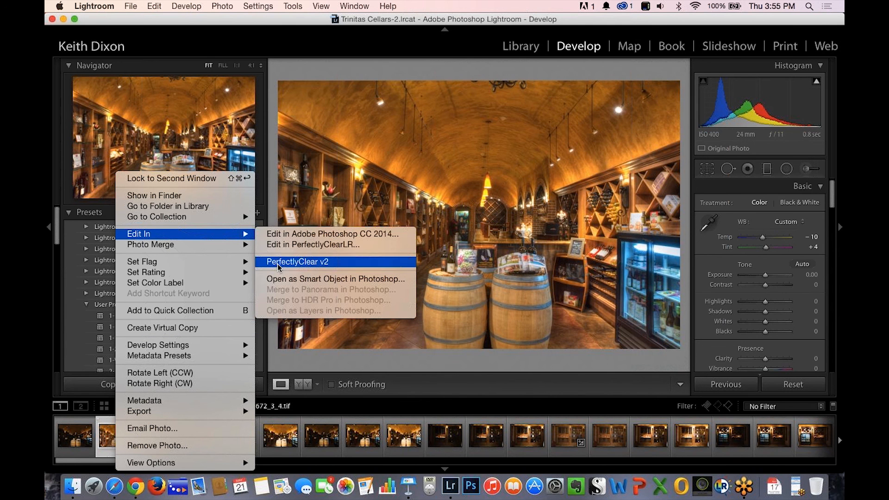
left_click(280, 265)
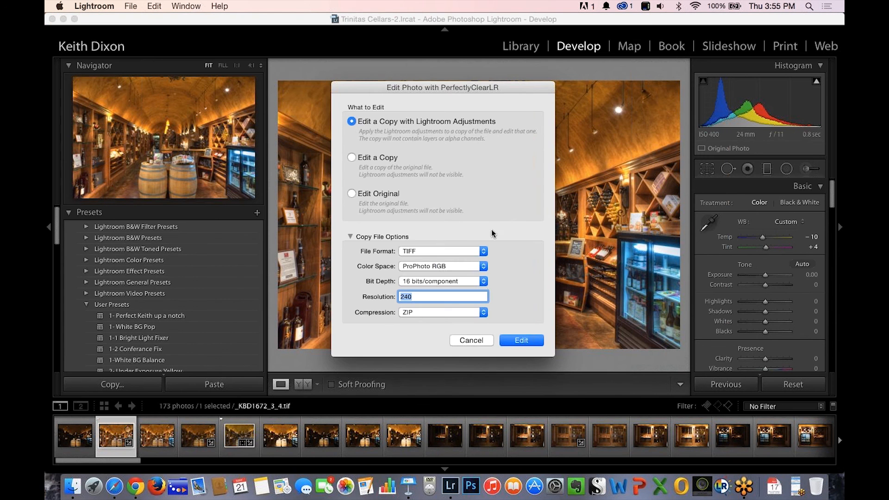
left_click(534, 337)
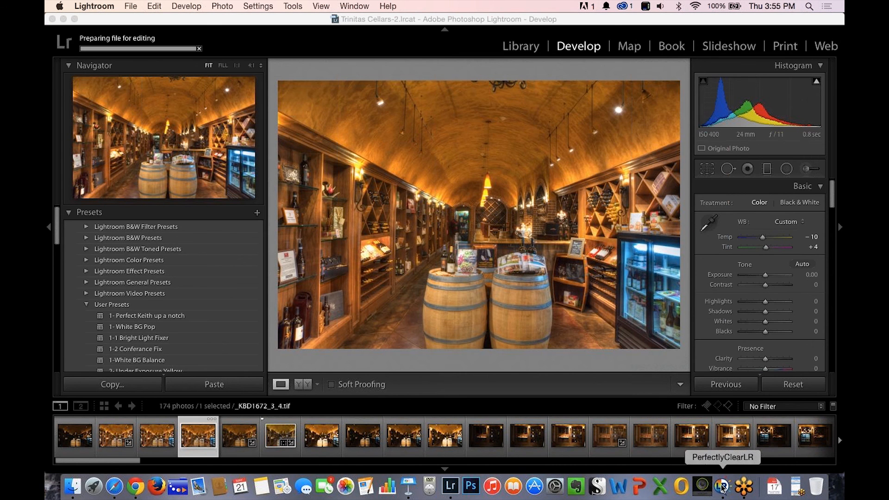
Look through the open windows and switch to the PerfectlyClearLR plugin with the barrel room photo.
left_click(722, 485)
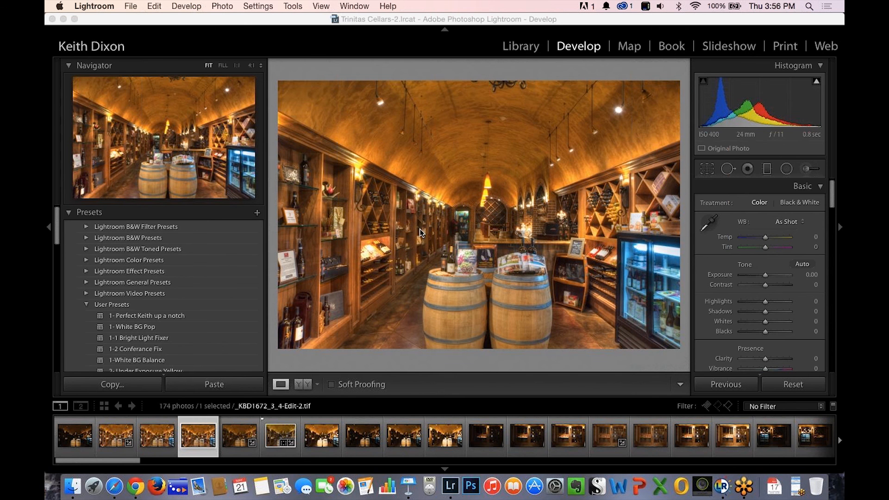
key("ctrl+Up")
left_click(411, 252)
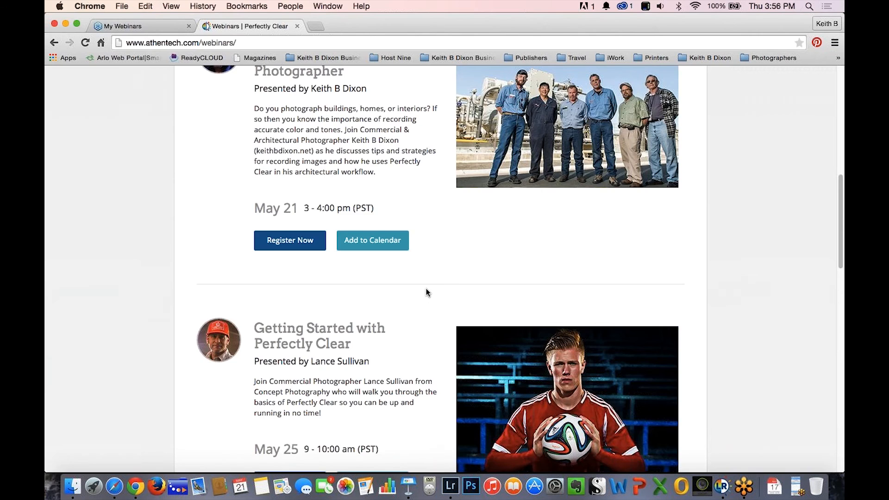
key("ctrl+Up")
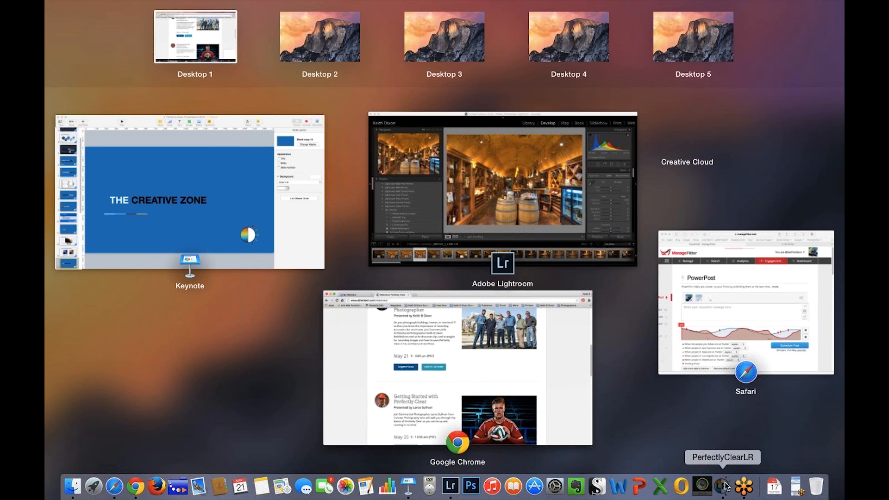
left_click(724, 486)
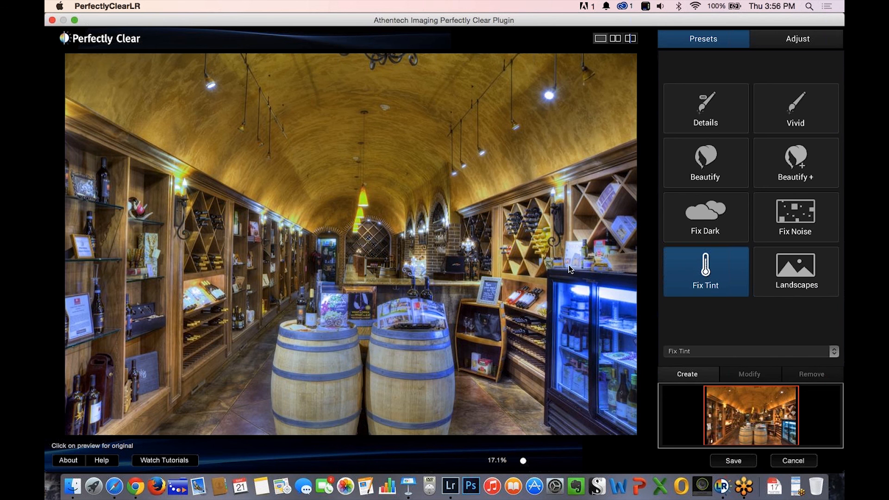
Preview the original barrel room photo, try the Details preset in place of Fix Tint, and close the plugin without saving.
left_click(485, 273)
left_click(703, 121)
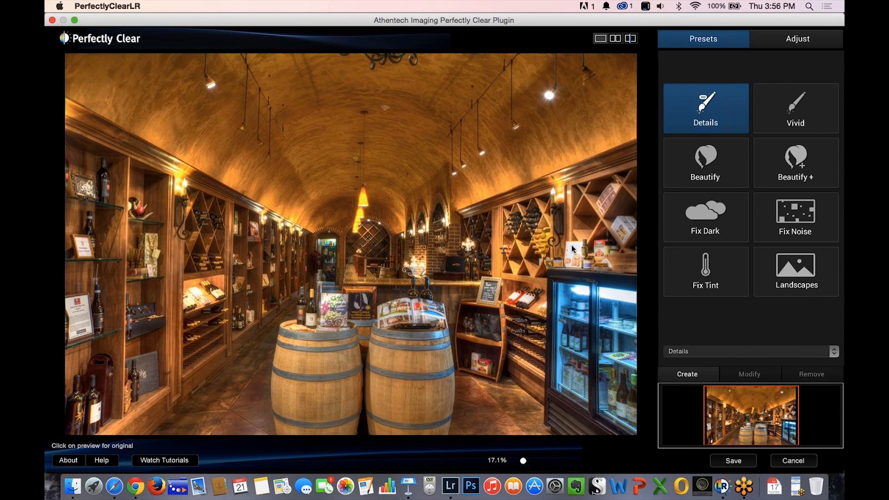
left_click(792, 461)
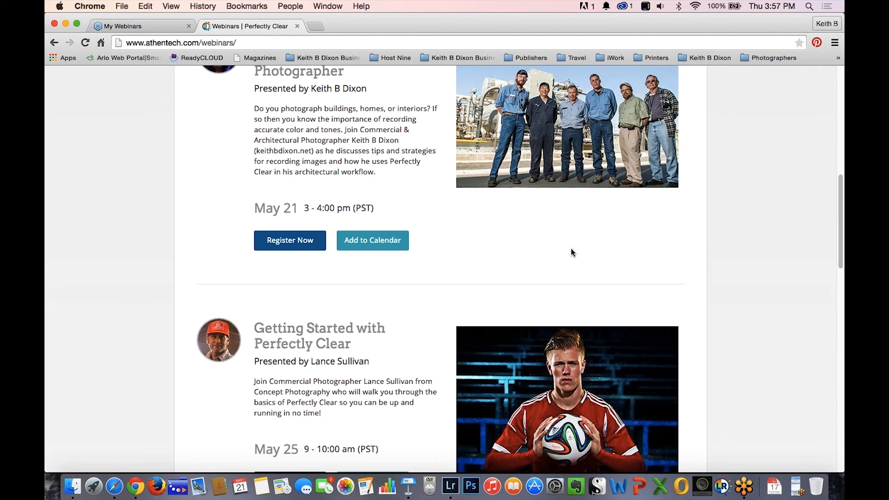
Review the upcoming May webinars and the archived webinars on the Athentech webinars page in Chrome.
scroll(645, 234, "down", 2)
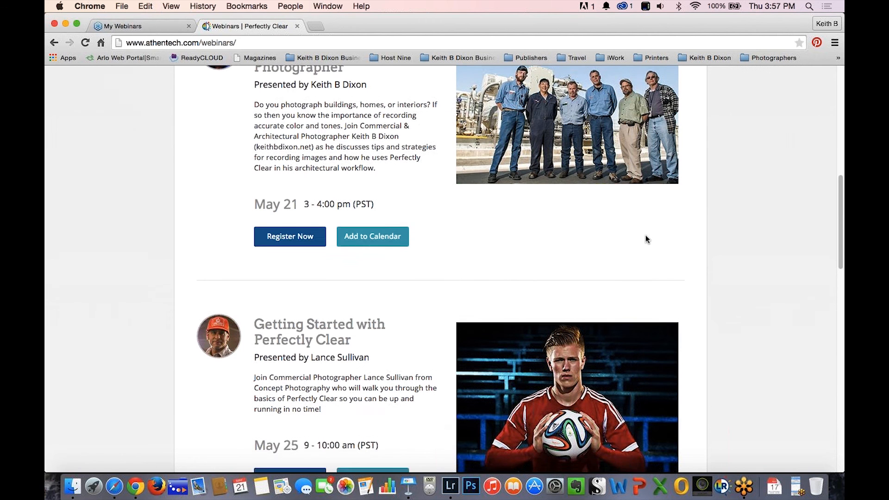
scroll(624, 220, "up", 2)
scroll(521, 219, "up", 3)
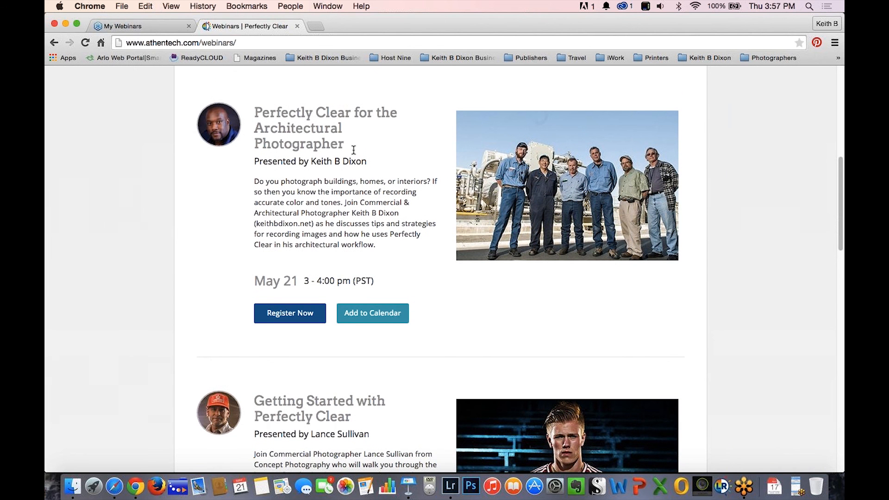
scroll(382, 202, "down", 1)
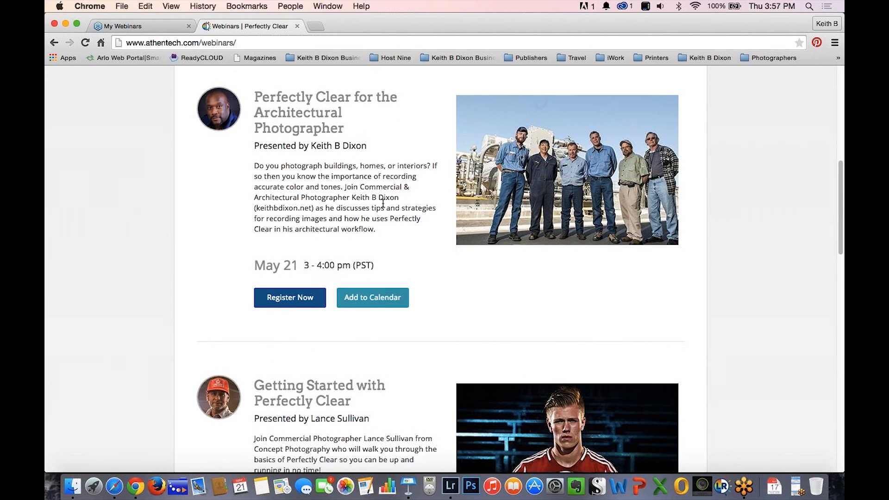
scroll(383, 204, "down", 20)
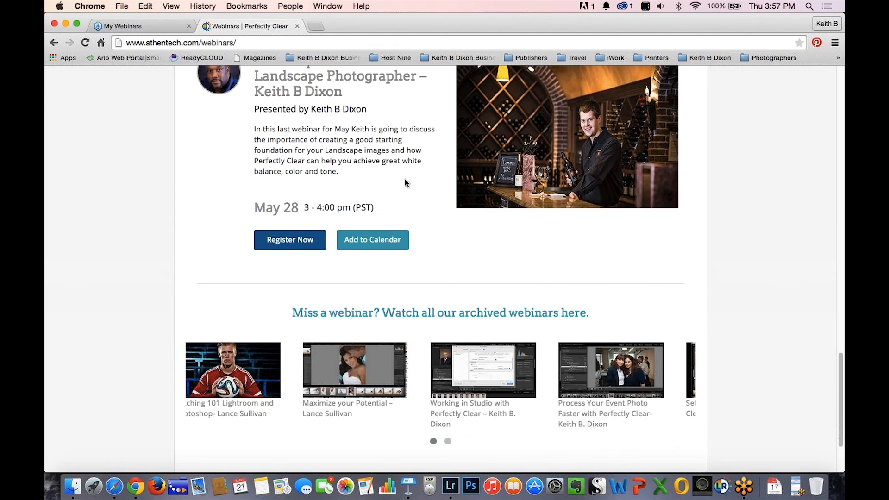
scroll(405, 183, "up", 3)
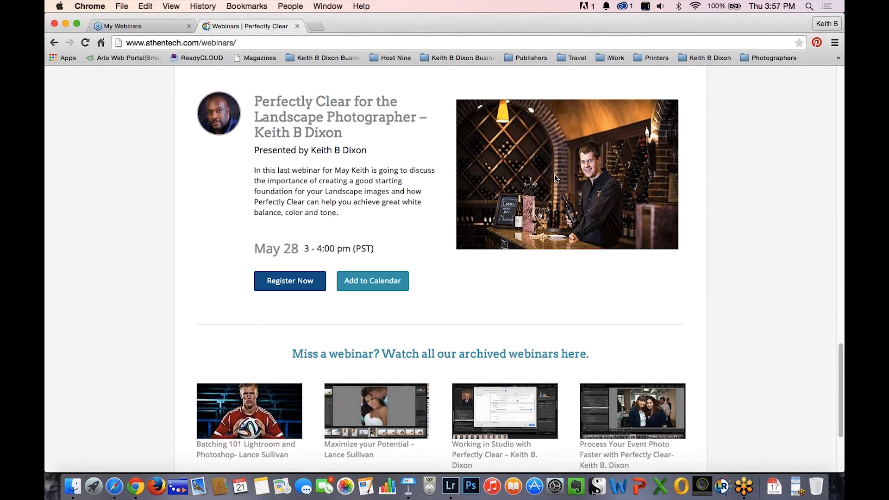
scroll(188, 254, "up", 3)
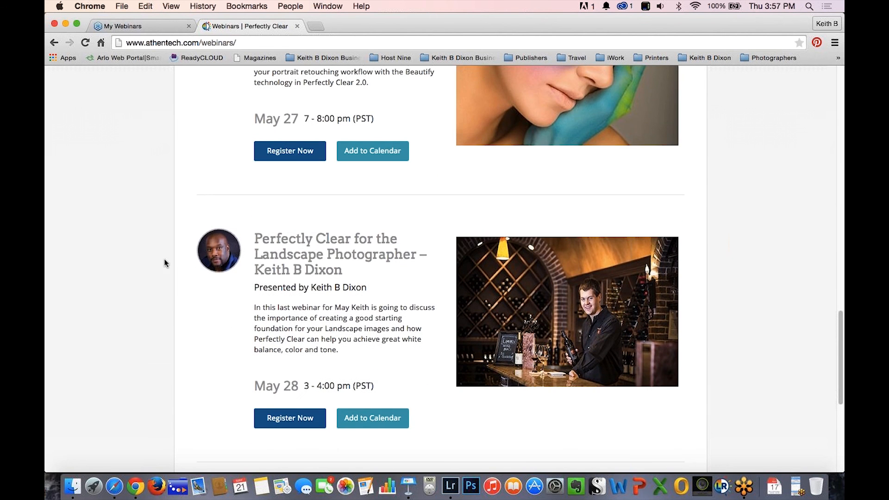